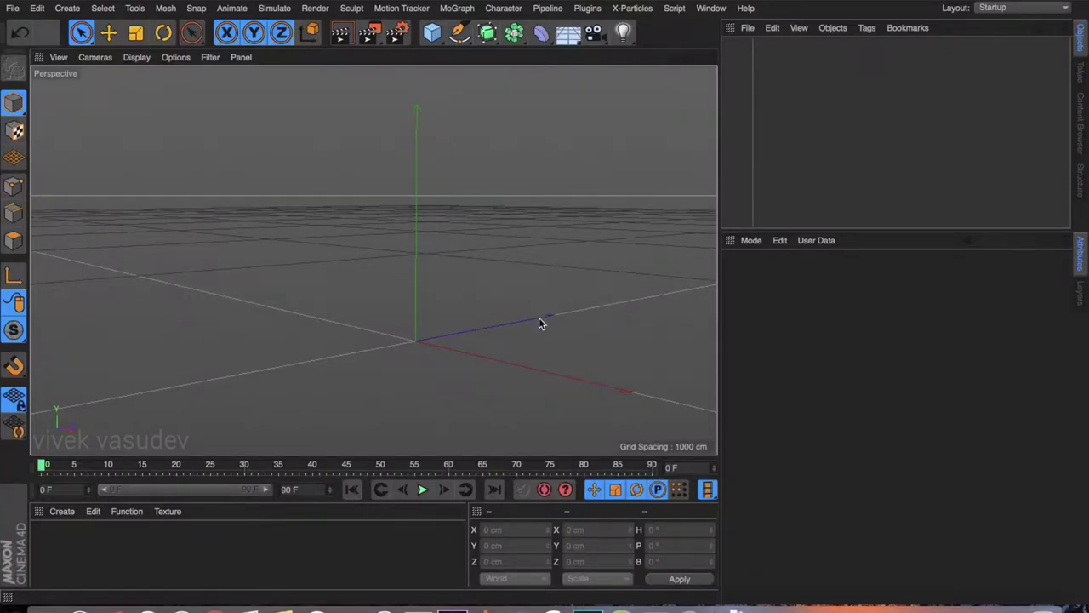
Step: Add a cube with a child cube, rotate them together, then delete both
alt+drag(546, 321, 408, 273)
drag(432, 33, 571, 48)
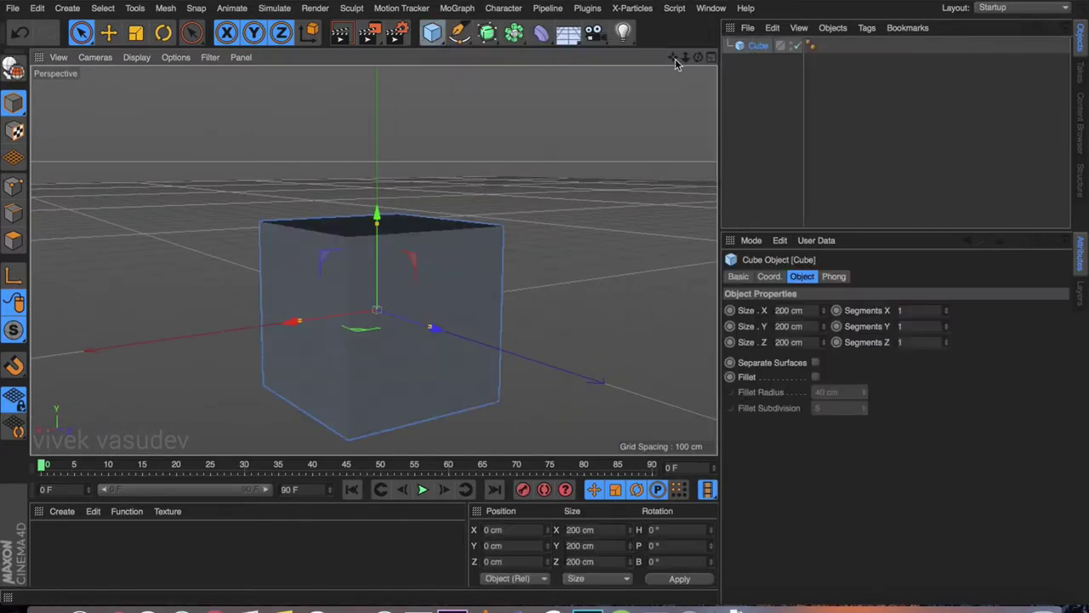
alt+drag(437, 324, 515, 323)
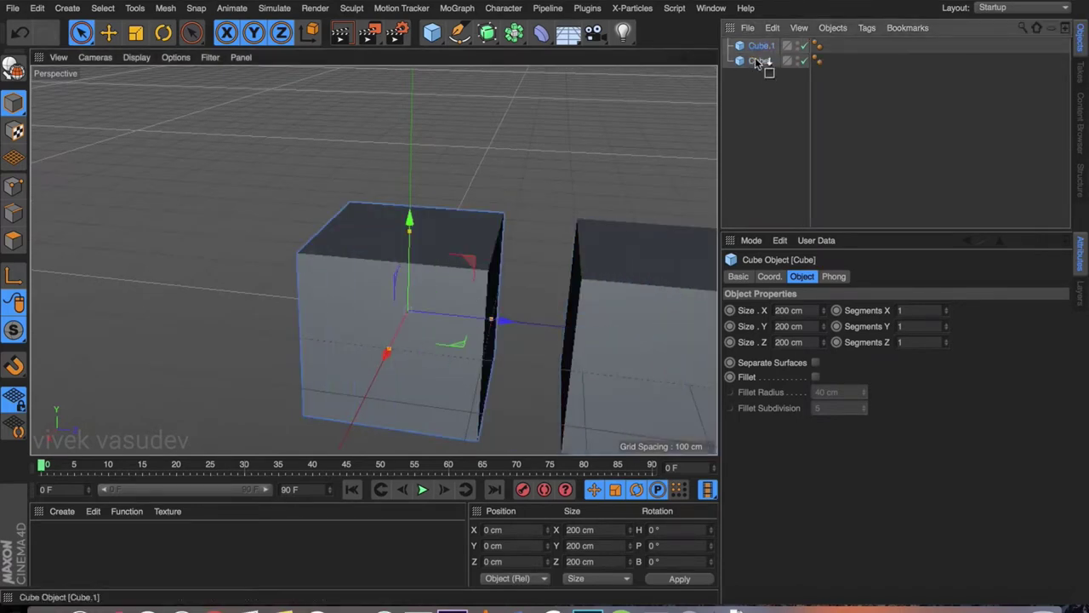
drag(754, 57, 755, 59)
key(e)
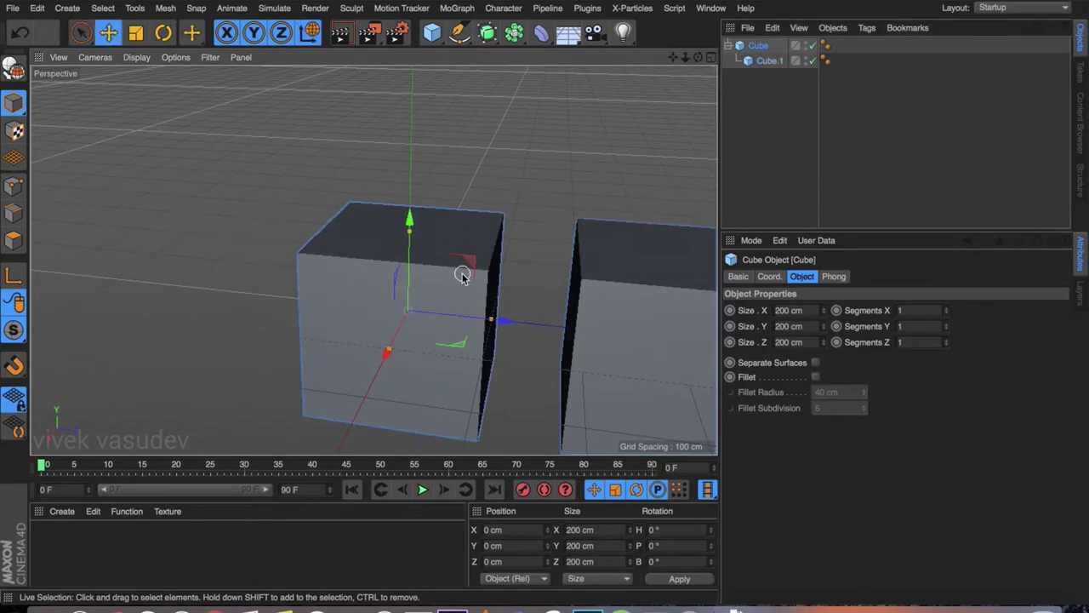
key(r)
drag(449, 272, 391, 238)
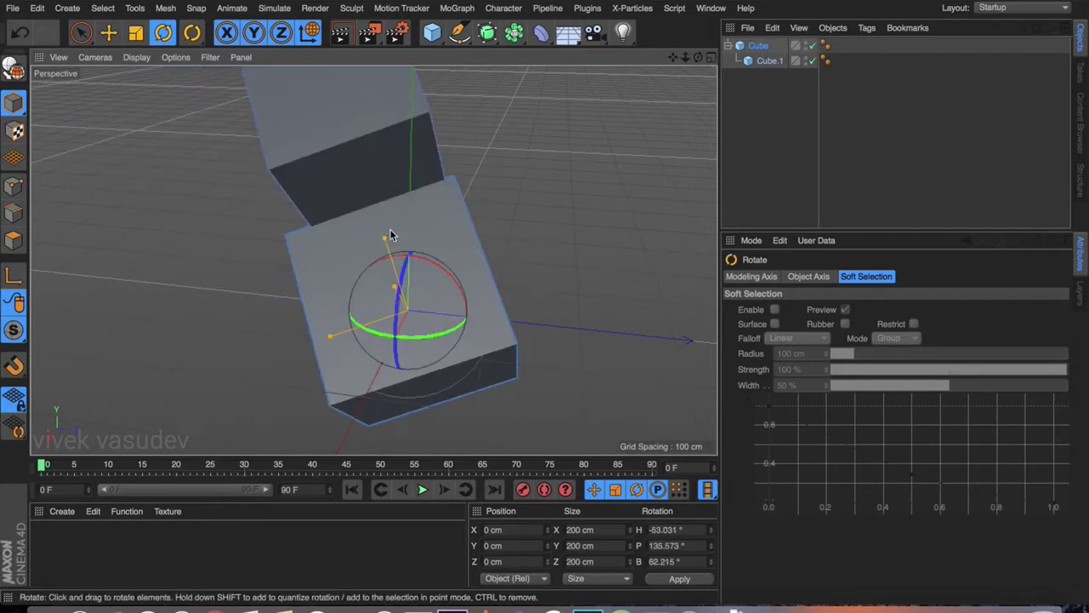
click(761, 122)
click(752, 47)
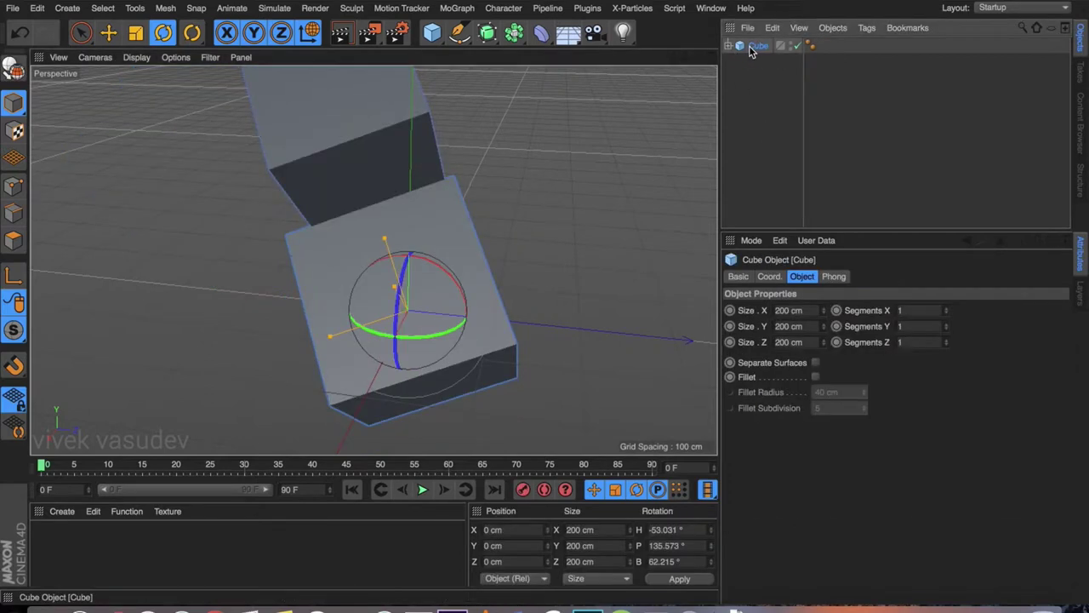
key(Delete)
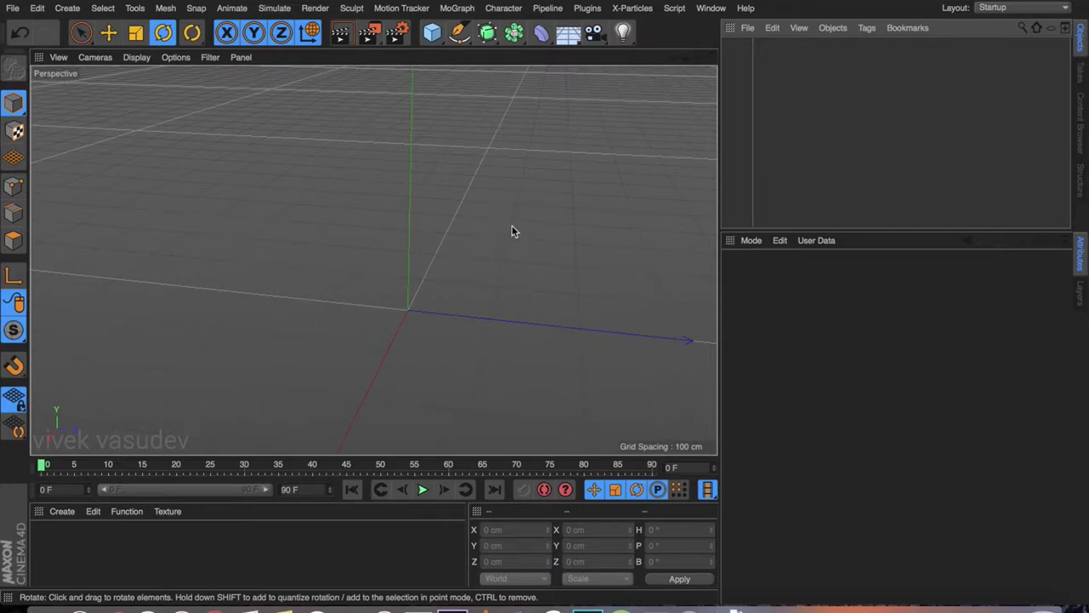
Step: Add a Text spline object and change its text from 'Text' to 'VIVEK'
alt+drag(512, 230, 565, 254)
alt+drag(457, 263, 428, 315)
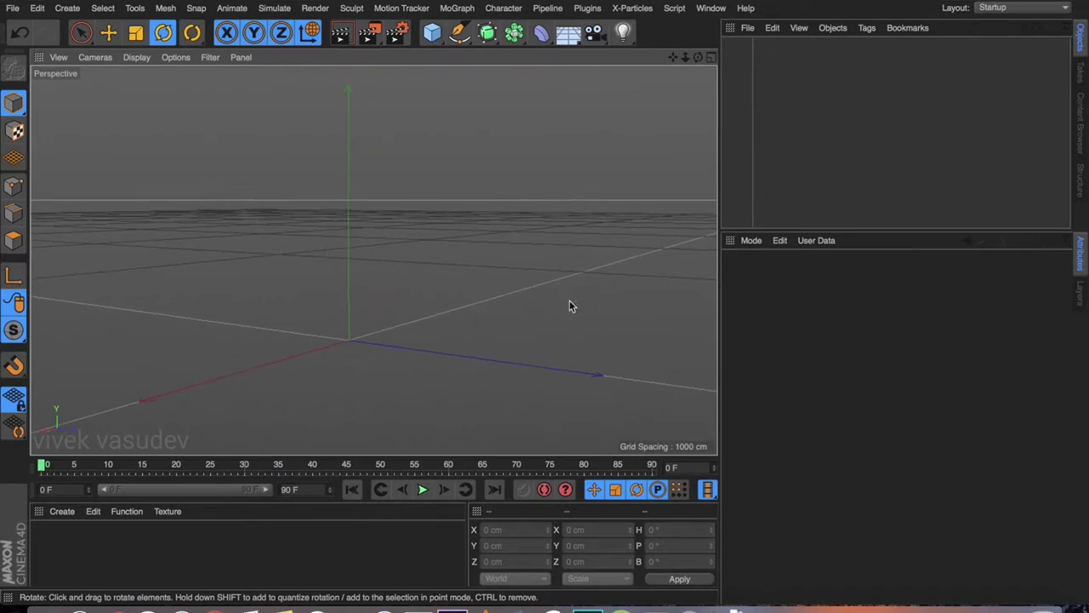
click(457, 39)
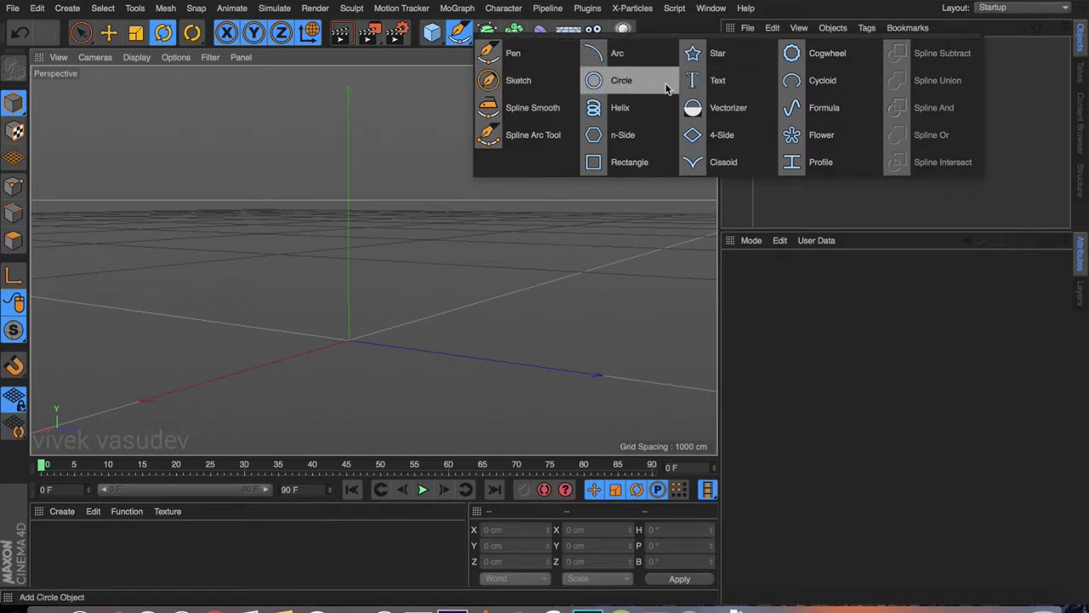
click(706, 80)
mouse_move(547, 366)
alt+mouse_down()
mouse_move(388, 365)
mouse_move(505, 384)
mouse_move(544, 375)
alt+mouse_up()
click(460, 33)
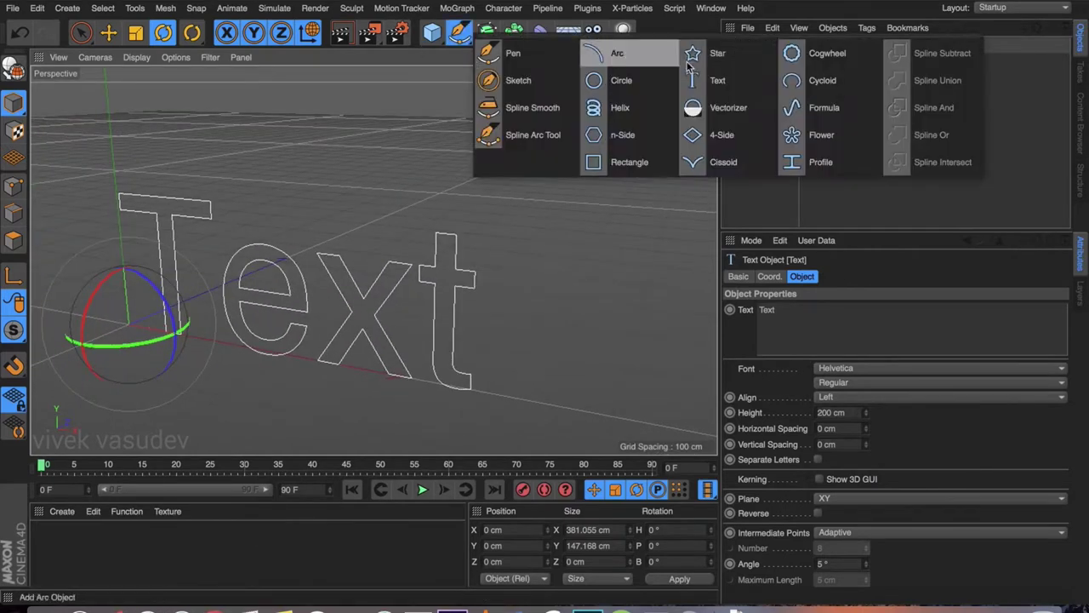
alt+middle_drag(355, 297, 473, 254)
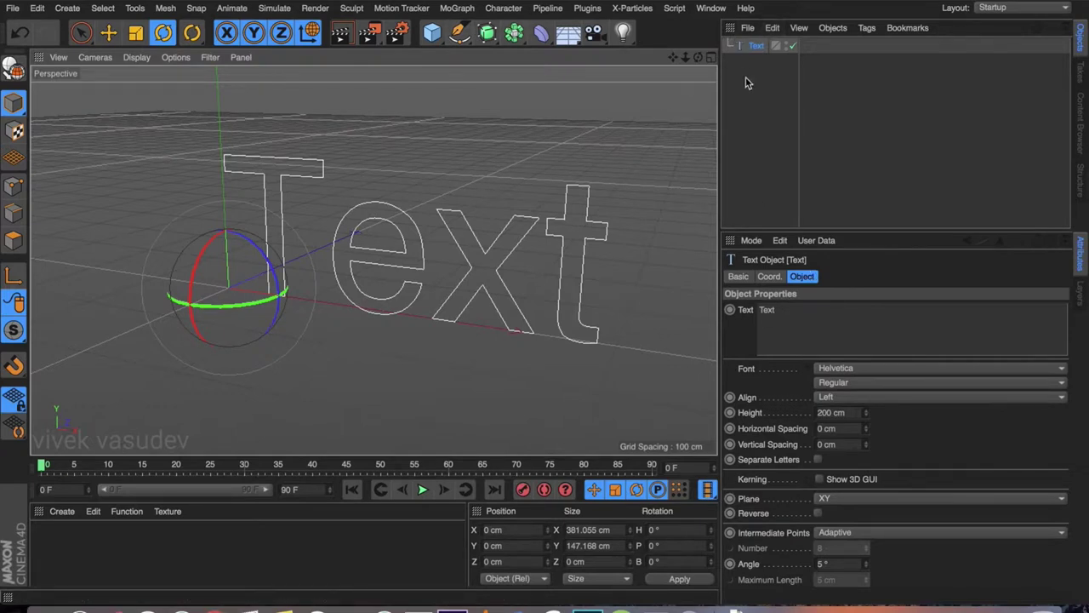
click(782, 314)
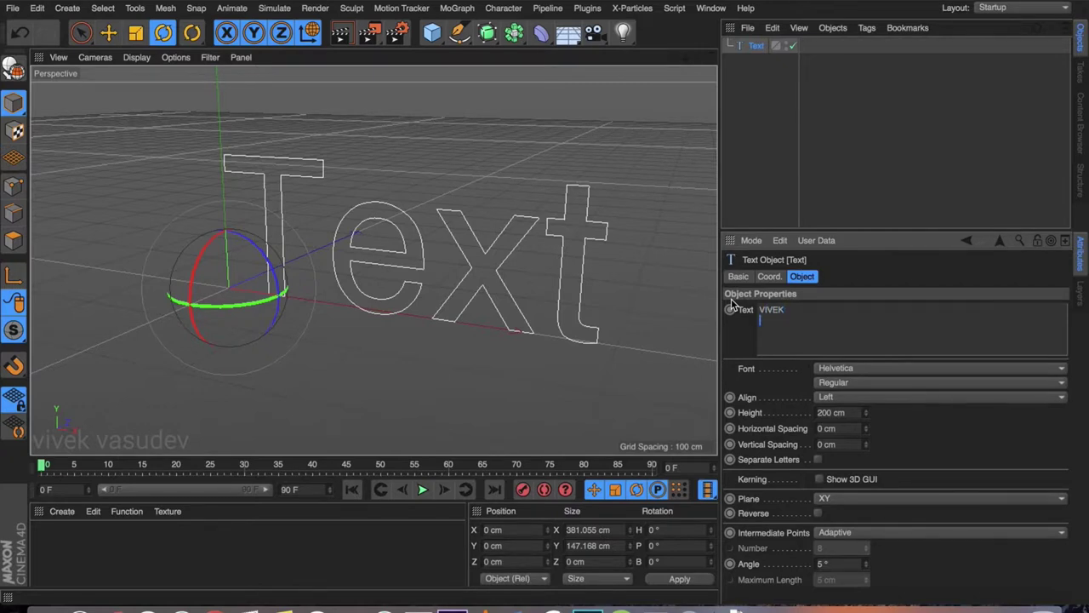
click(766, 111)
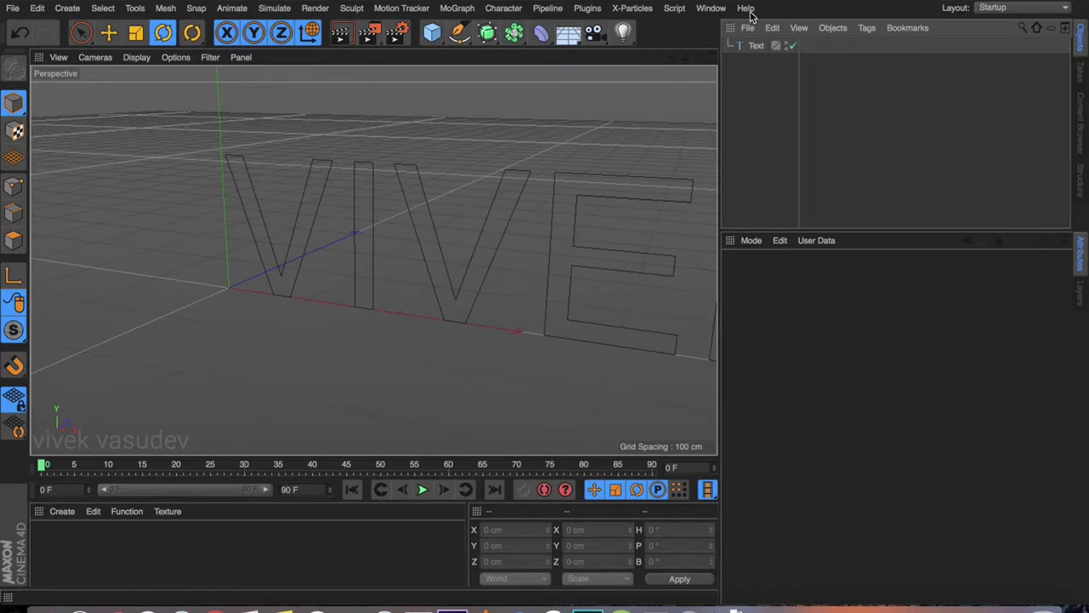
Step: Set the Text object's Align option from Left to Middle
click(757, 45)
scroll(506, 210, down, 5)
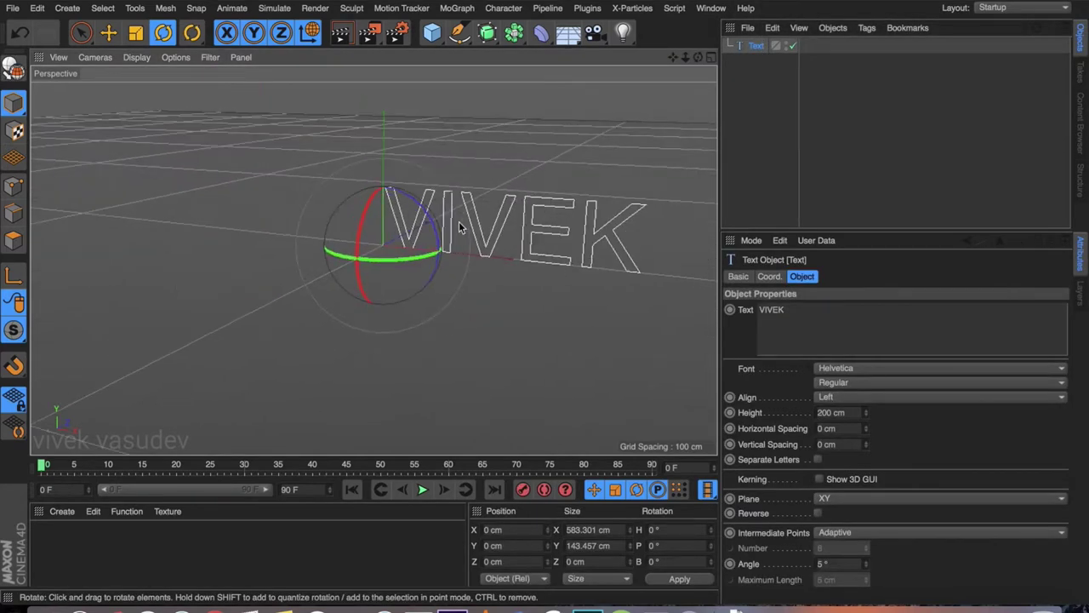
click(844, 396)
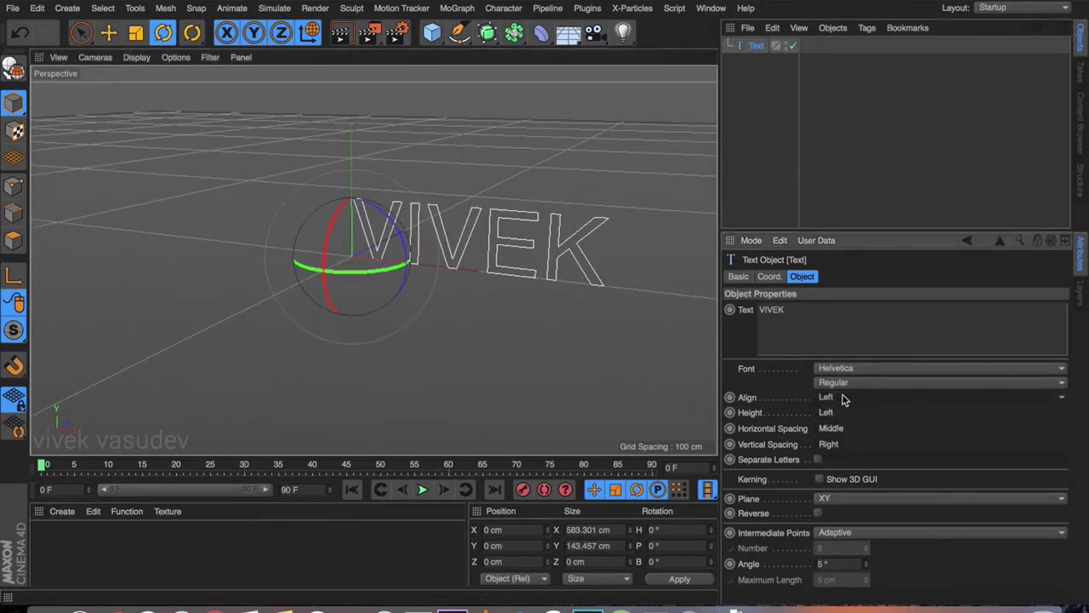
click(854, 430)
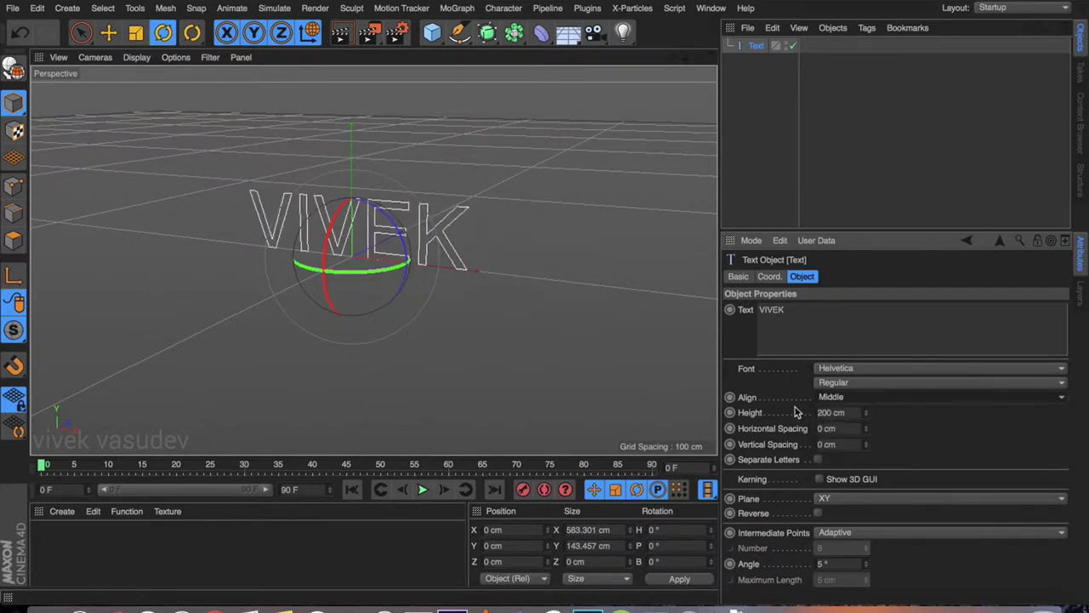
alt+drag(647, 323, 424, 172)
Step: Switch to object coordinates and the Move tool, reselect Text, and browse the generator list
key(w)
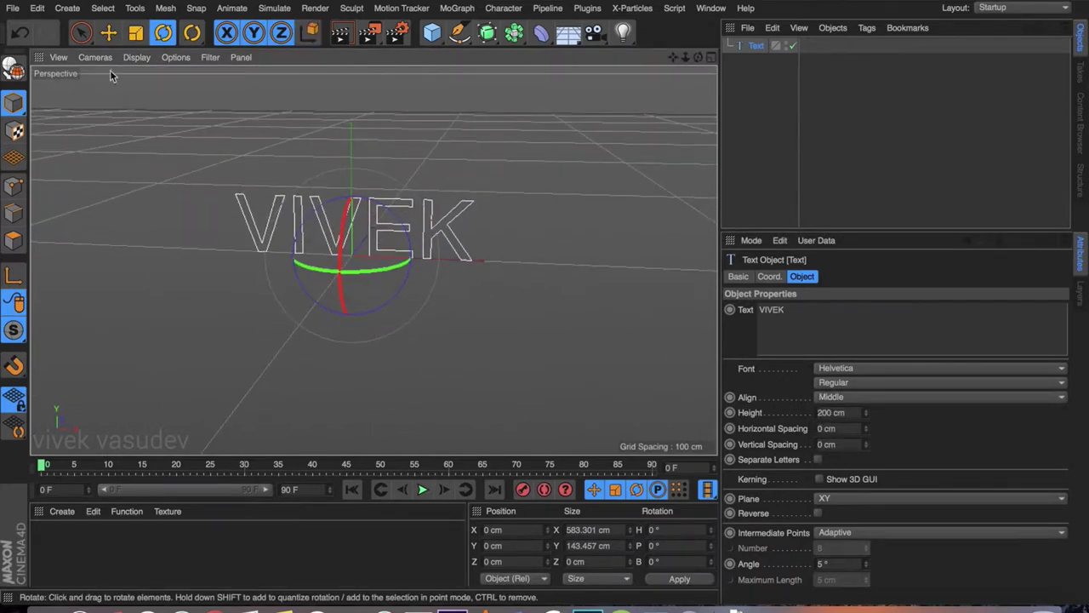
click(107, 32)
alt+drag(489, 285, 400, 212)
click(756, 45)
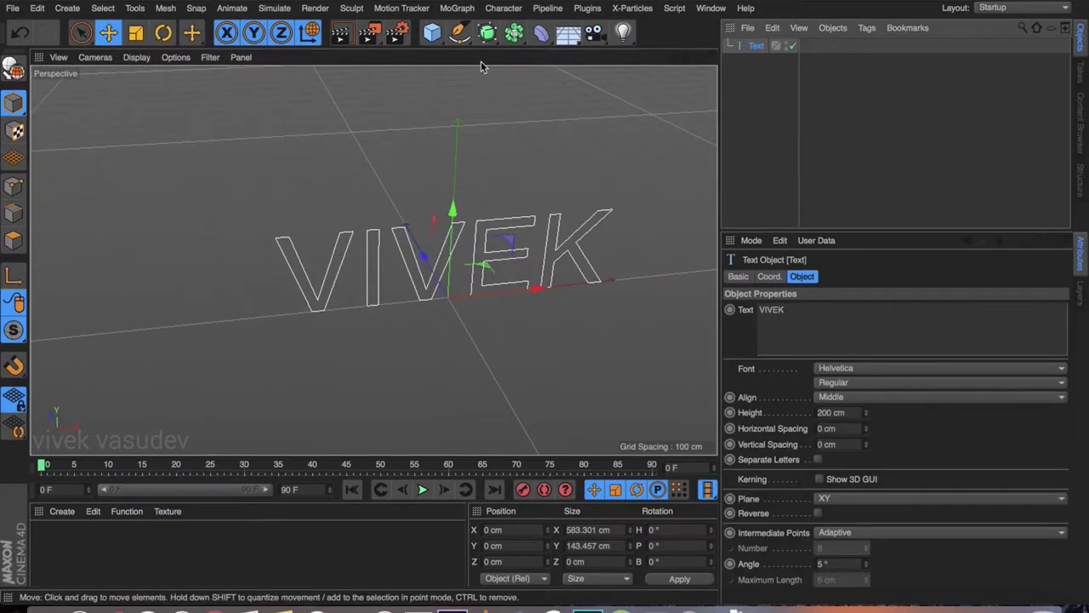
click(488, 32)
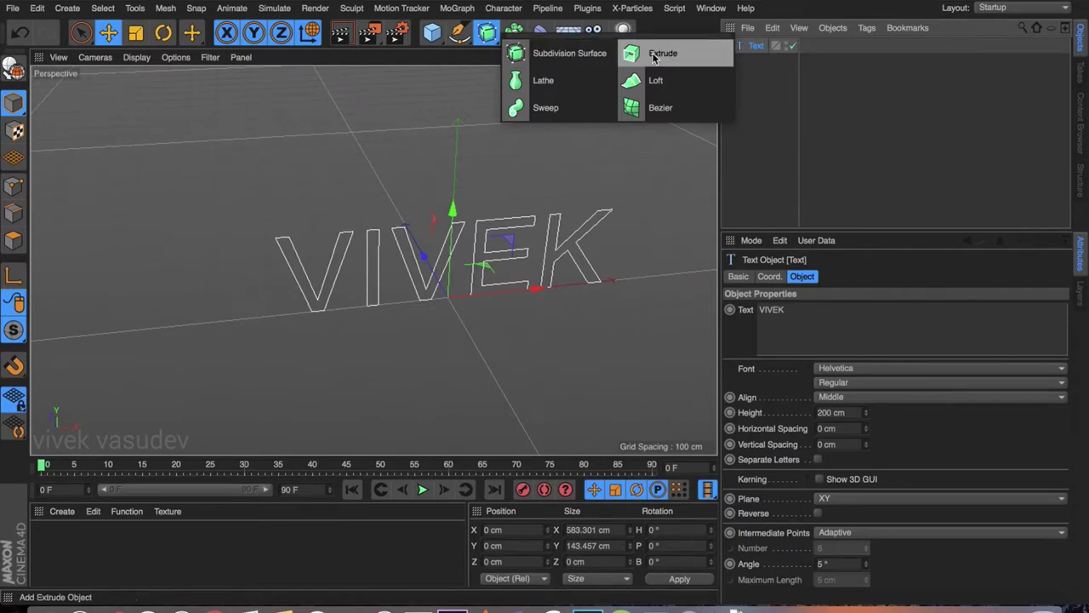
click(486, 39)
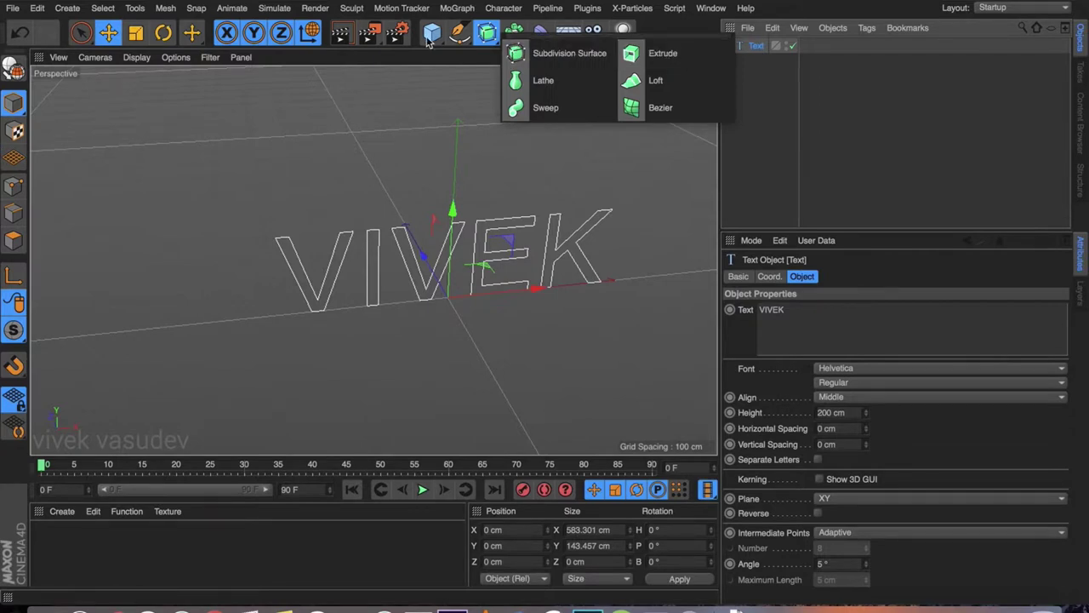
Step: Add an Extrude generator and nest the Text object under it for 20 cm deep letters
click(668, 53)
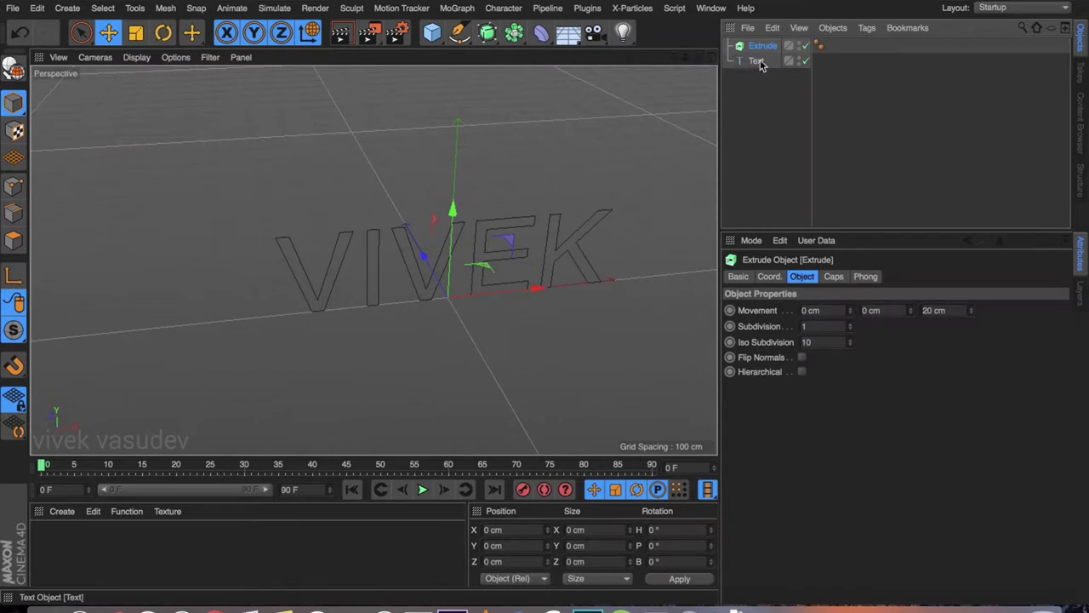
drag(765, 56, 763, 47)
alt+drag(499, 275, 536, 273)
mouse_move(756, 61)
mouse_down()
mouse_move(771, 73)
mouse_move(765, 51)
mouse_up()
alt+drag(369, 300, 477, 293)
click(728, 45)
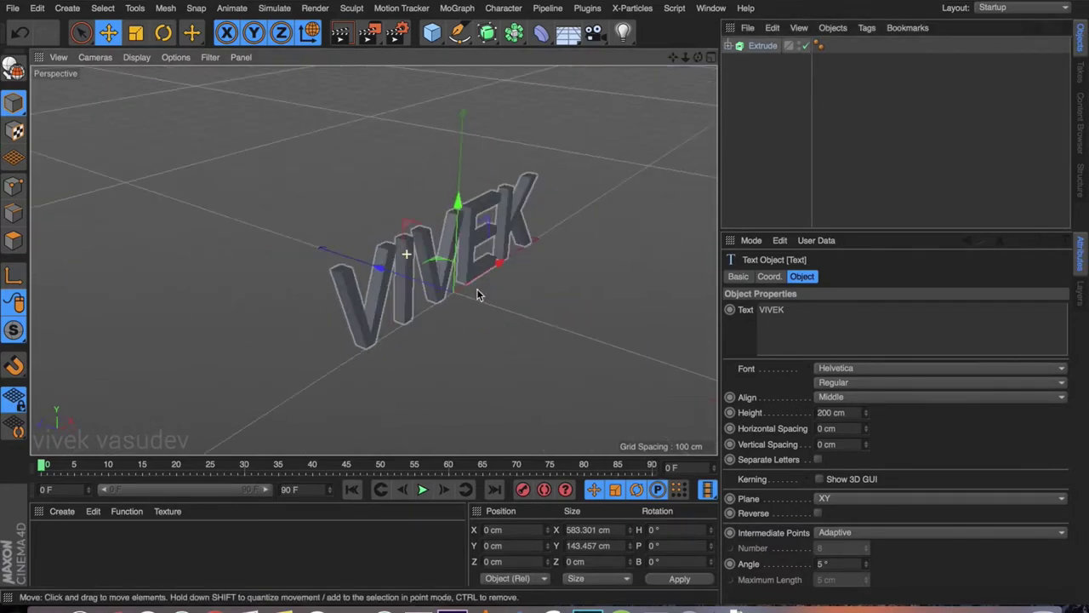
click(761, 52)
click(762, 47)
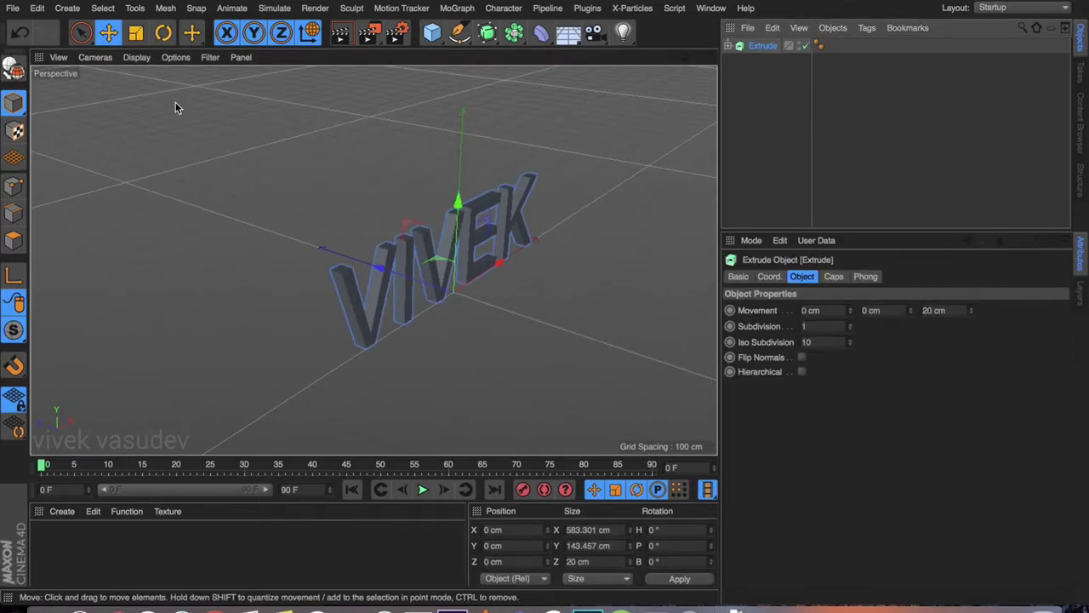
alt+drag(444, 269, 498, 264)
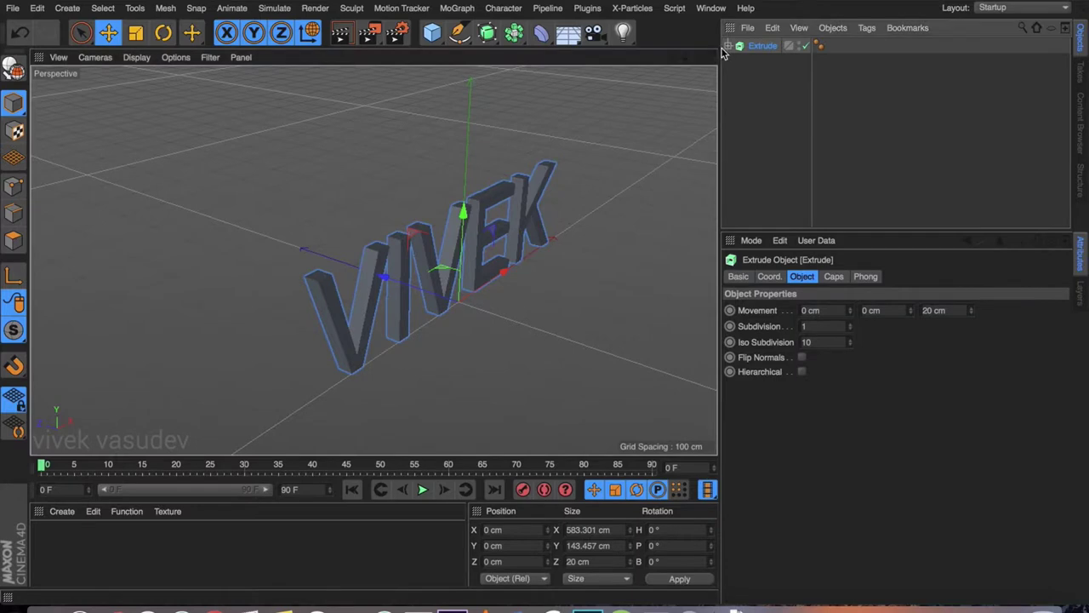
click(729, 47)
click(762, 62)
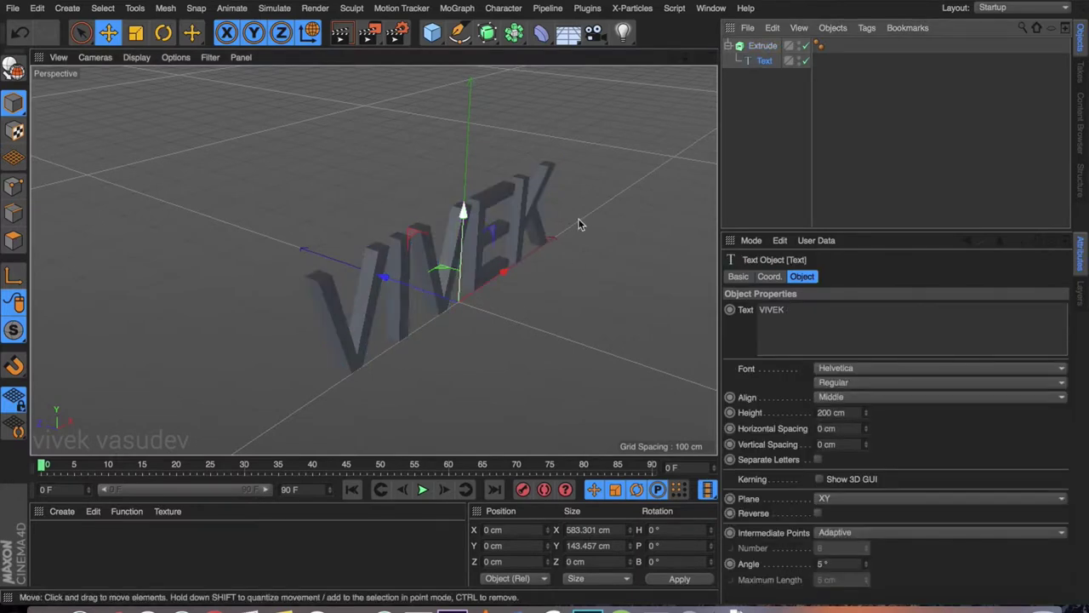
click(765, 46)
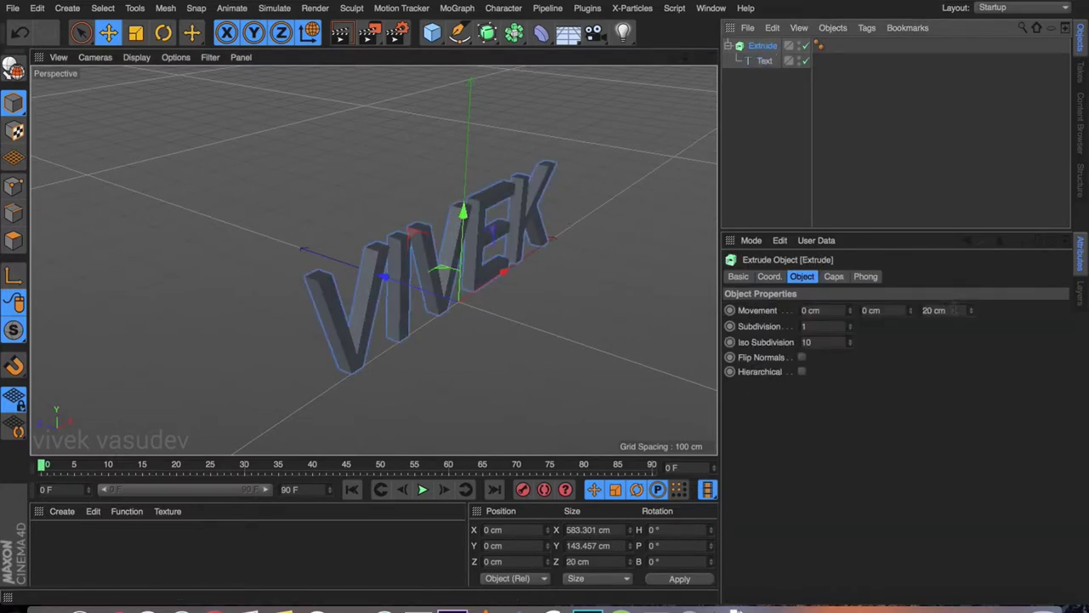
alt+drag(360, 278, 537, 179)
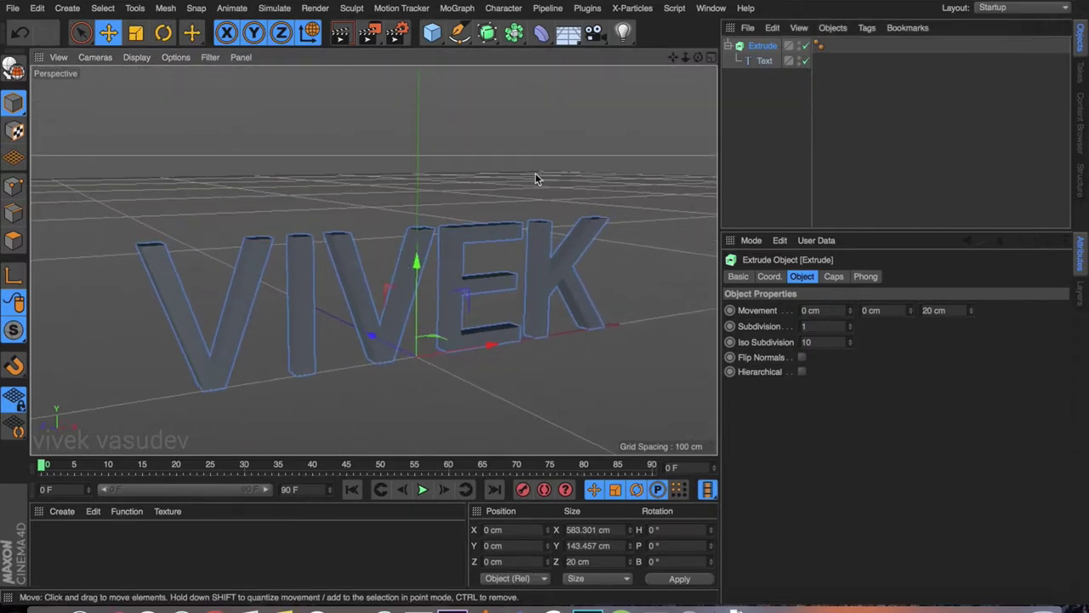
drag(910, 311, 851, 316)
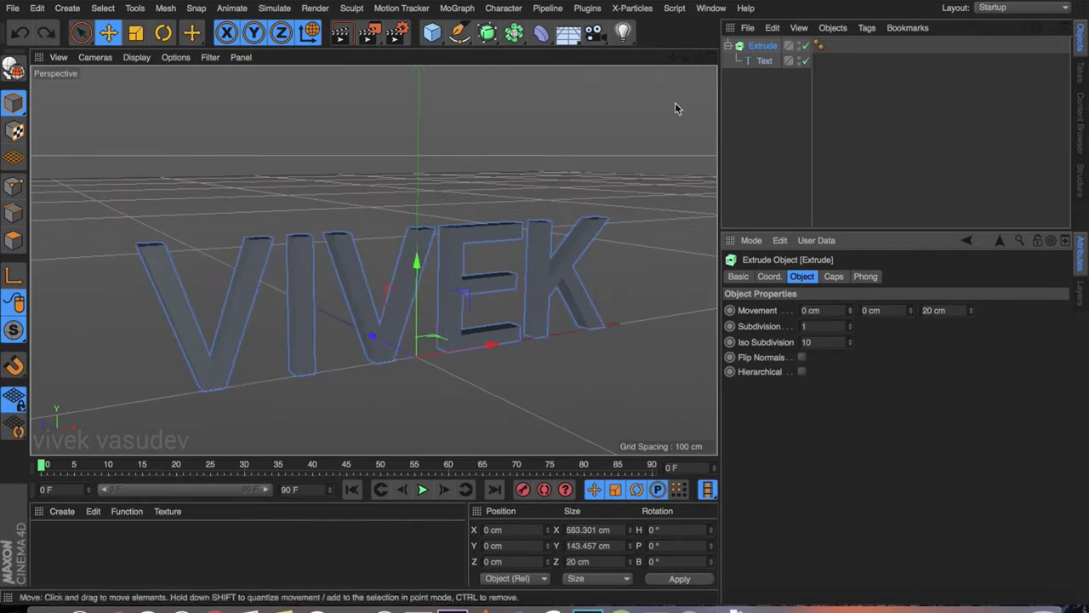
Step: Change the Text object's Plane from XY to ZY so VIVEK stands sideways
click(753, 63)
click(824, 498)
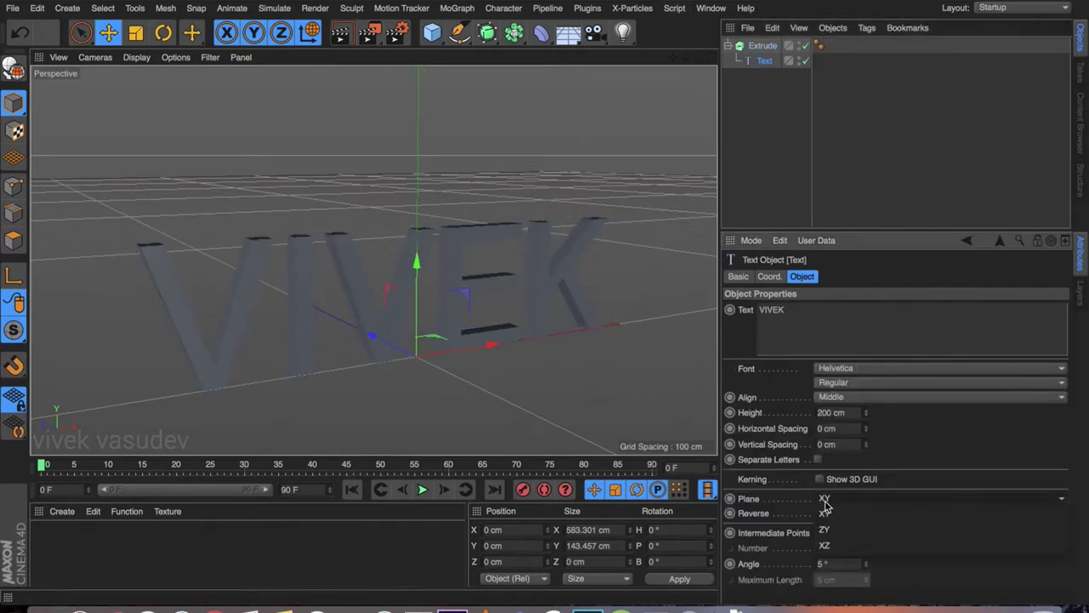
click(823, 502)
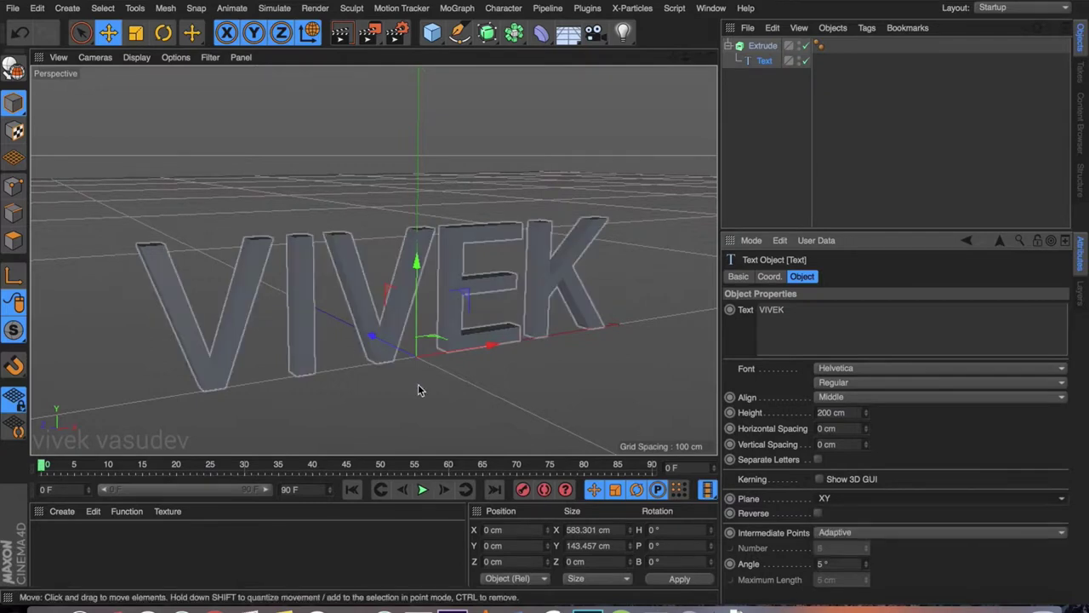
alt+drag(450, 352, 437, 313)
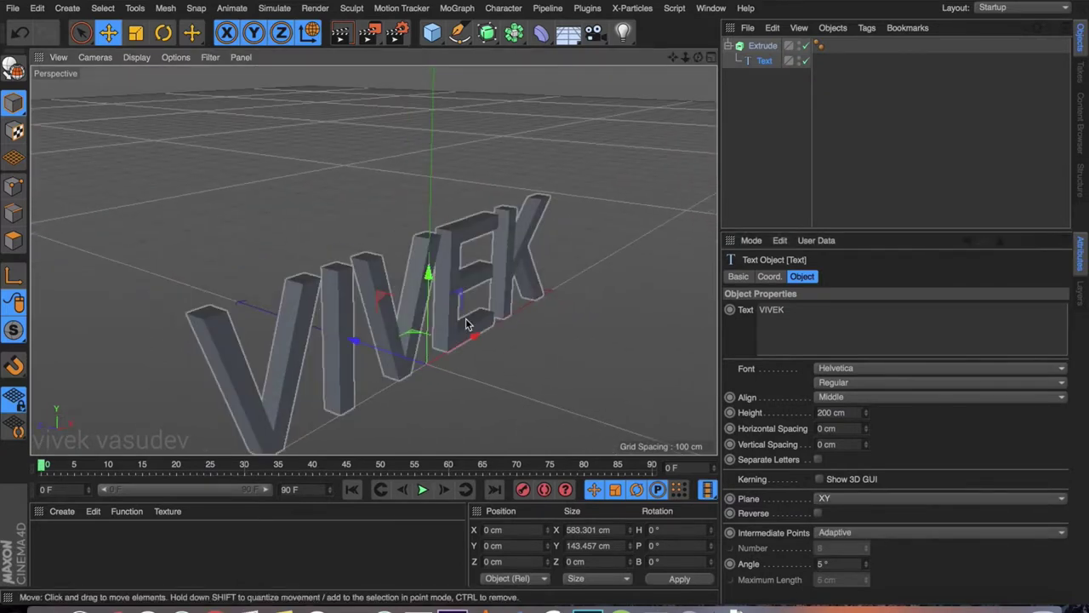
alt+drag(454, 369, 401, 283)
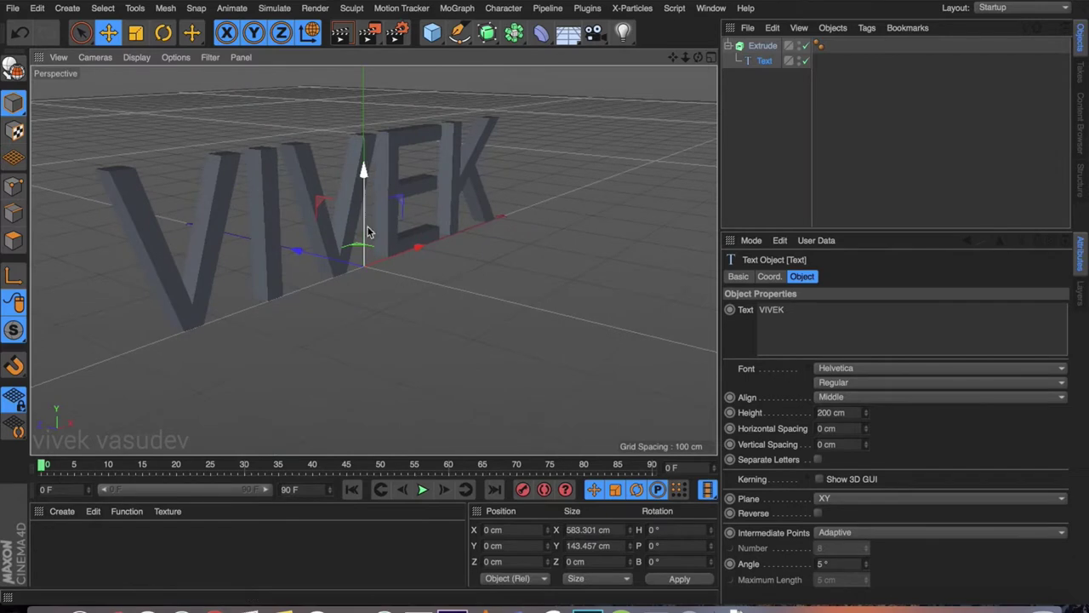
click(830, 500)
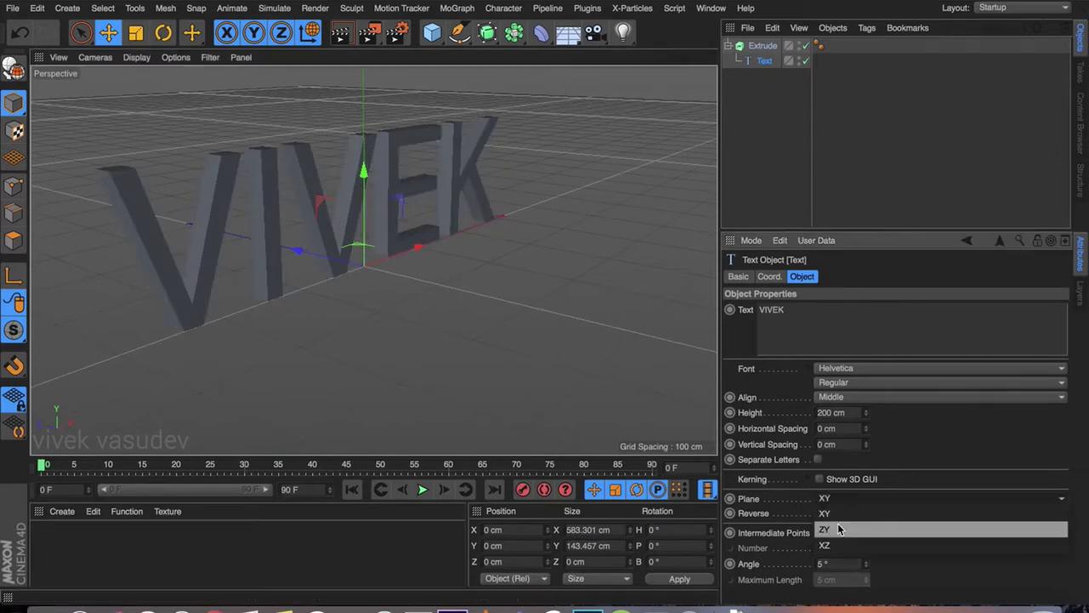
click(838, 530)
alt+drag(562, 387, 370, 285)
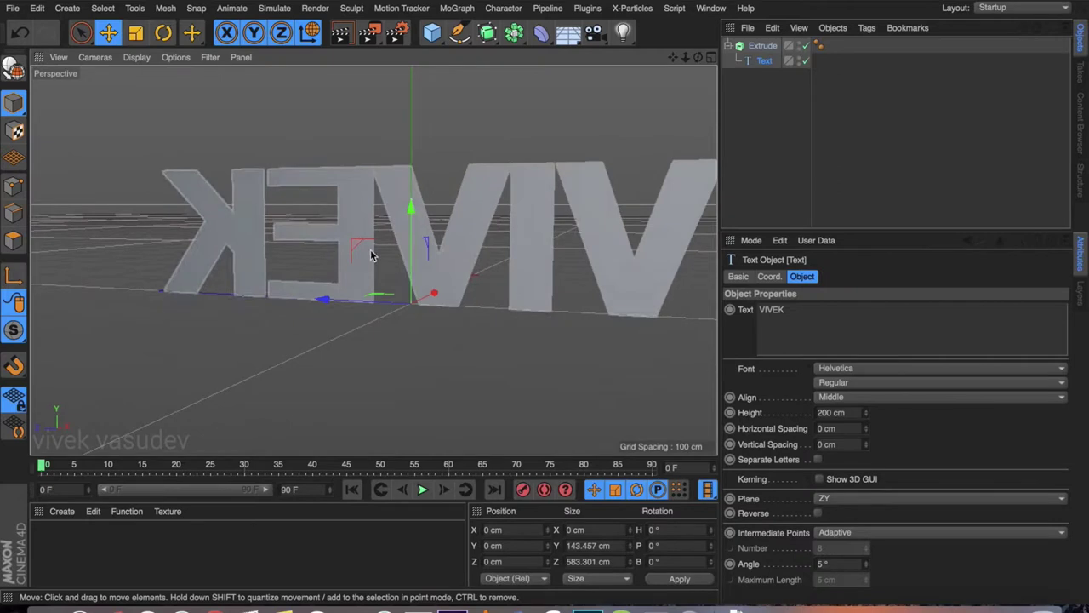
alt+drag(656, 139, 511, 170)
click(755, 48)
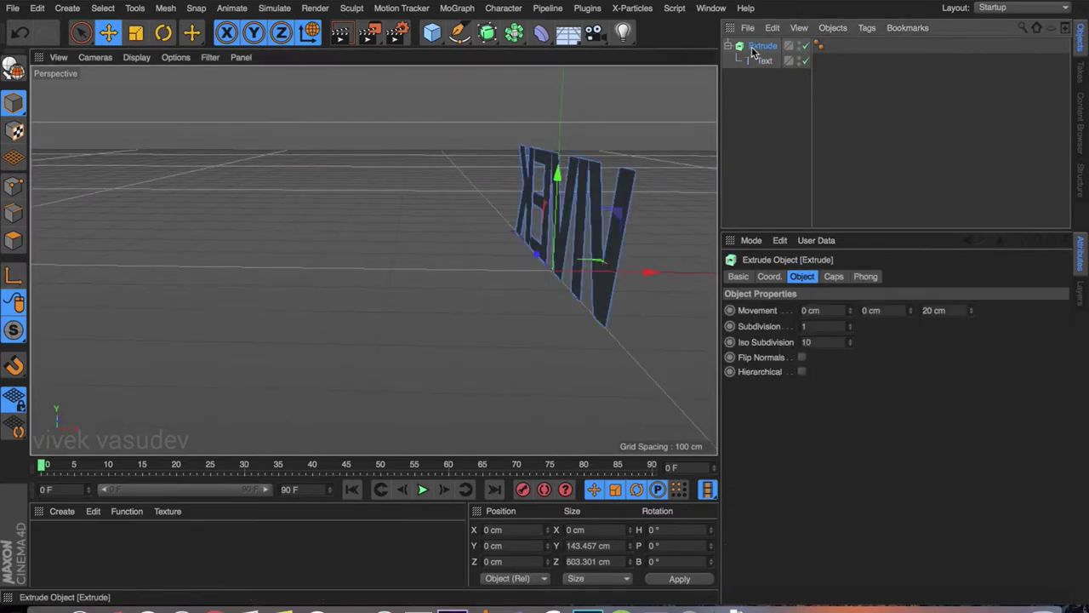
Step: Set the Extrude Movement to 31 cm along X and 0 cm along Z
alt+drag(498, 298, 384, 365)
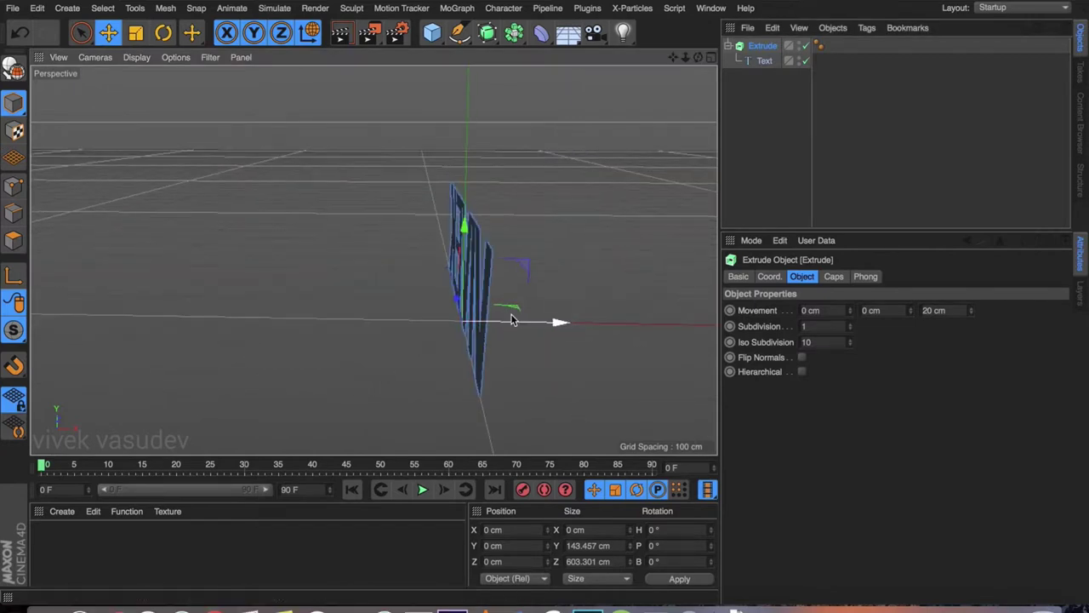
drag(850, 310, 860, 284)
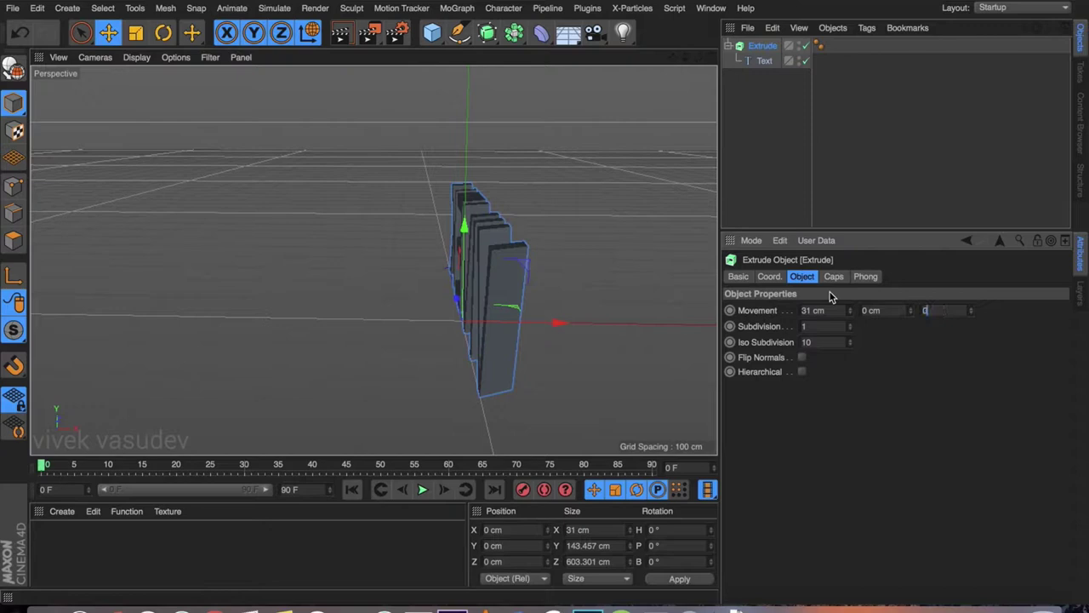
alt+drag(72, 165, 396, 261)
alt+right_drag(395, 267, 474, 280)
mouse_move(474, 281)
alt+mouse_down()
mouse_move(503, 284)
mouse_move(489, 287)
alt+mouse_up()
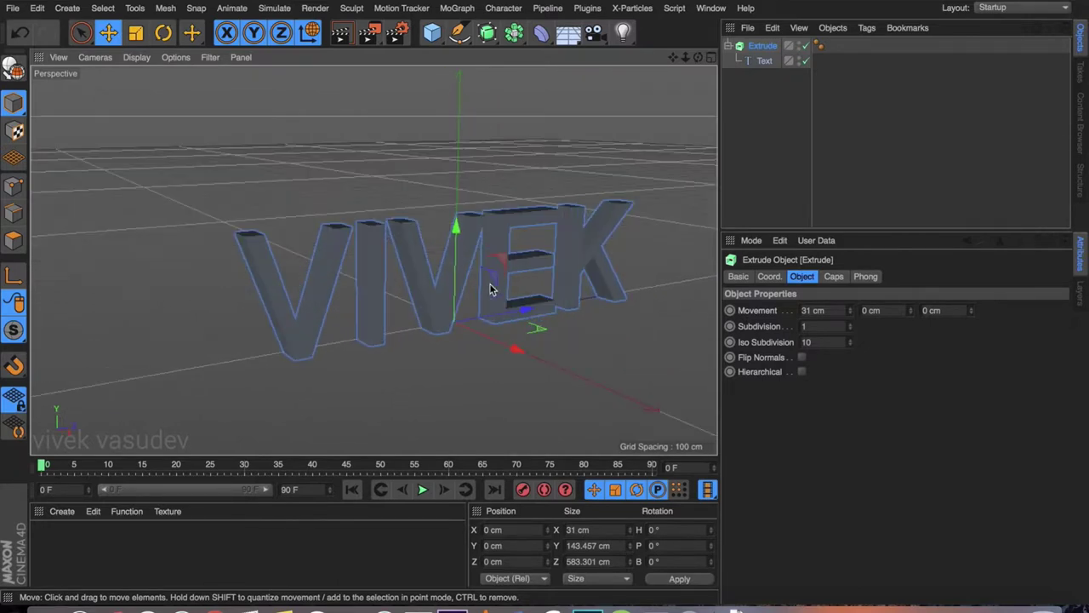
Step: Switch the Text object's Plane back from ZY to XY
click(763, 61)
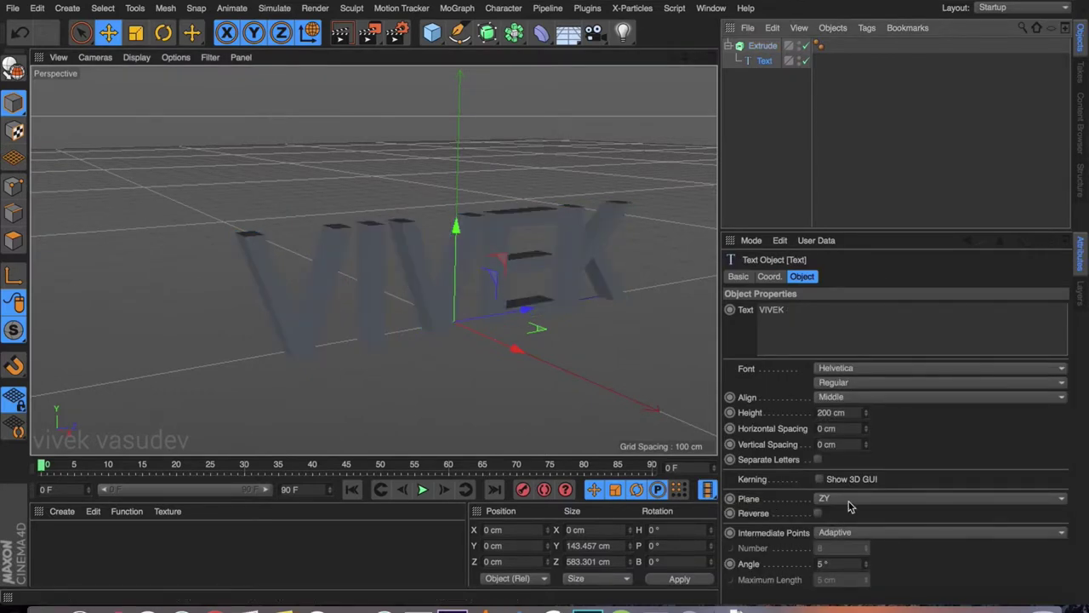
alt+drag(537, 403, 377, 255)
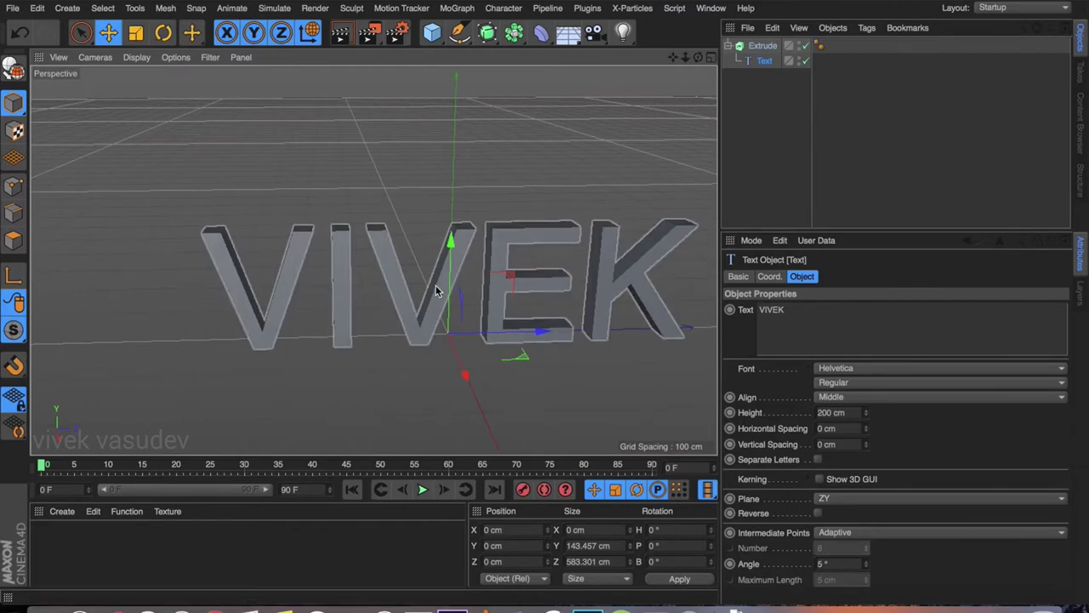
click(836, 500)
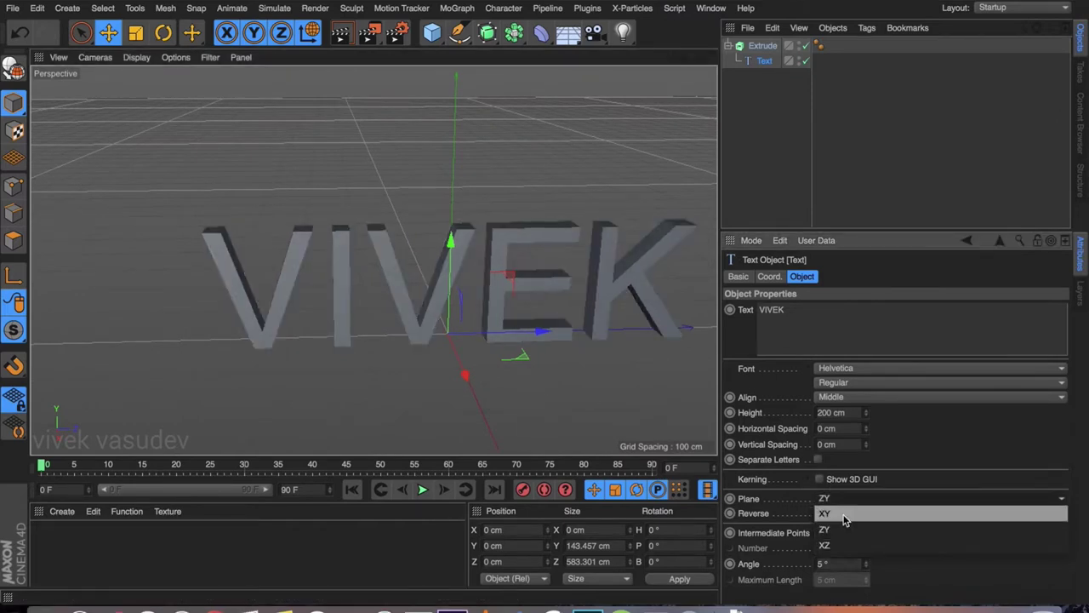
click(845, 518)
alt+drag(540, 364, 438, 348)
Step: Set the Extrude Movement Z depth to 20 cm
click(762, 45)
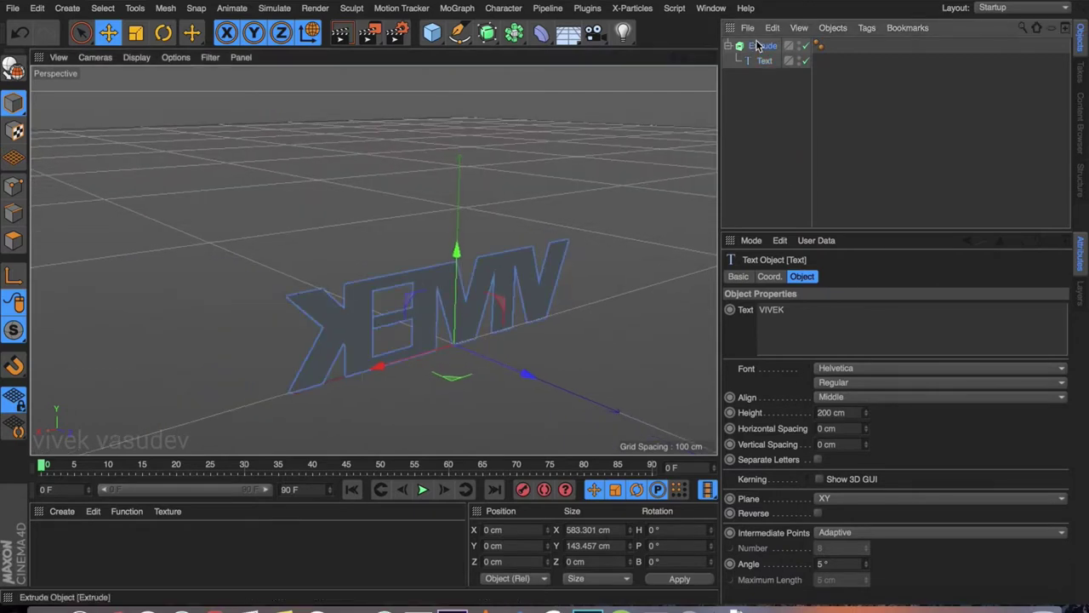
click(940, 310)
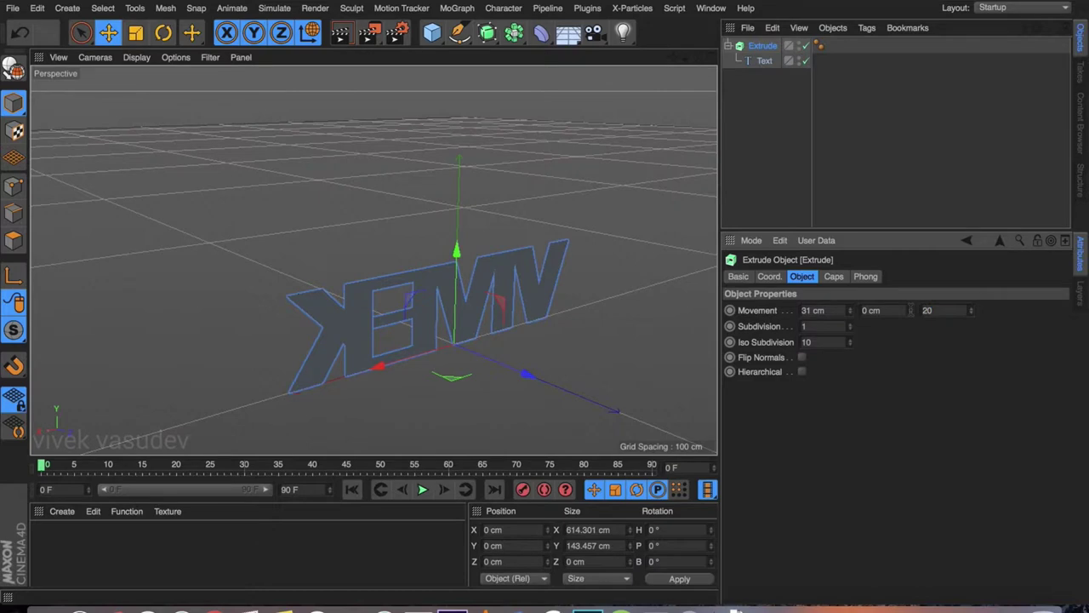
key(Return)
alt+drag(188, 360, 463, 338)
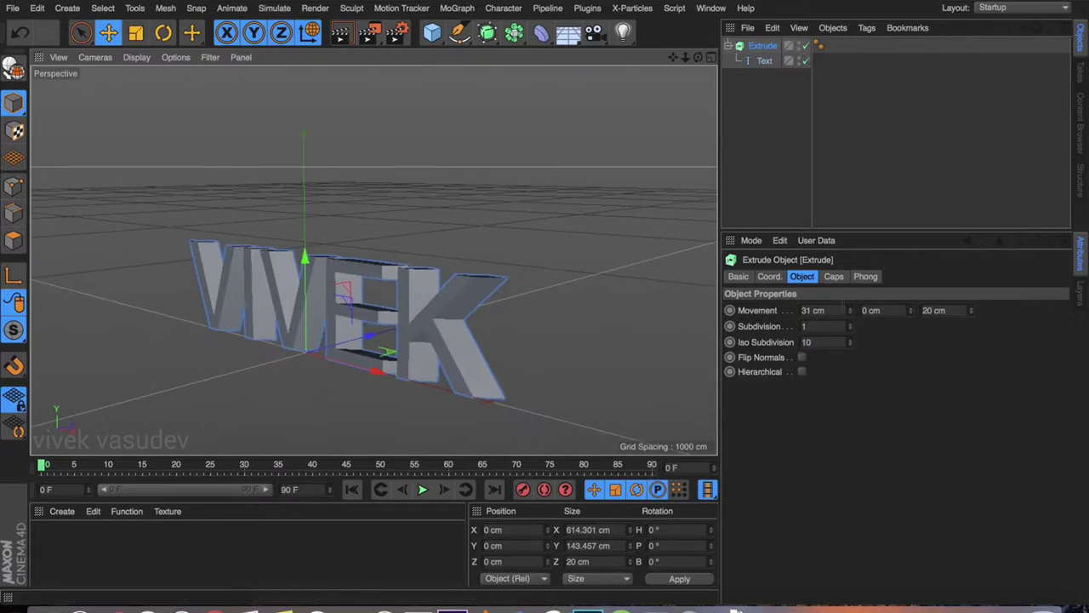
Step: Reset the Extrude Movement X from 31 cm to 0 cm and deselect Extrude
click(813, 309)
text(0)
key(Return)
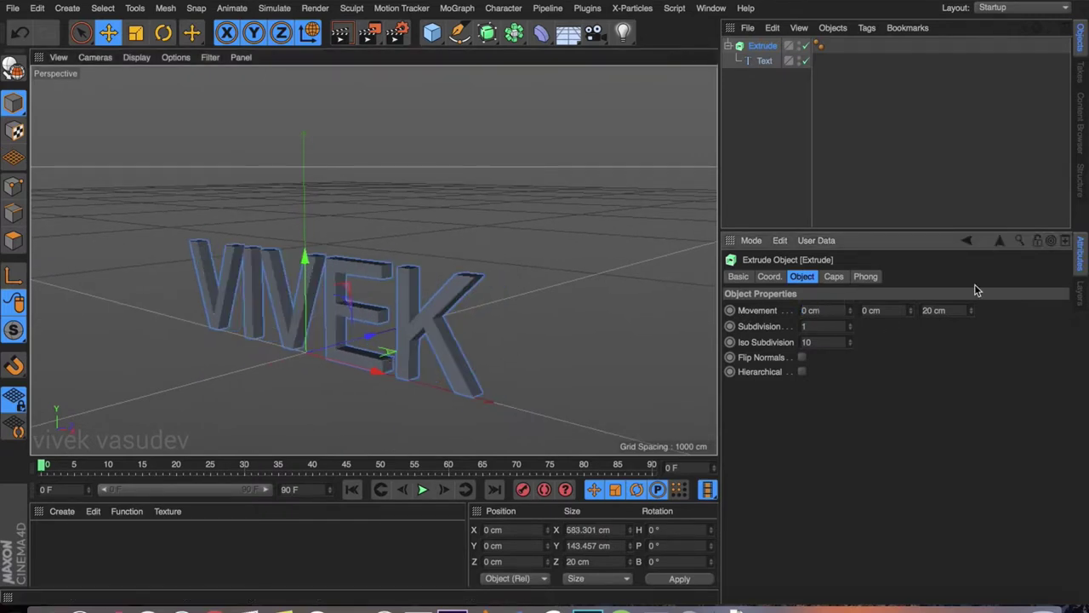
alt+drag(290, 285, 429, 197)
click(429, 197)
alt+drag(309, 306, 412, 340)
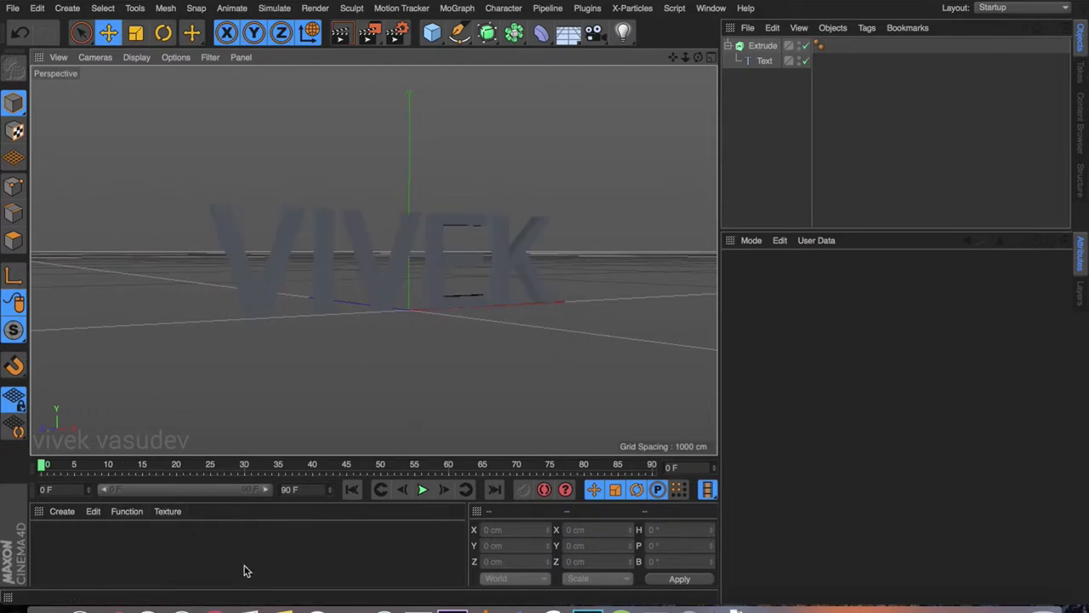
Step: Create two new materials, Mat and Mat.1
click(65, 513)
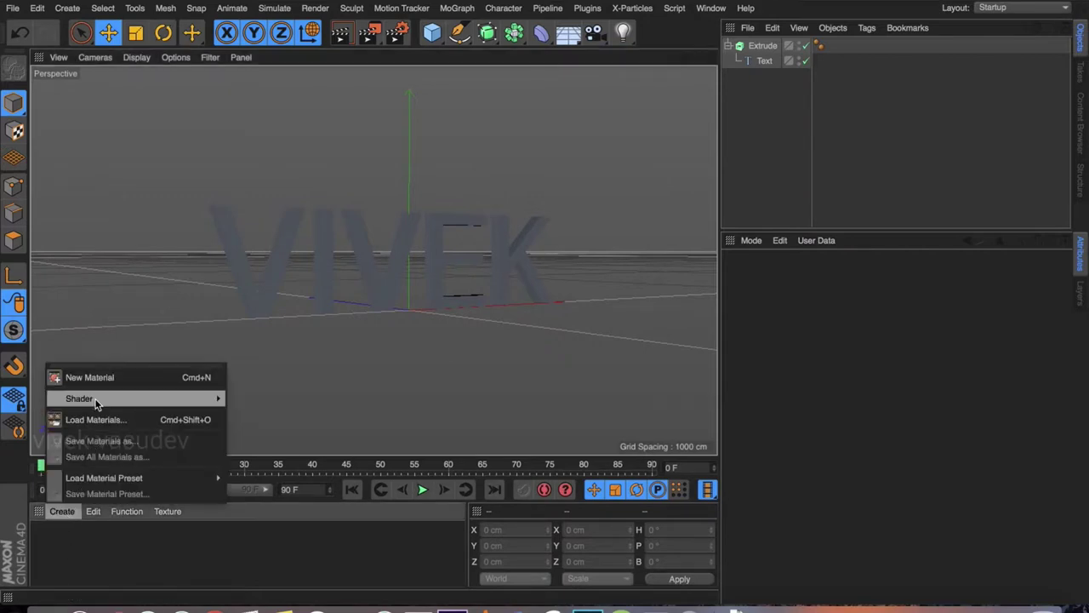
click(118, 377)
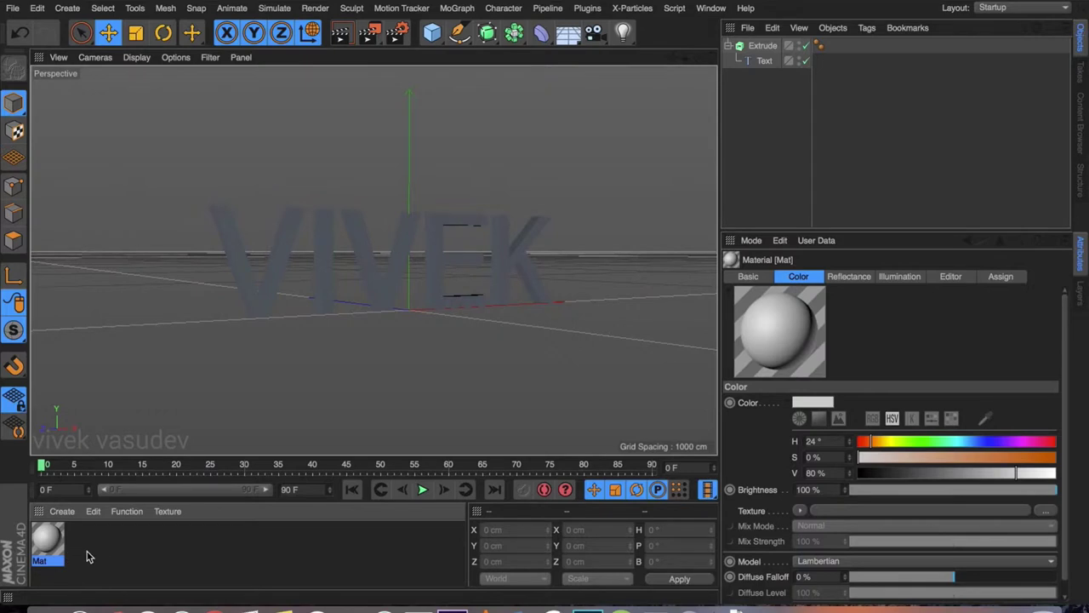
double_click(93, 555)
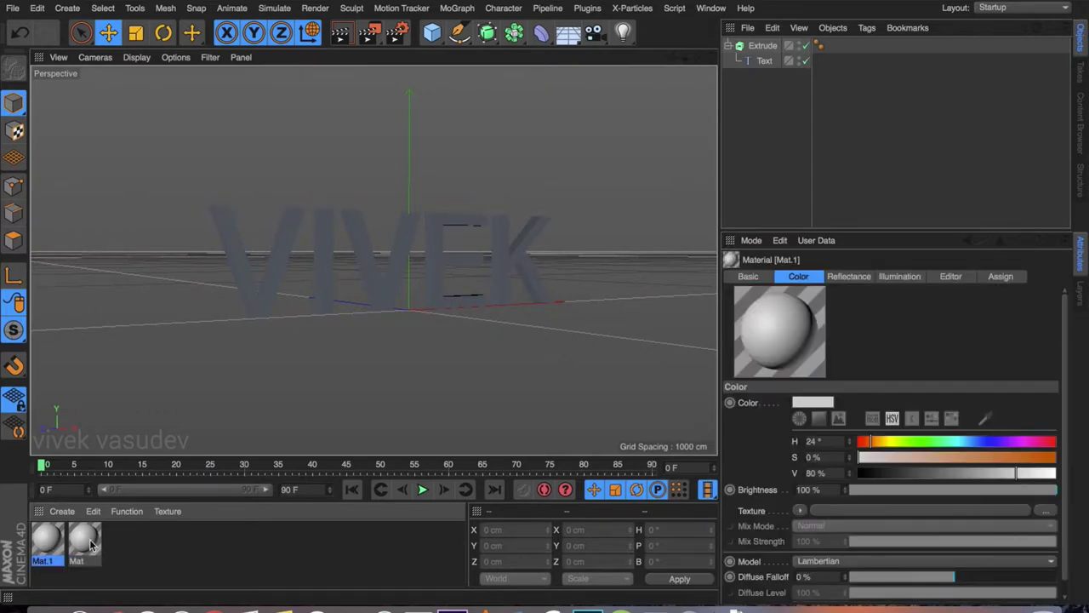
Step: Colour Mat.1 orange (H 22°, S 100%, V 100%) and rename it 'Orange'
click(815, 403)
click(792, 406)
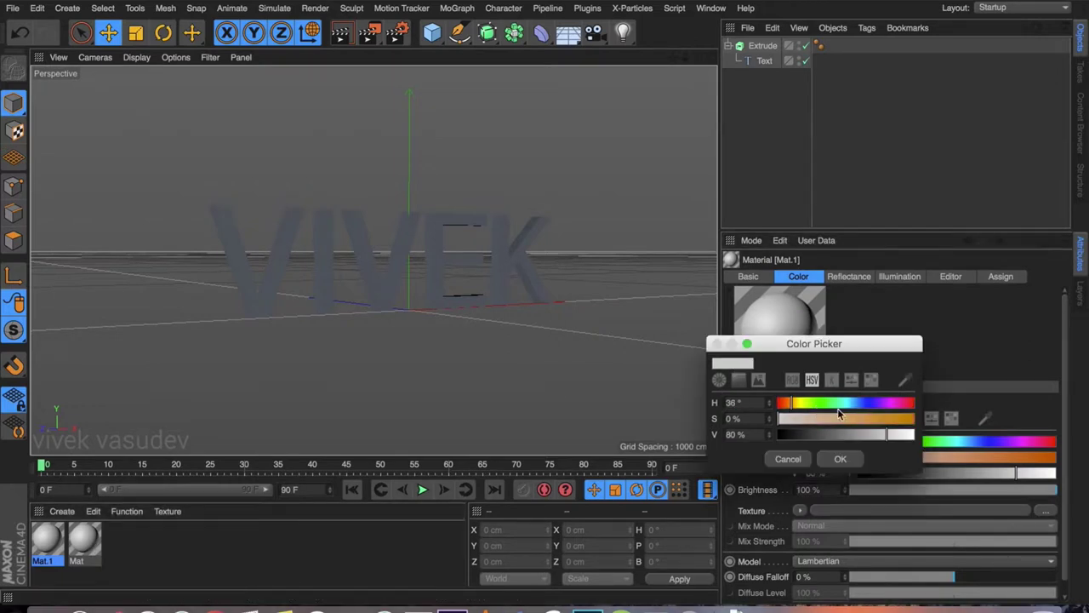
drag(806, 405, 961, 419)
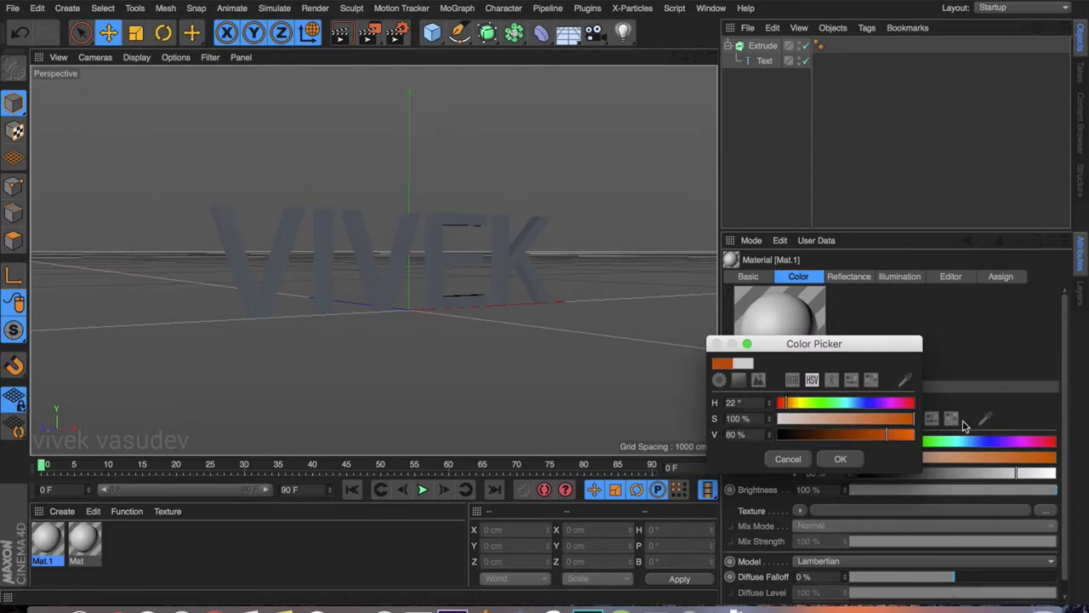
drag(898, 440, 904, 438)
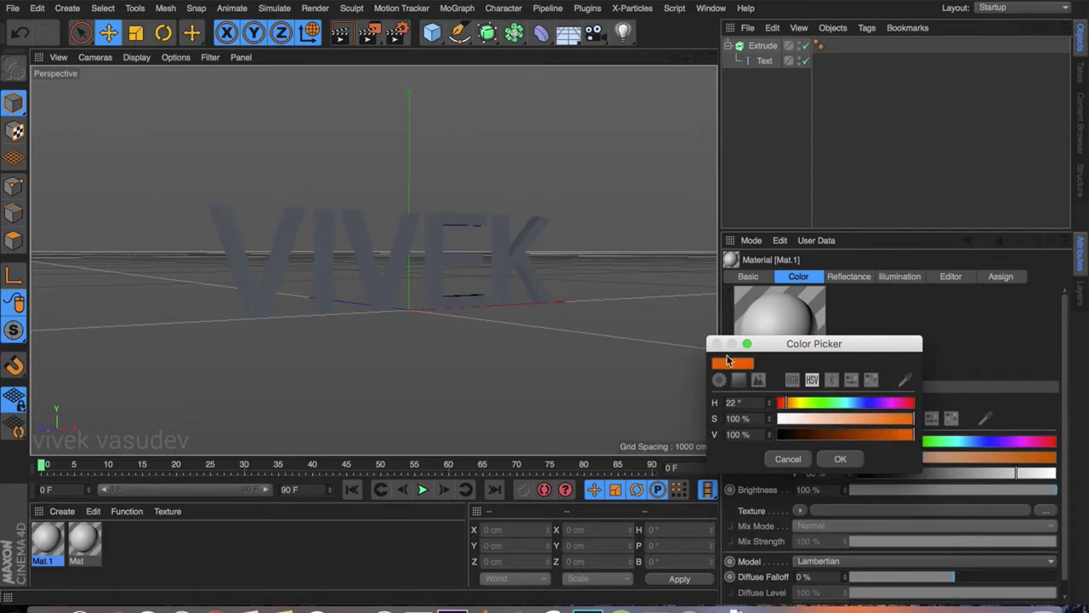
click(844, 464)
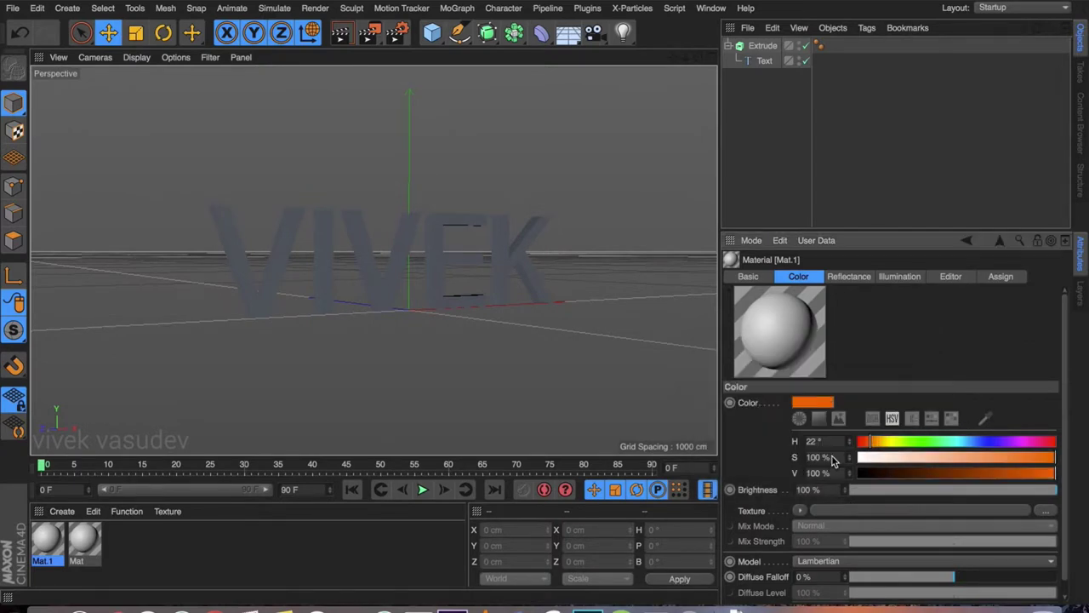
double_click(47, 561)
text(Orange)
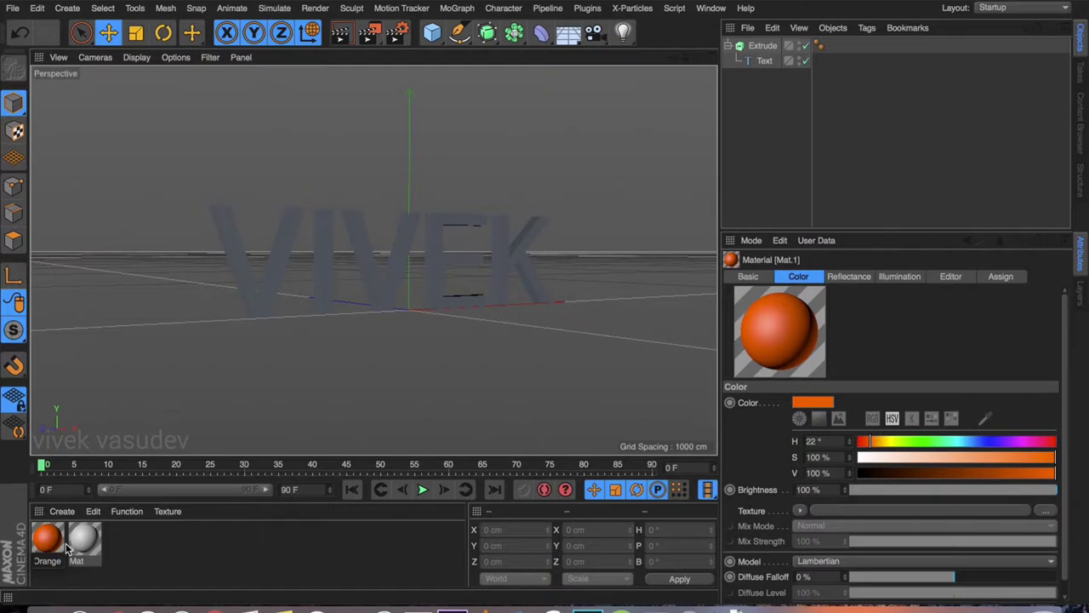
key(Return)
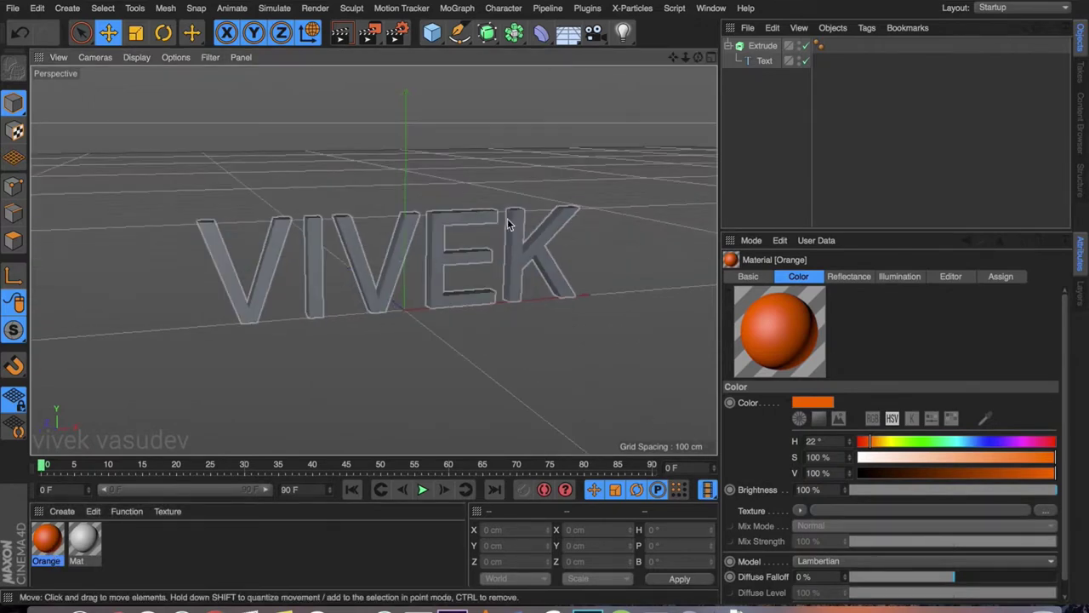
Step: Apply the Orange material to the Extrude object
drag(47, 542, 317, 311)
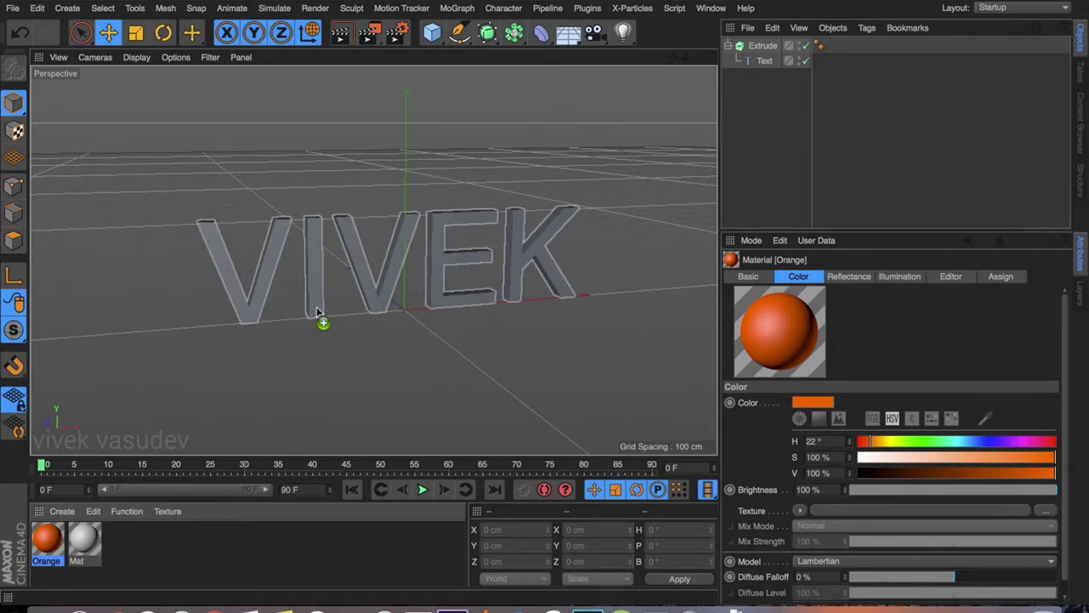
drag(316, 311, 328, 302)
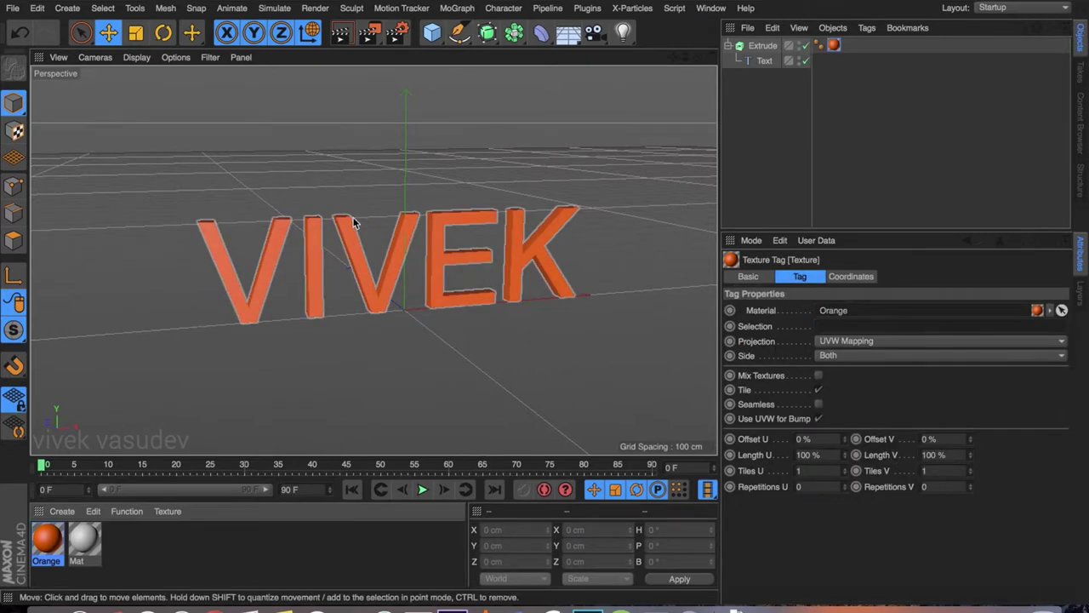
key(super+z)
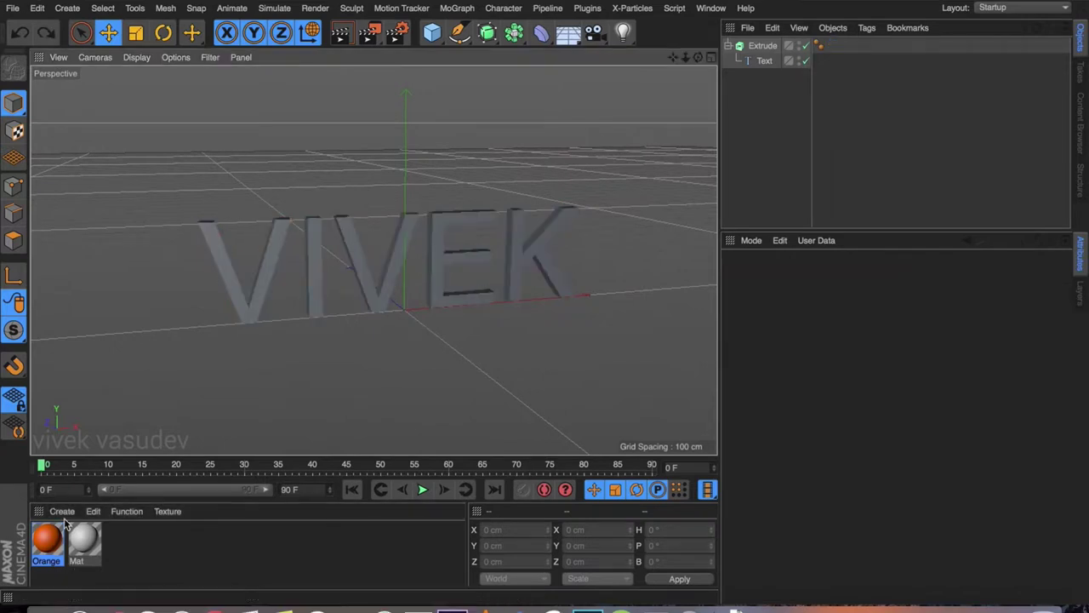
drag(40, 538, 774, 49)
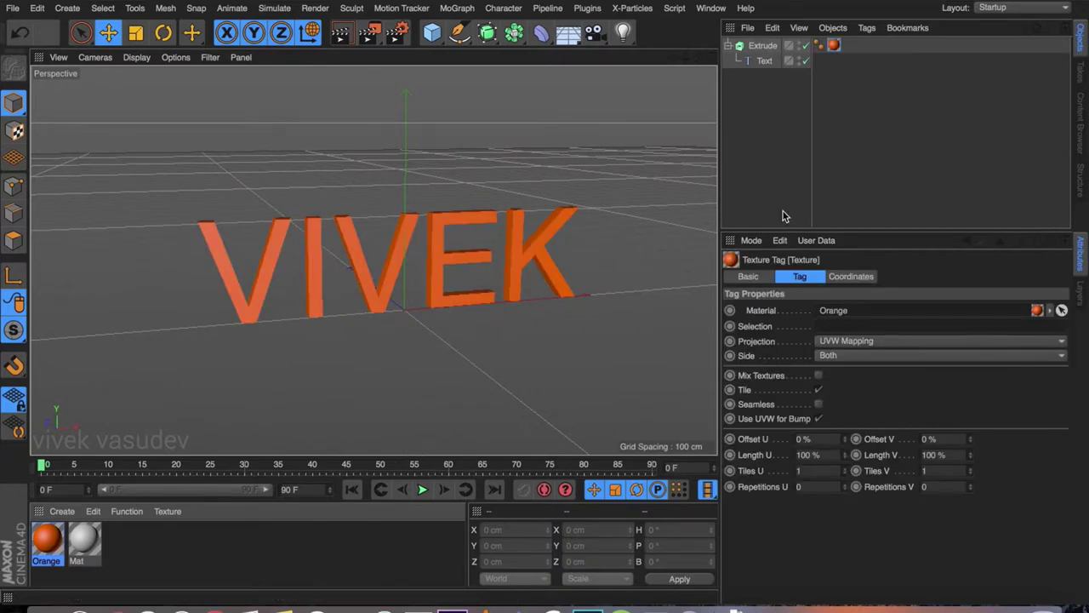
Step: Try the Mat material on the Extrude object, then undo back to Orange
drag(88, 553, 316, 311)
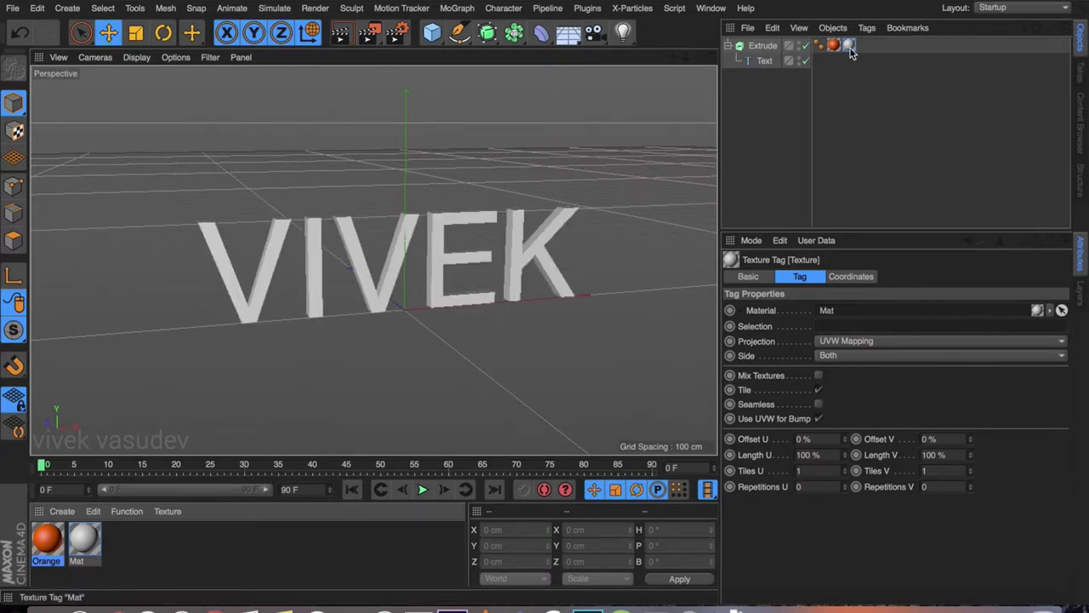
key(ctrl+z)
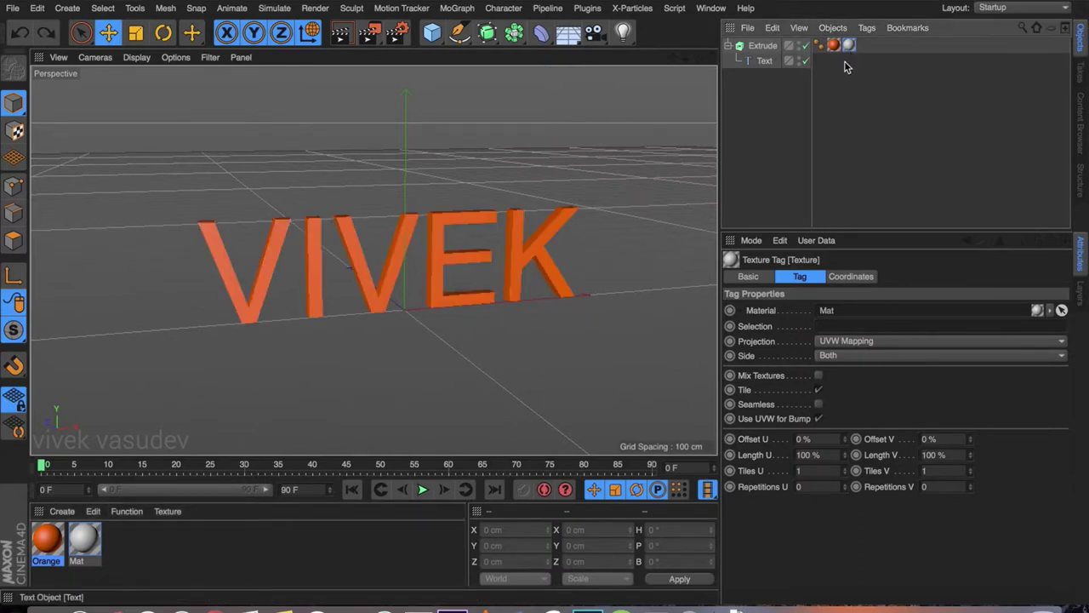
drag(94, 543, 836, 49)
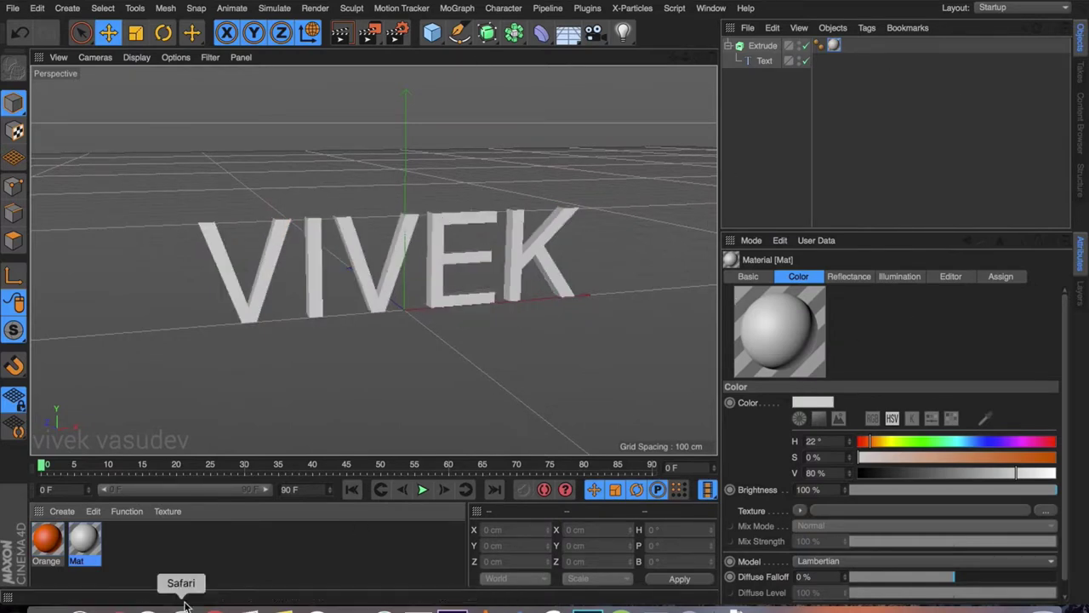
key(super+z)
alt+drag(396, 304, 474, 338)
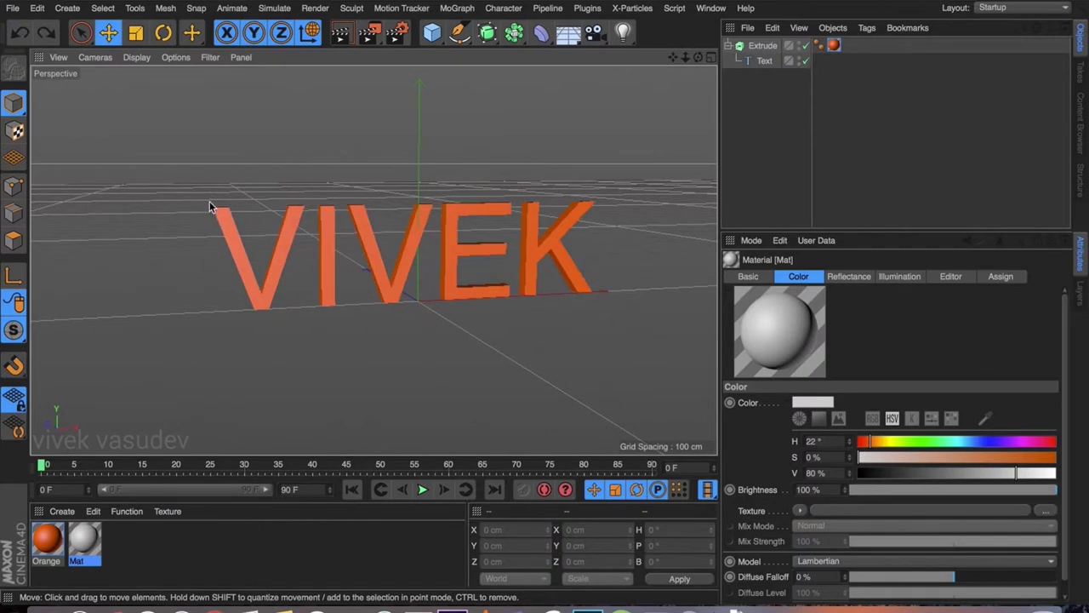
middle_click(532, 295)
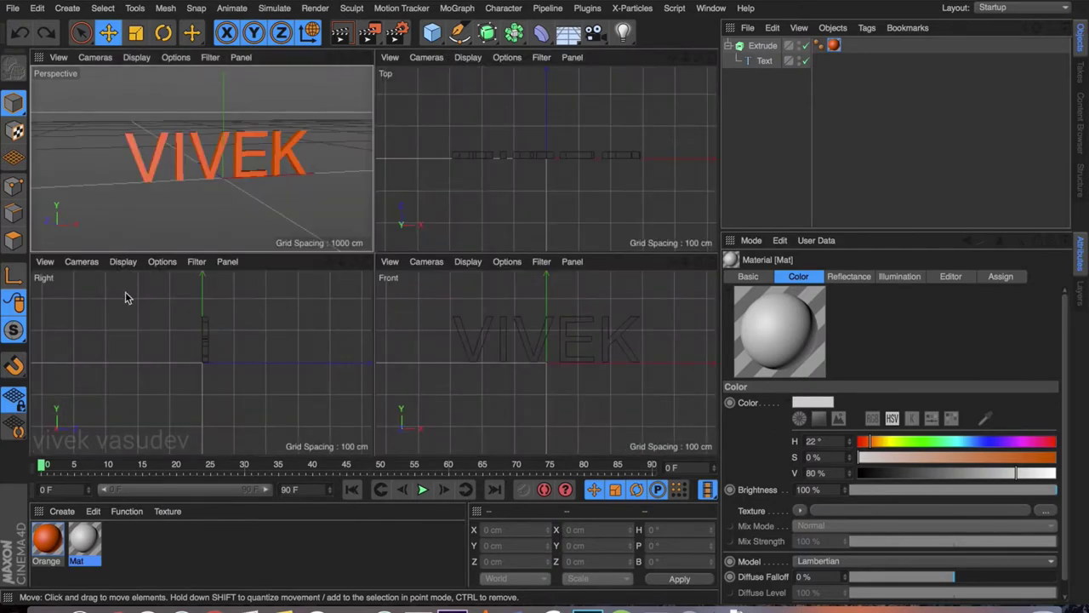
middle_click(239, 217)
alt+drag(243, 218, 364, 172)
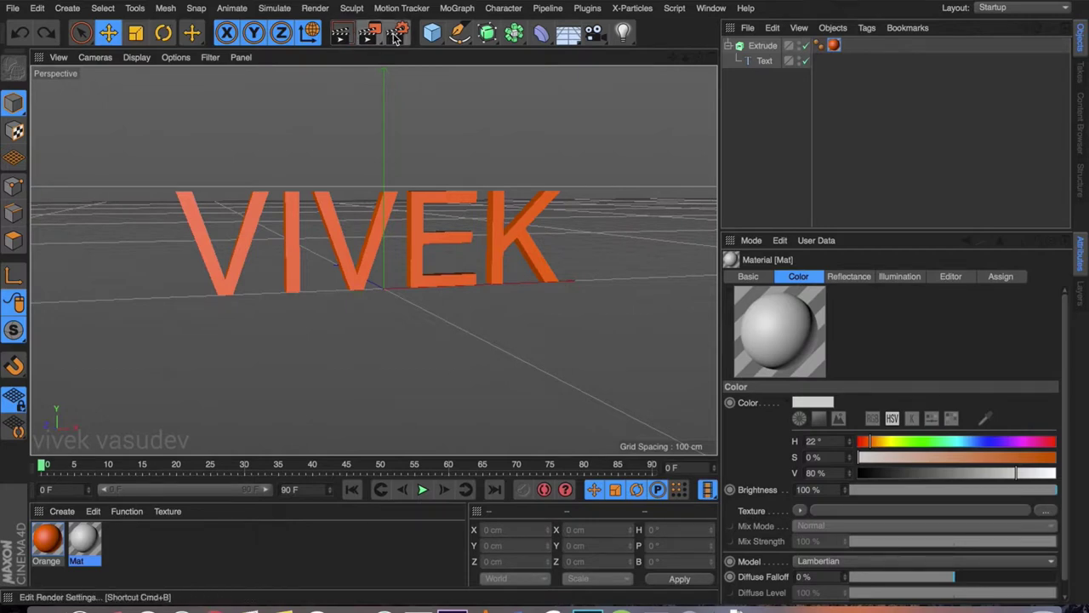
click(345, 37)
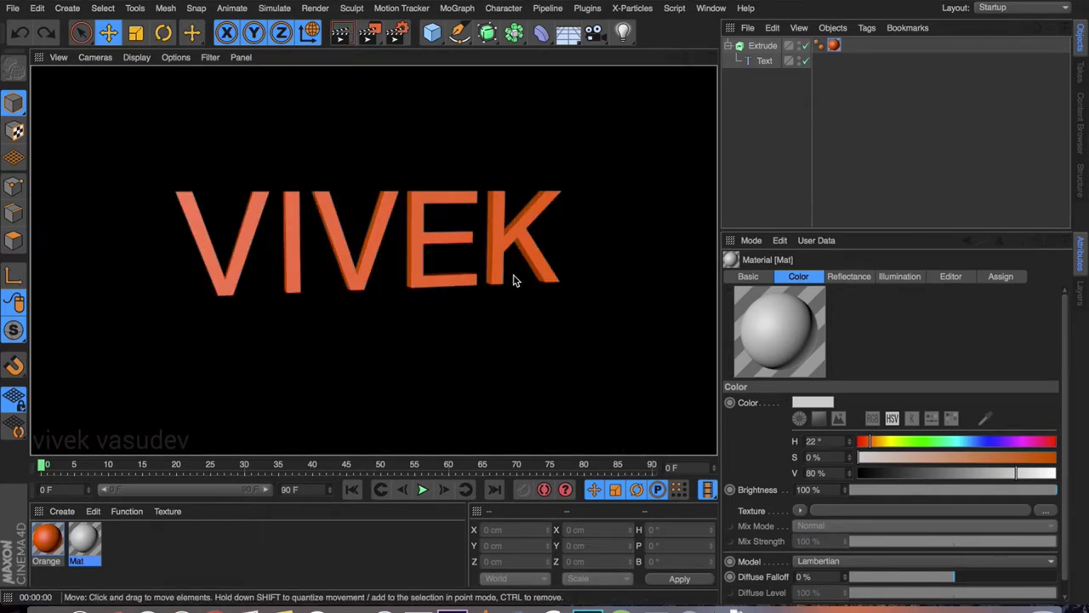
click(344, 34)
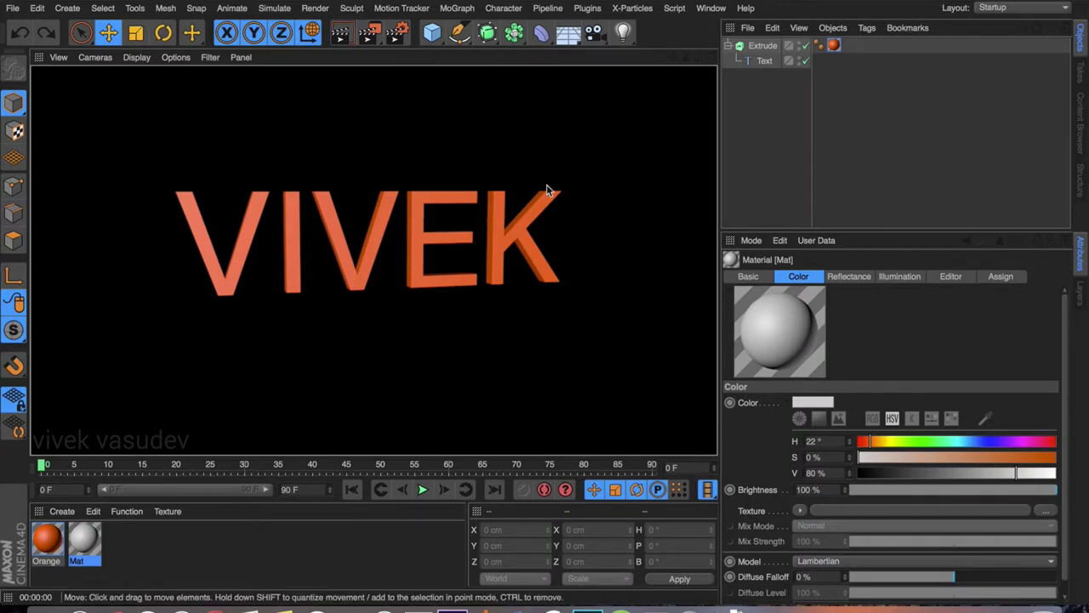
alt+drag(548, 163, 464, 339)
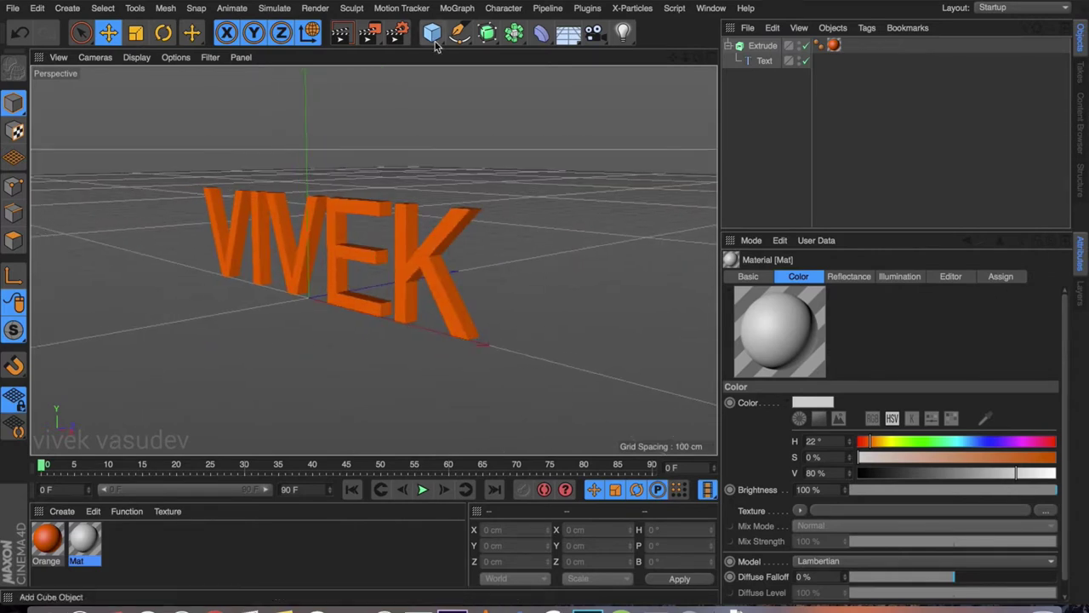
click(340, 32)
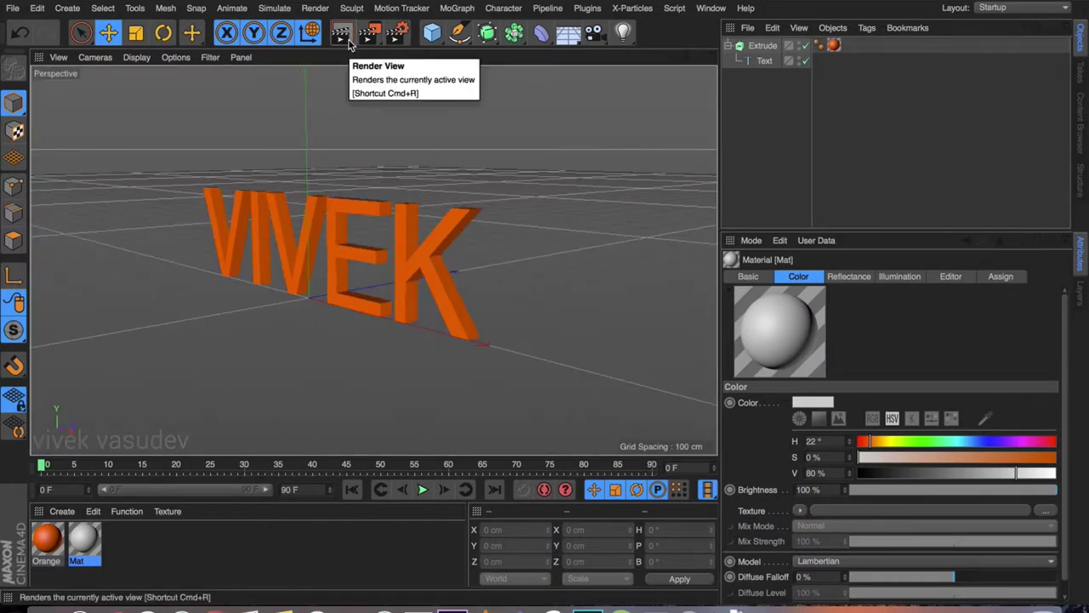
mouse_move(355, 229)
alt+mouse_down()
mouse_move(360, 247)
mouse_move(341, 87)
alt+mouse_up()
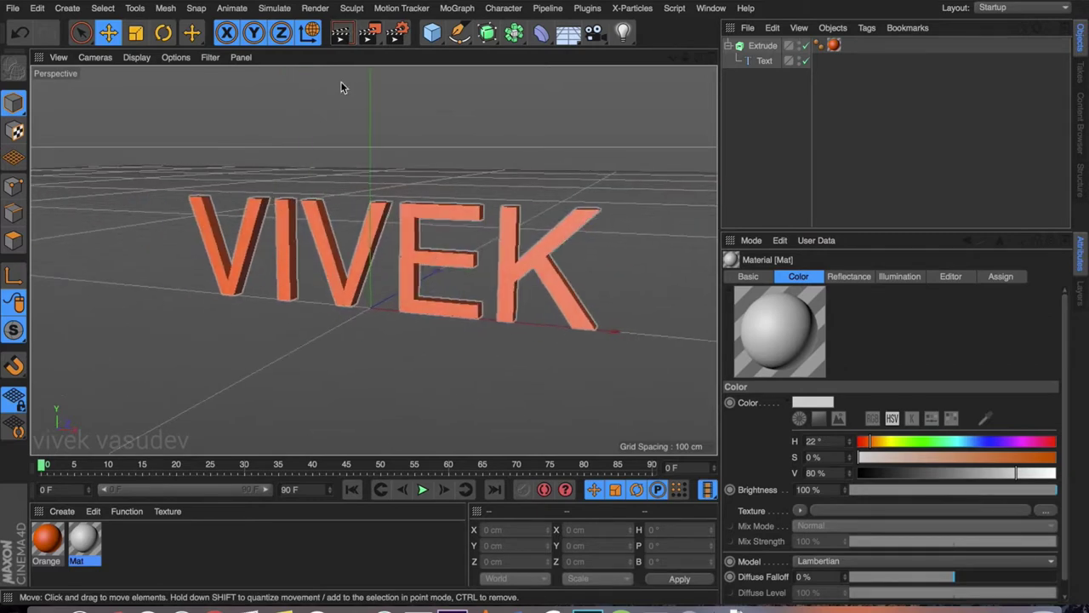
click(368, 37)
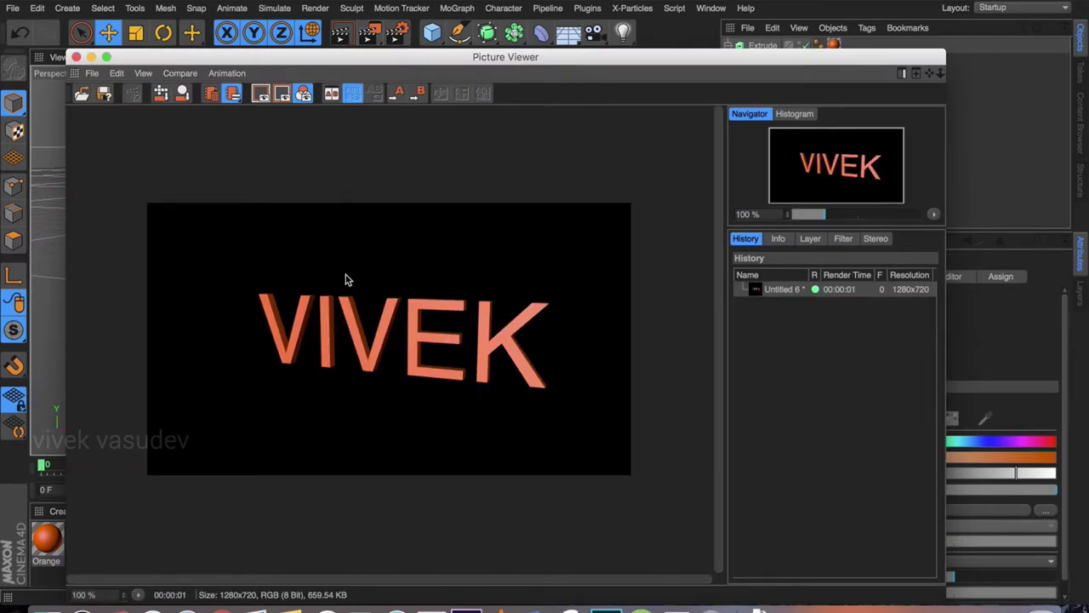
click(76, 56)
alt+drag(400, 316, 272, 204)
alt+drag(375, 100, 443, 300)
click(368, 32)
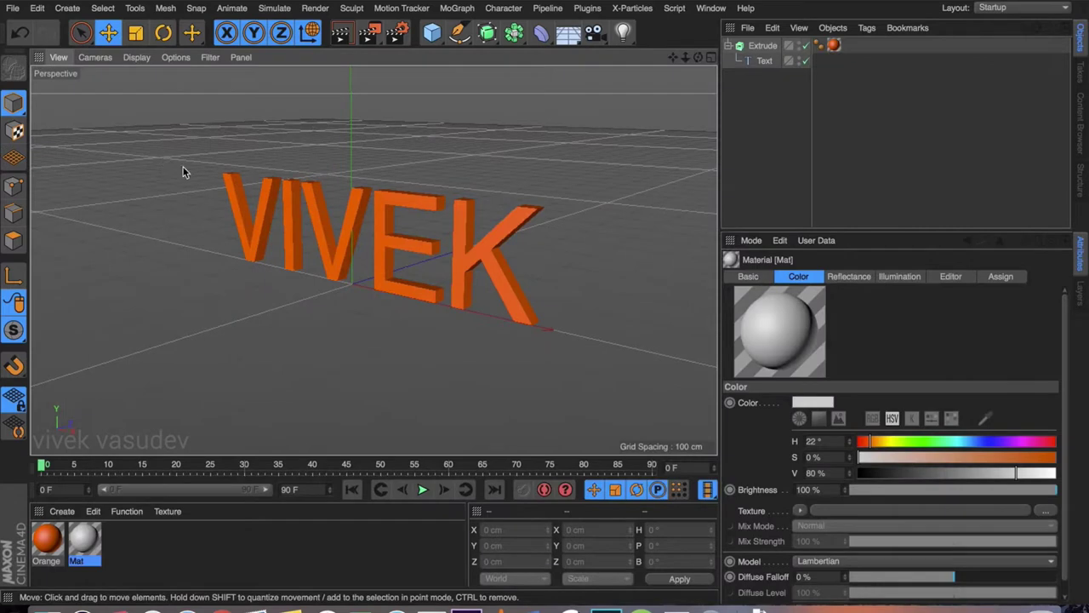
click(76, 57)
alt+drag(372, 210, 395, 119)
key(shift+r)
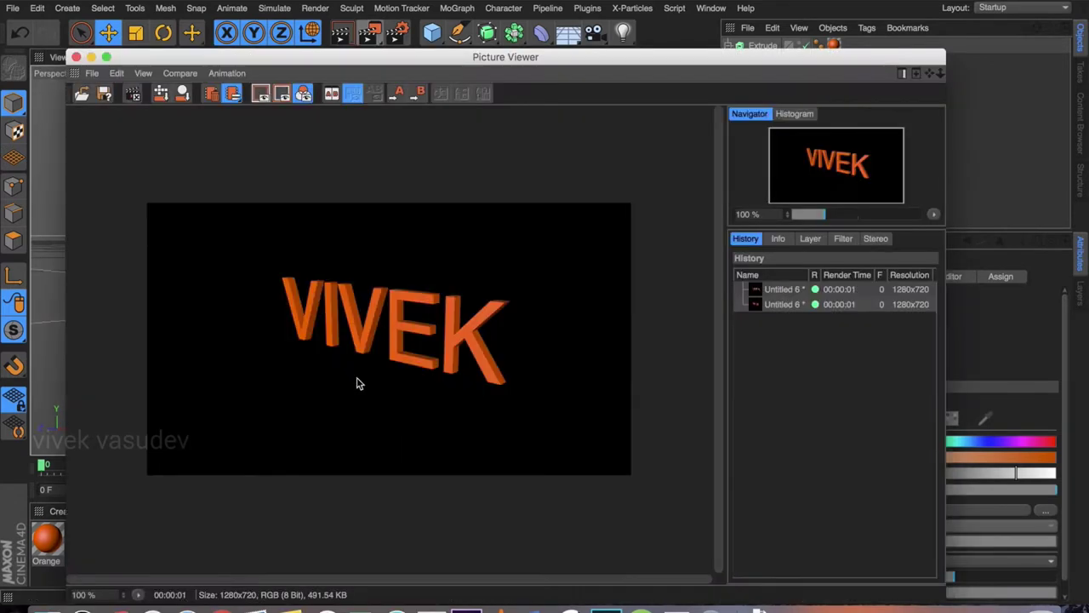
click(76, 57)
alt+drag(360, 295, 437, 297)
key(super+shift+z)
key(super+shift+z)
key(super+shift+z)
key(super+shift+y)
key(super+shift+y)
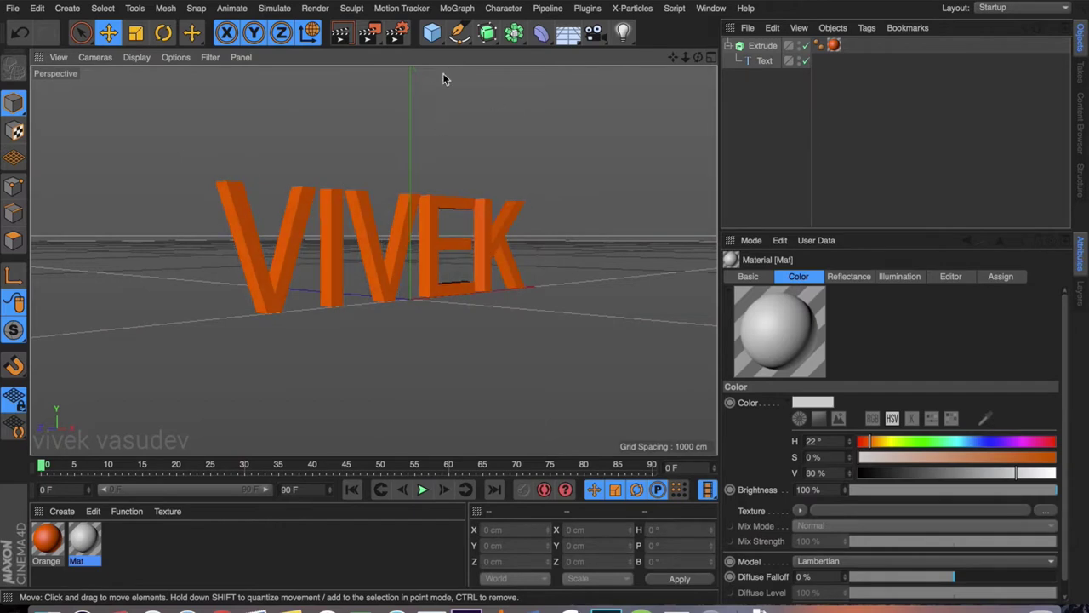
Step: In Render Settings Output, try 800 x 600, then apply the HDV/HDTV 720 25 preset
click(394, 39)
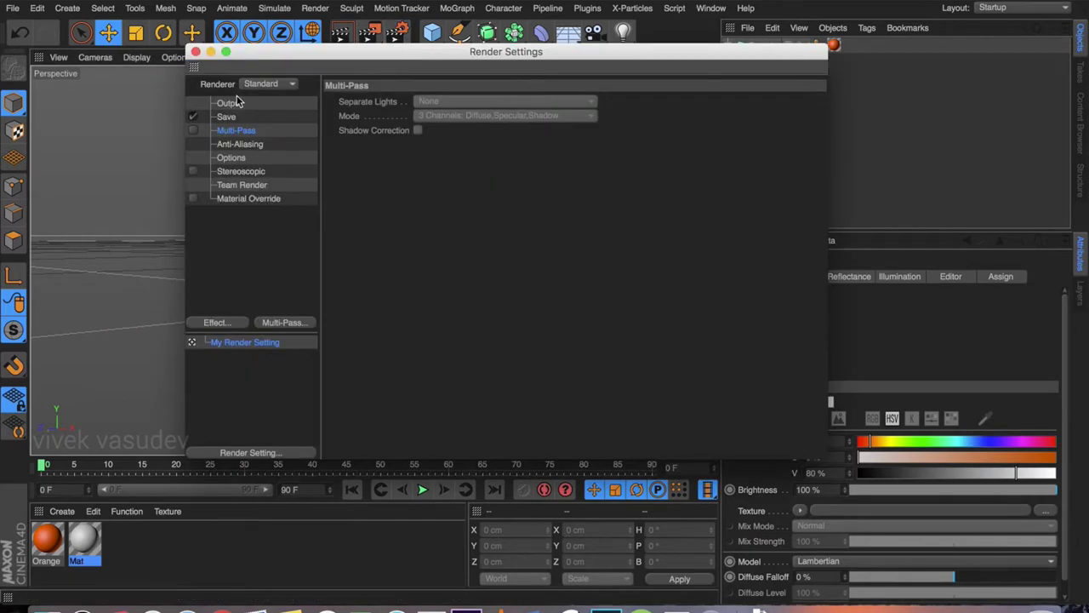
click(228, 104)
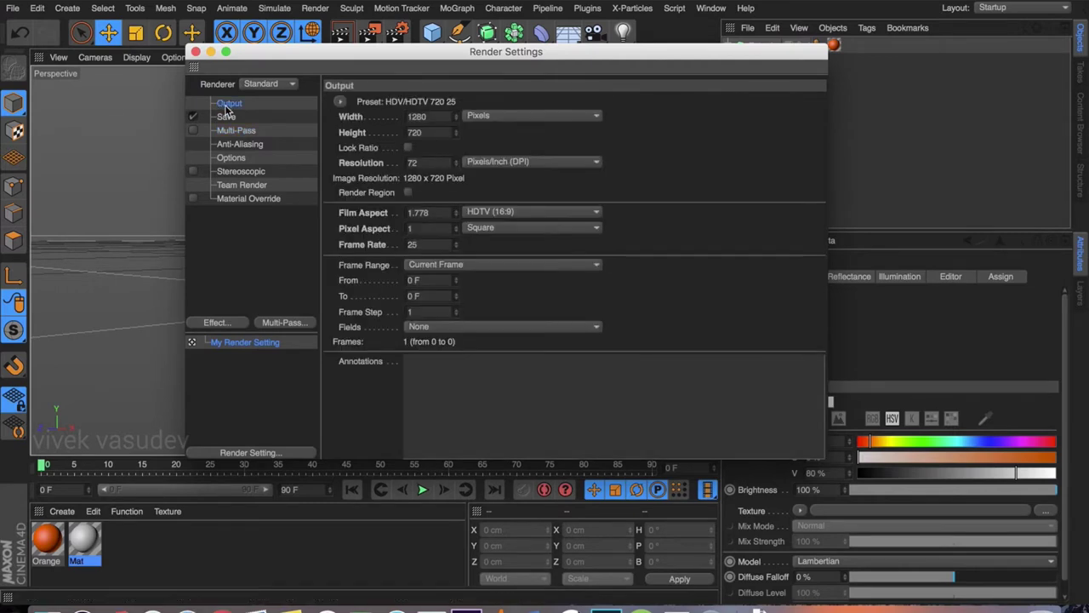
click(340, 102)
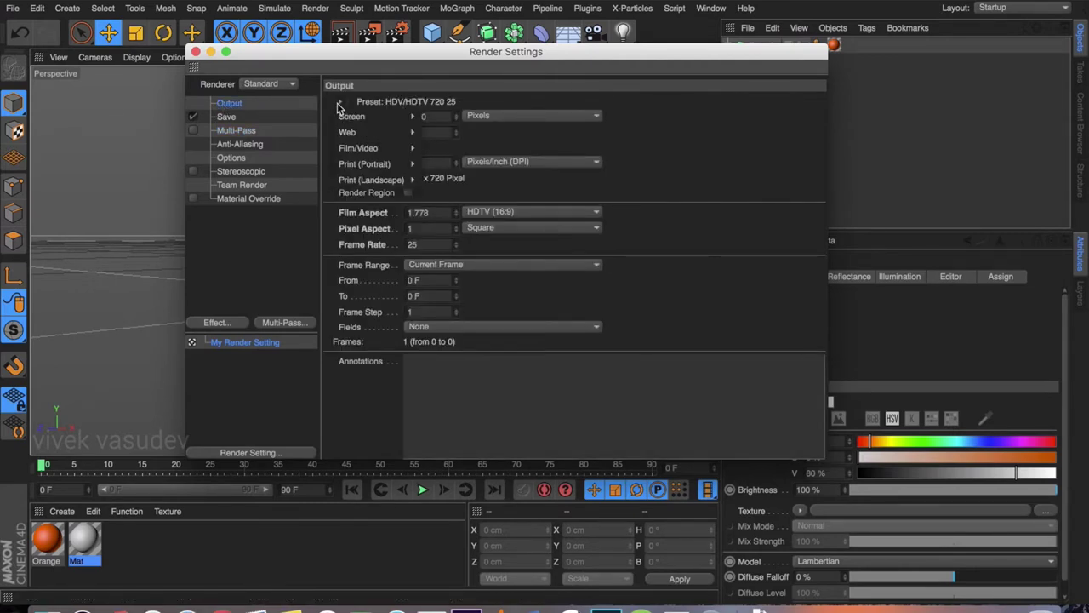
mouse_move(354, 132)
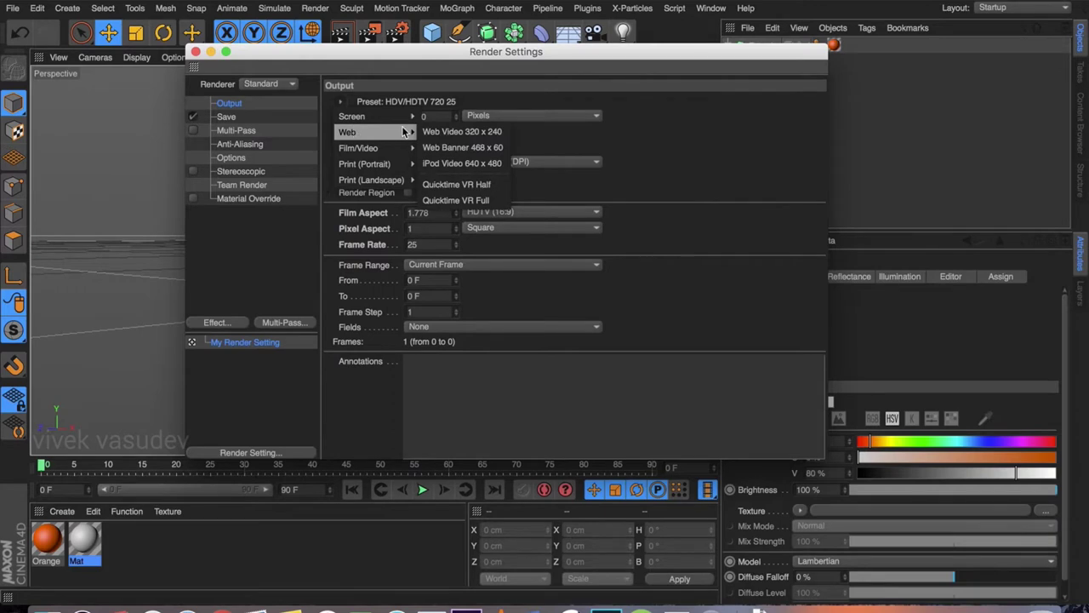
click(456, 178)
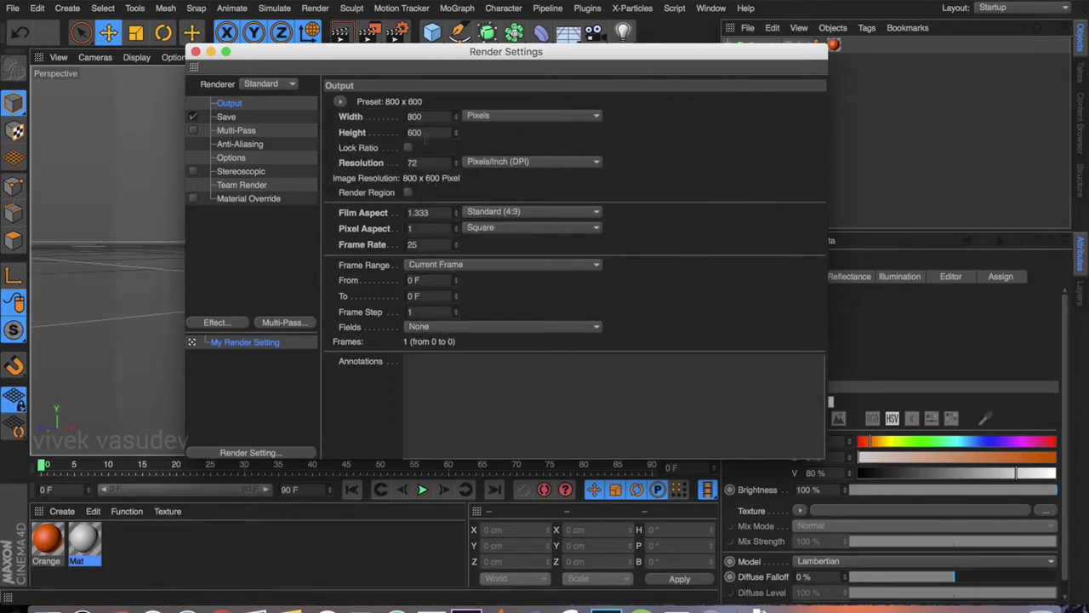
click(347, 102)
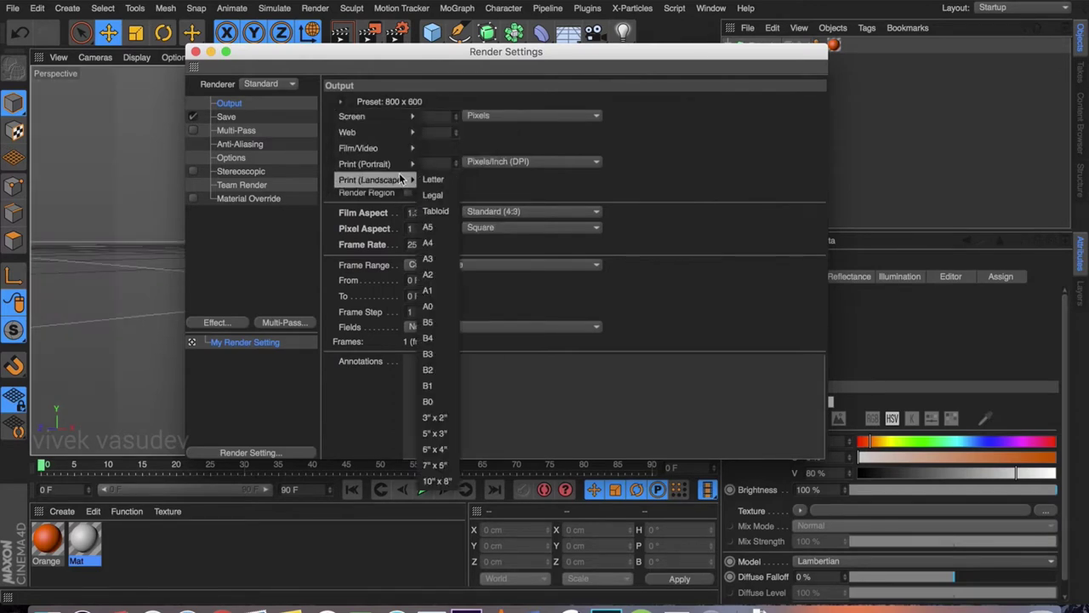
mouse_move(359, 148)
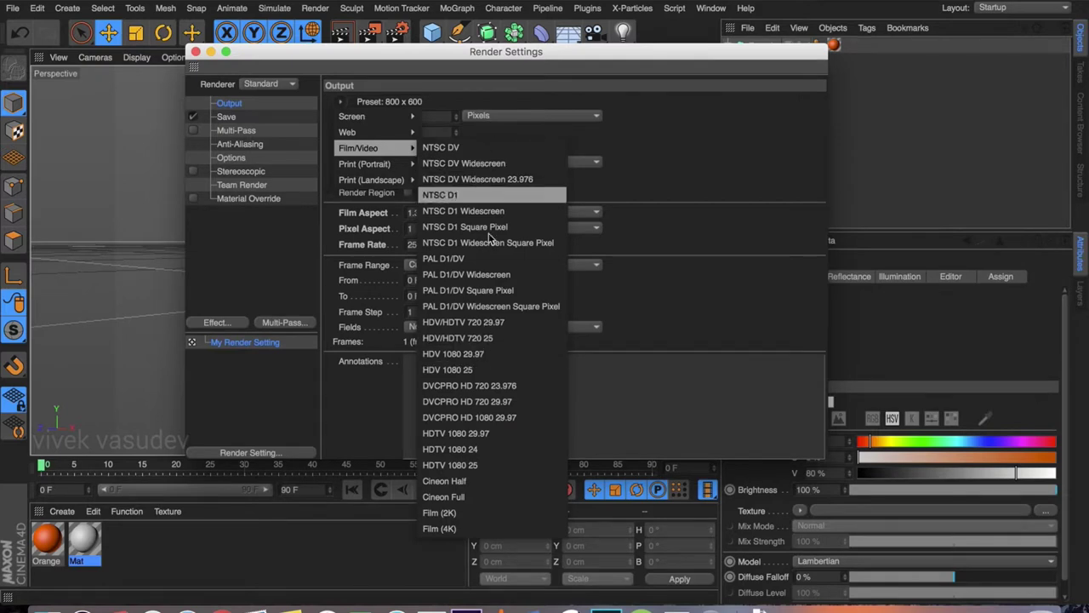
click(481, 339)
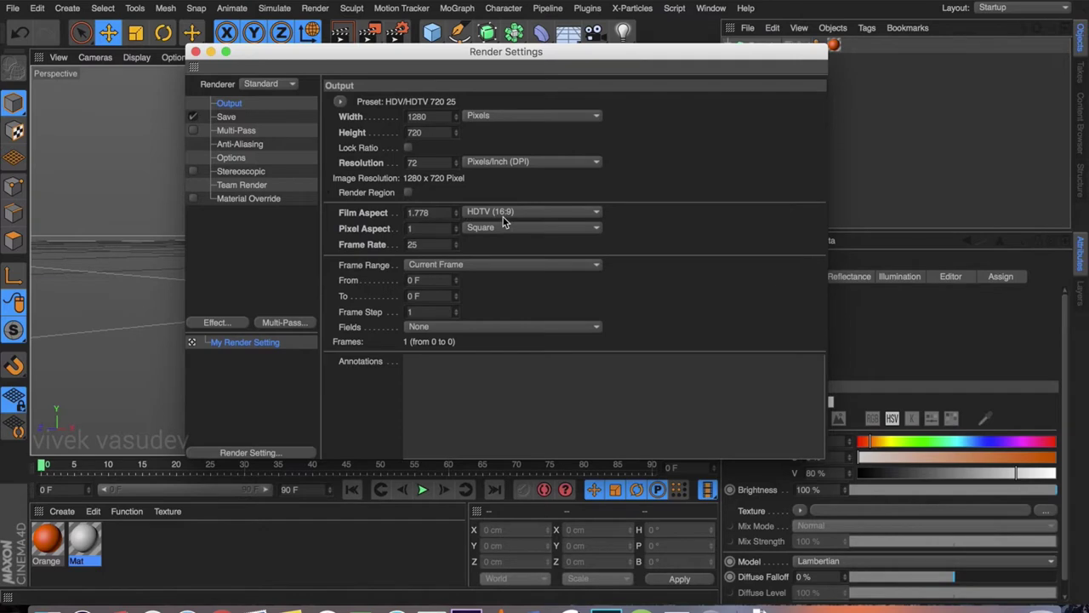
Step: Set Frame Range to Current Frame, review the Save page, and close Render Settings
click(445, 265)
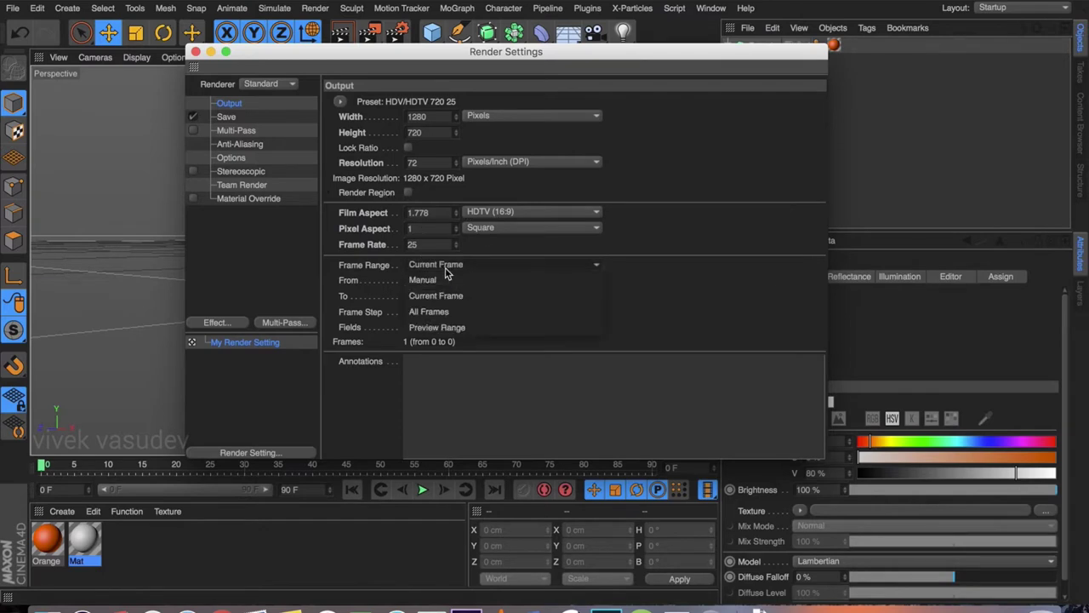
click(434, 312)
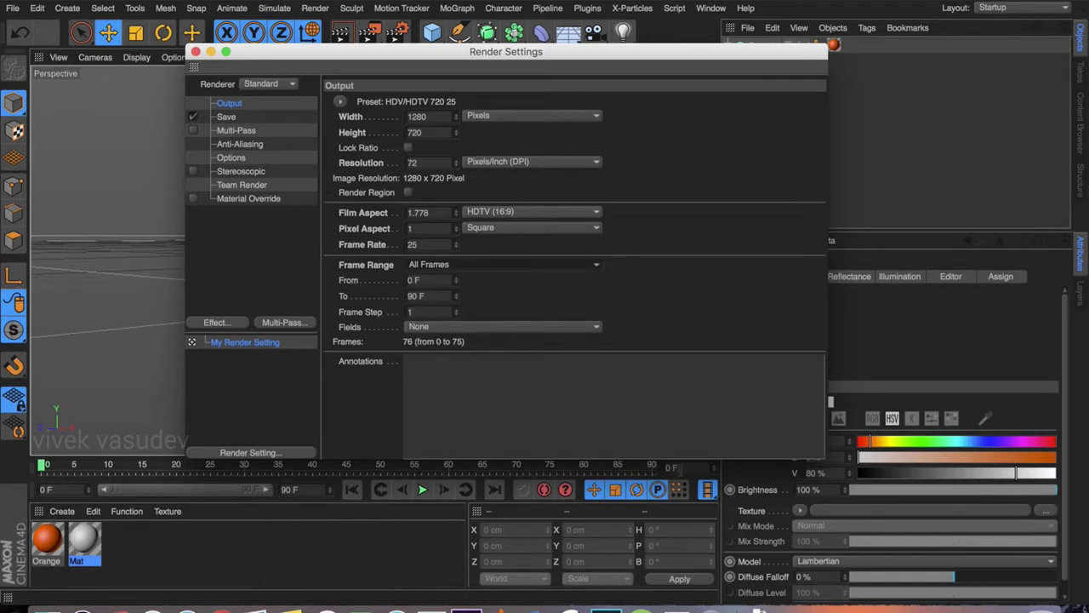
click(461, 267)
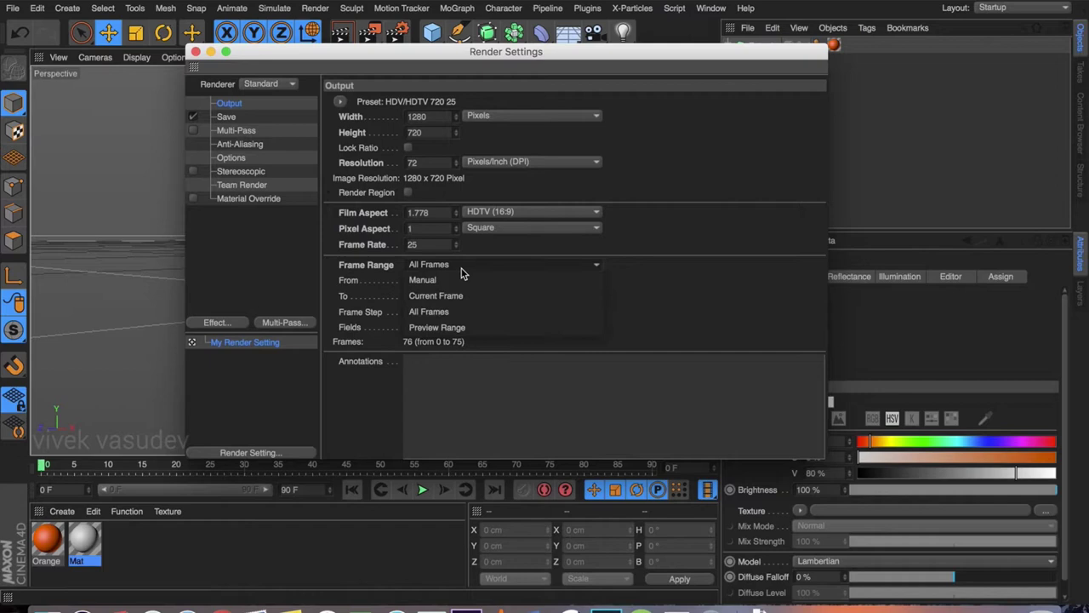
click(466, 295)
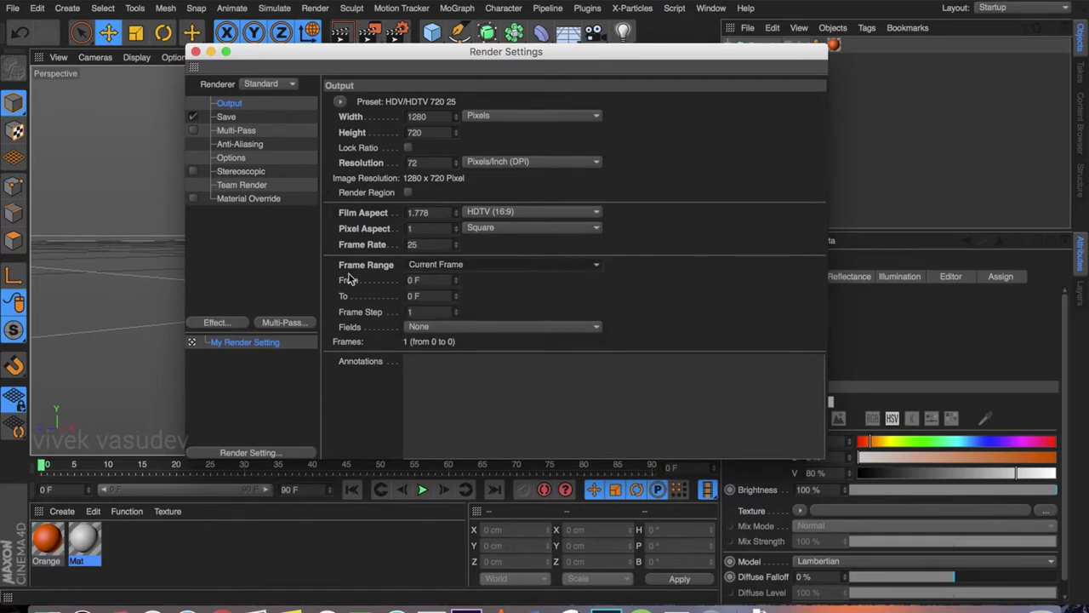
click(226, 118)
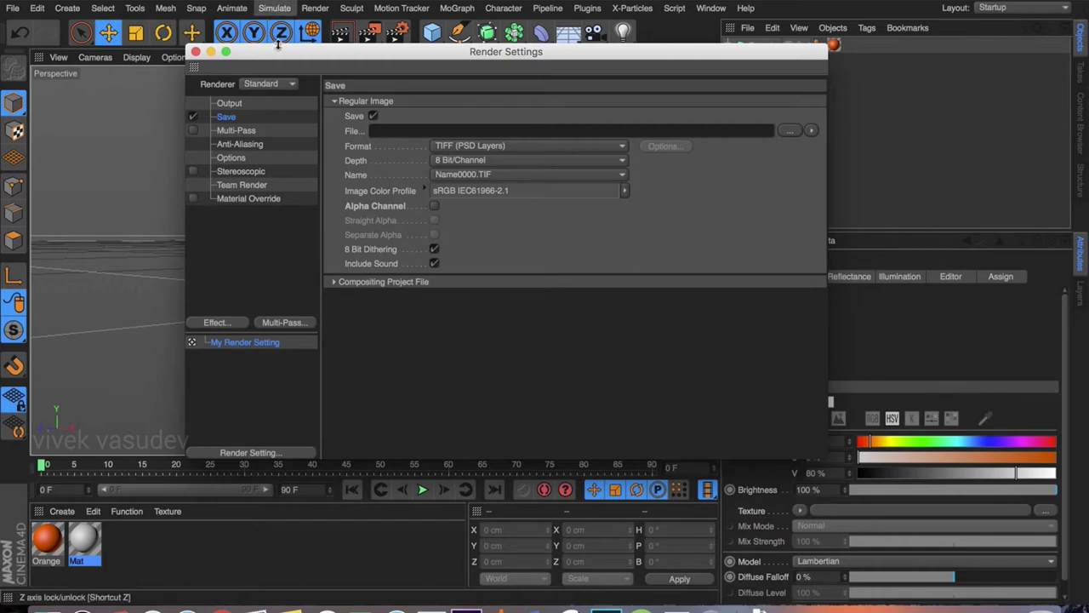
drag(291, 53, 261, 57)
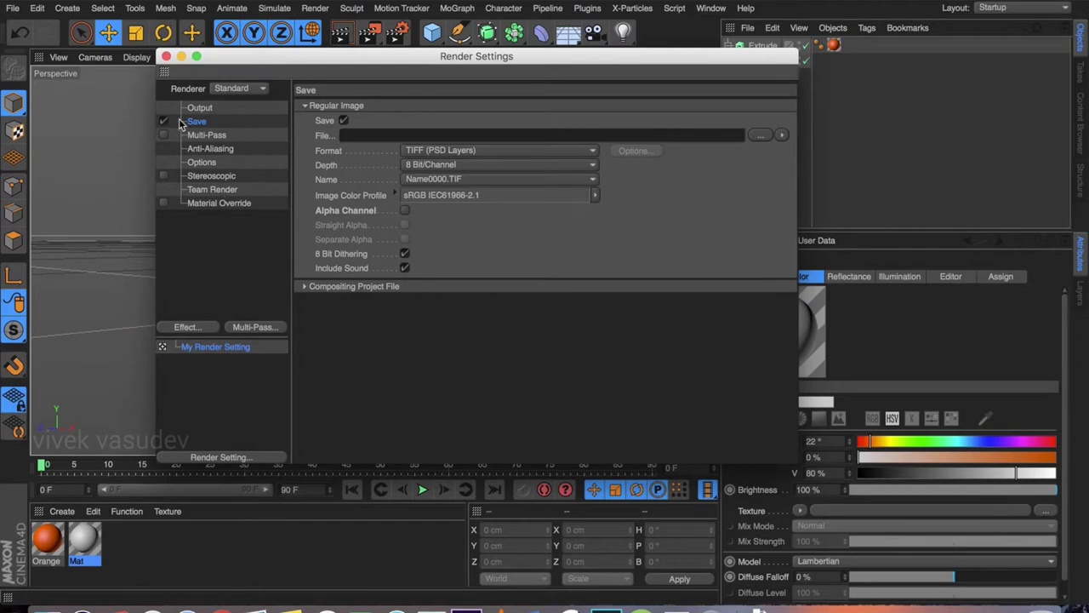
click(166, 56)
Step: Render the VIVEK text to the Picture Viewer at 1280×720, then close the viewer
alt+drag(438, 416, 399, 408)
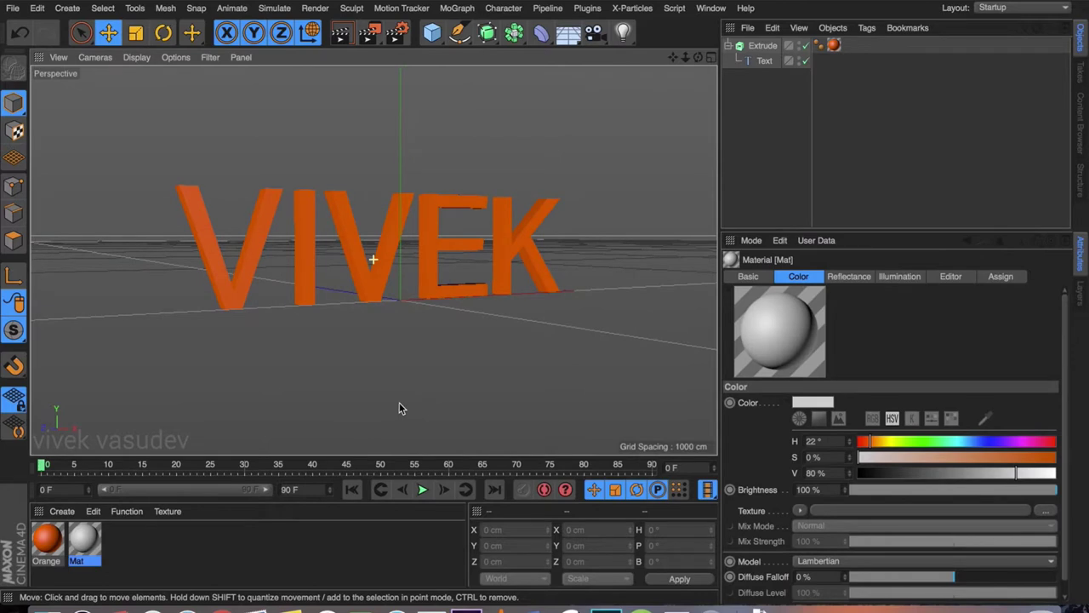
click(371, 32)
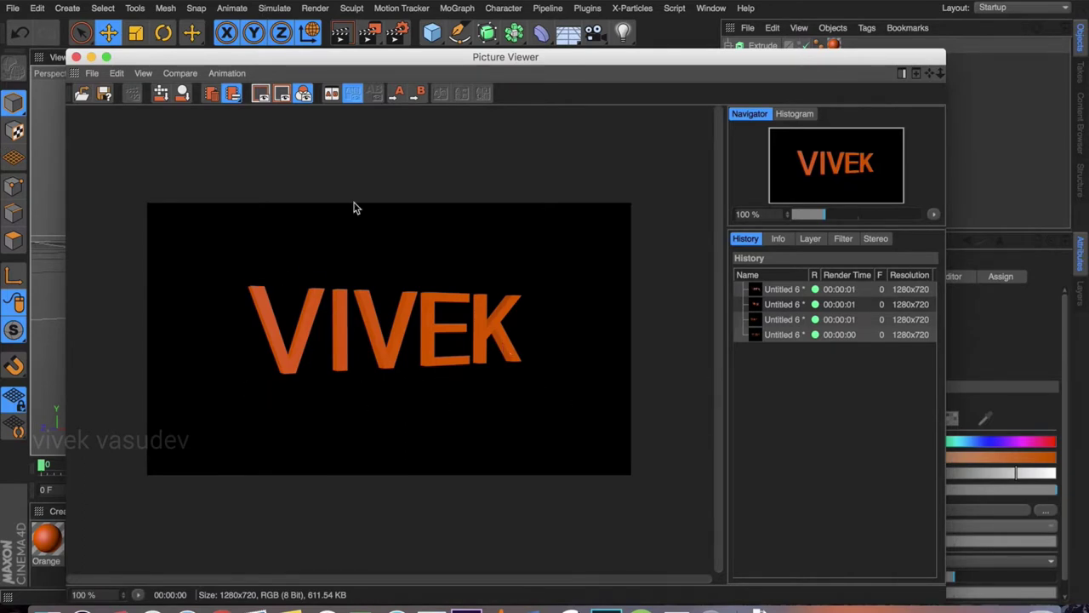
click(76, 56)
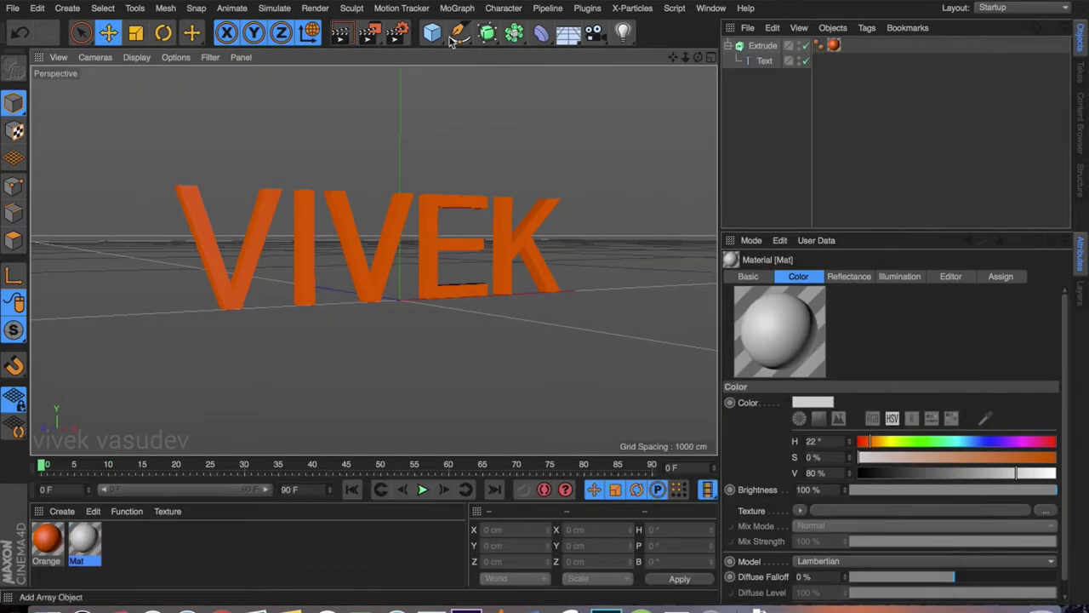
Step: Add a Plane and stretch it into a huge flat floor (3159.56 × 39911.797 cm)
click(432, 32)
click(572, 80)
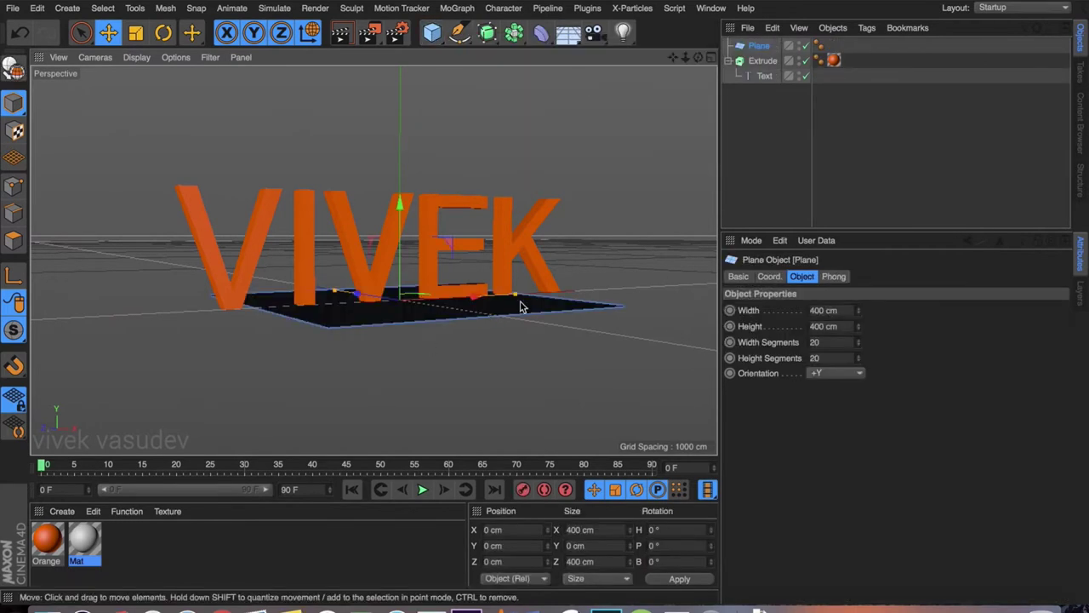
drag(517, 299, 502, 374)
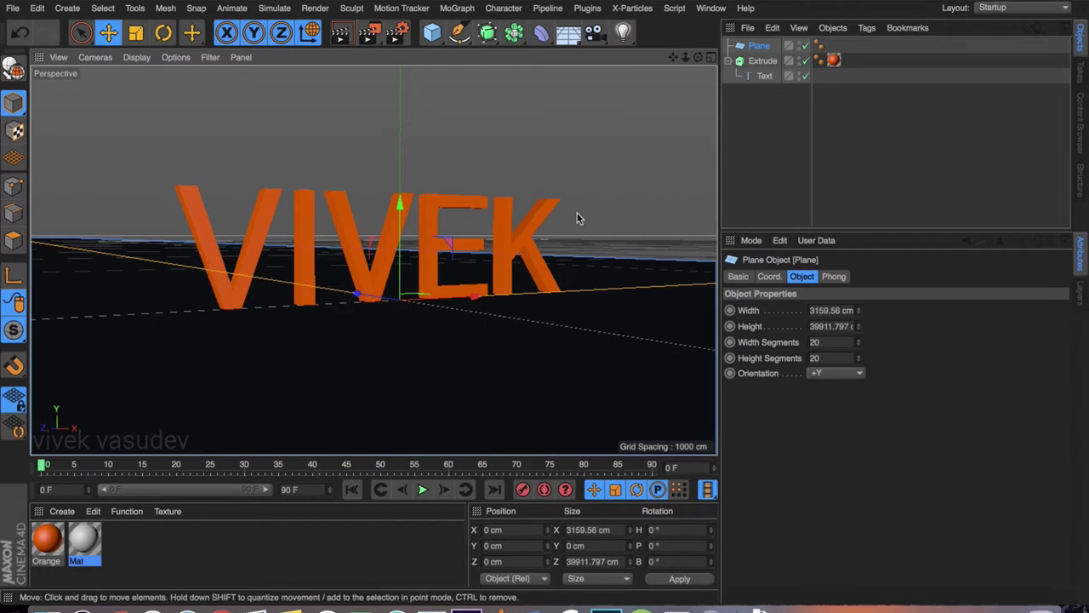
Step: Apply the Mat material to the plane and check it in Render View
click(340, 33)
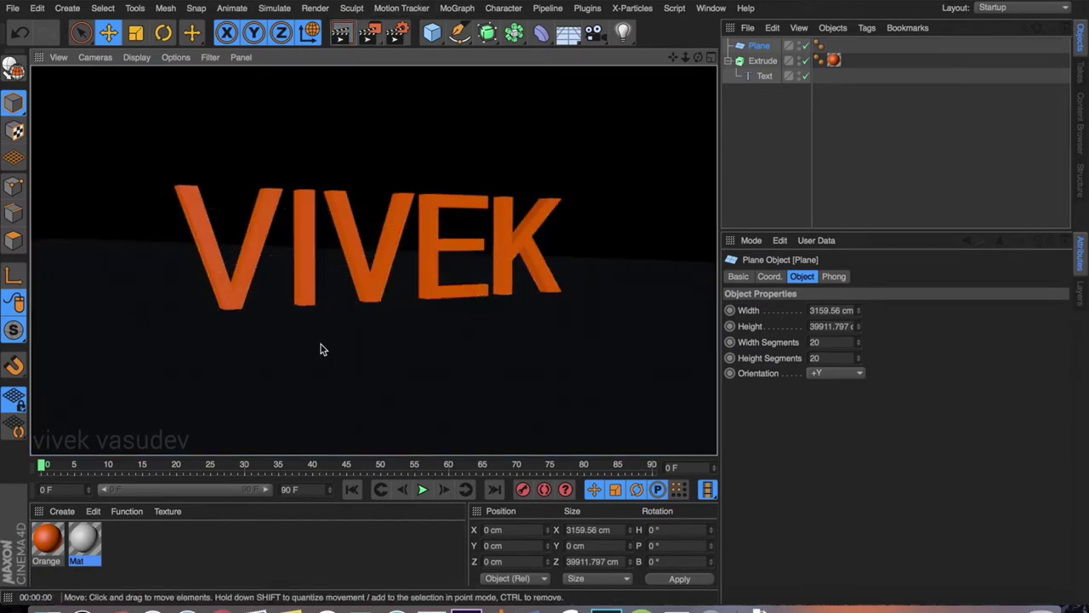
drag(90, 537, 766, 47)
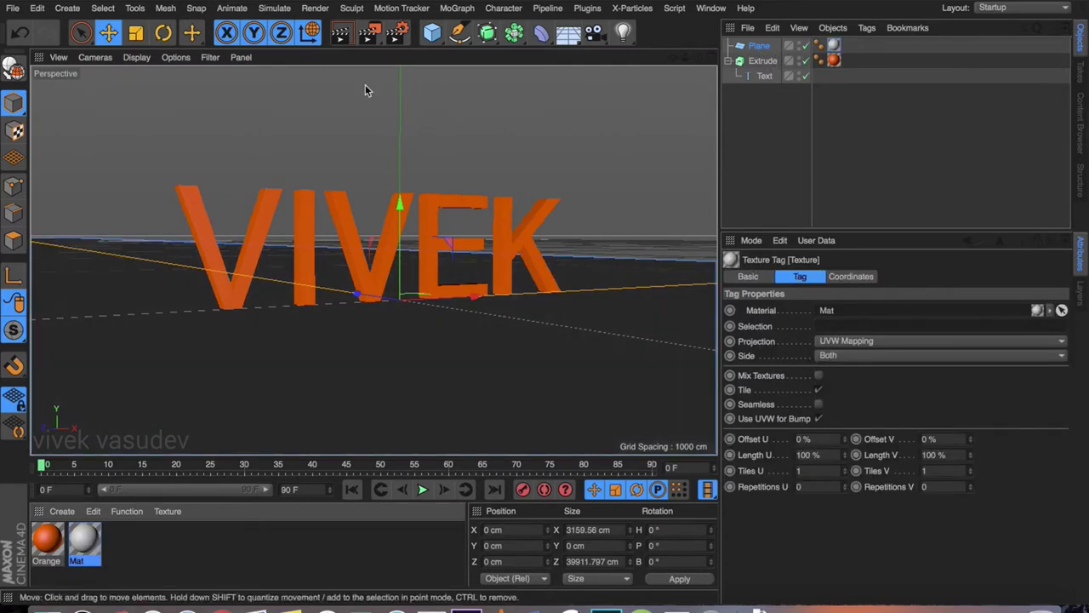
click(341, 33)
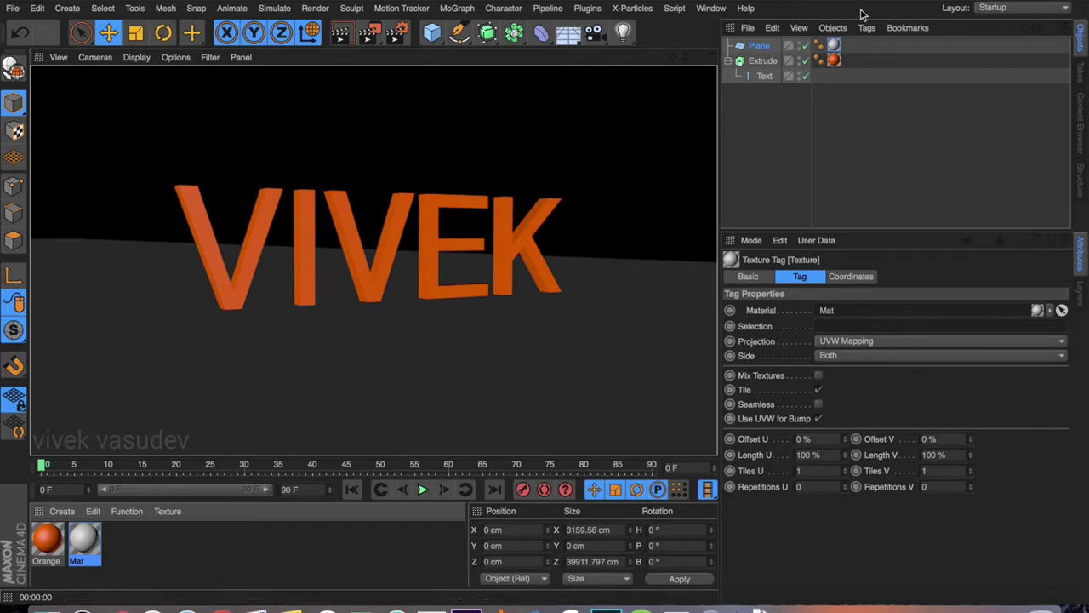
click(761, 47)
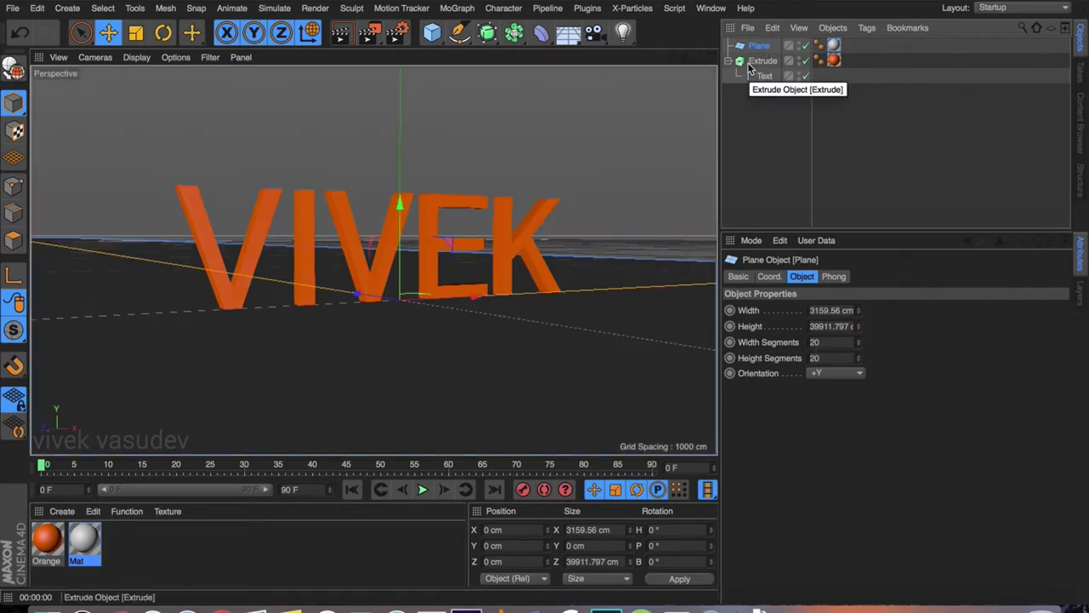
Step: Replace the Plane with an infinite Floor object and preview it in Render View
key(Delete)
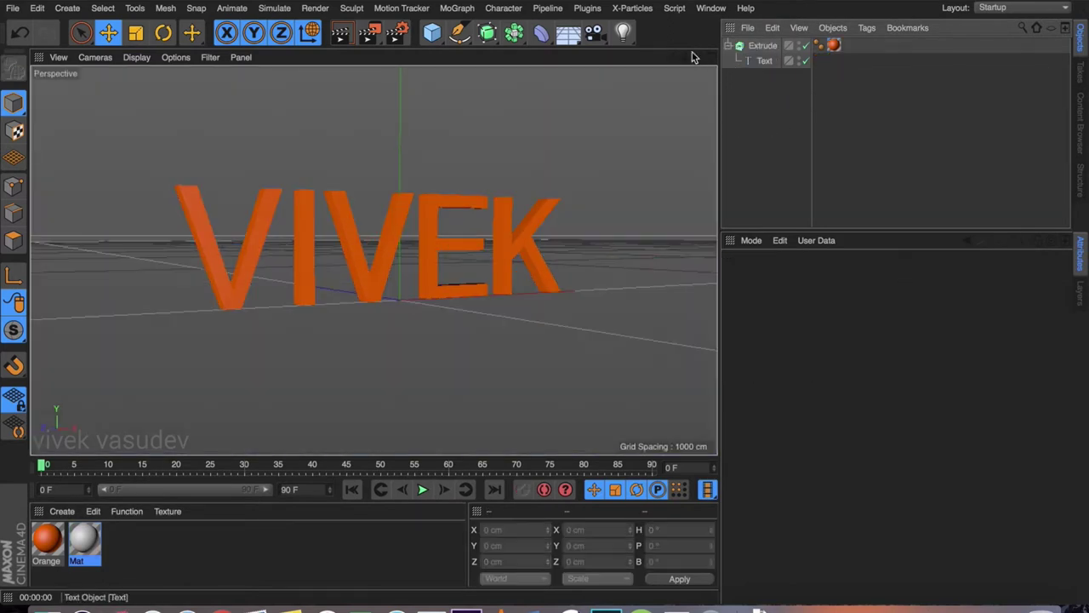
click(572, 36)
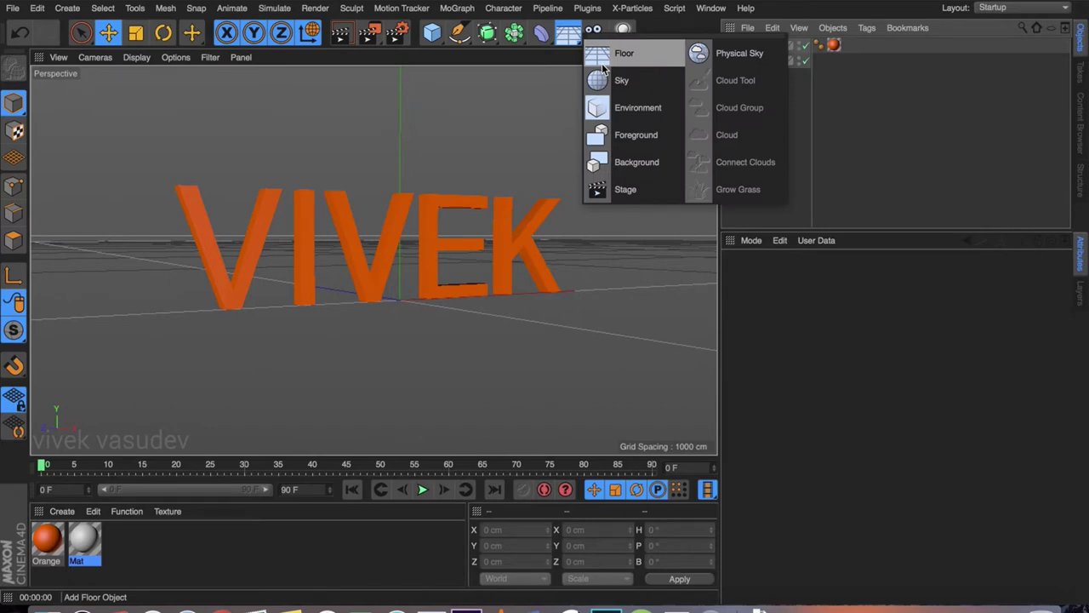
click(602, 60)
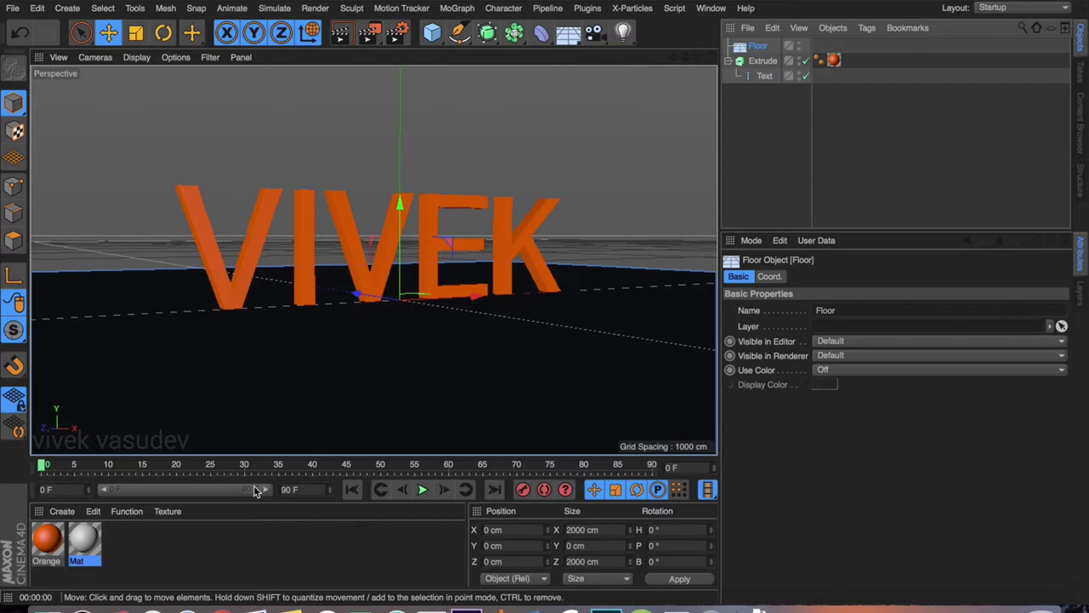
click(340, 32)
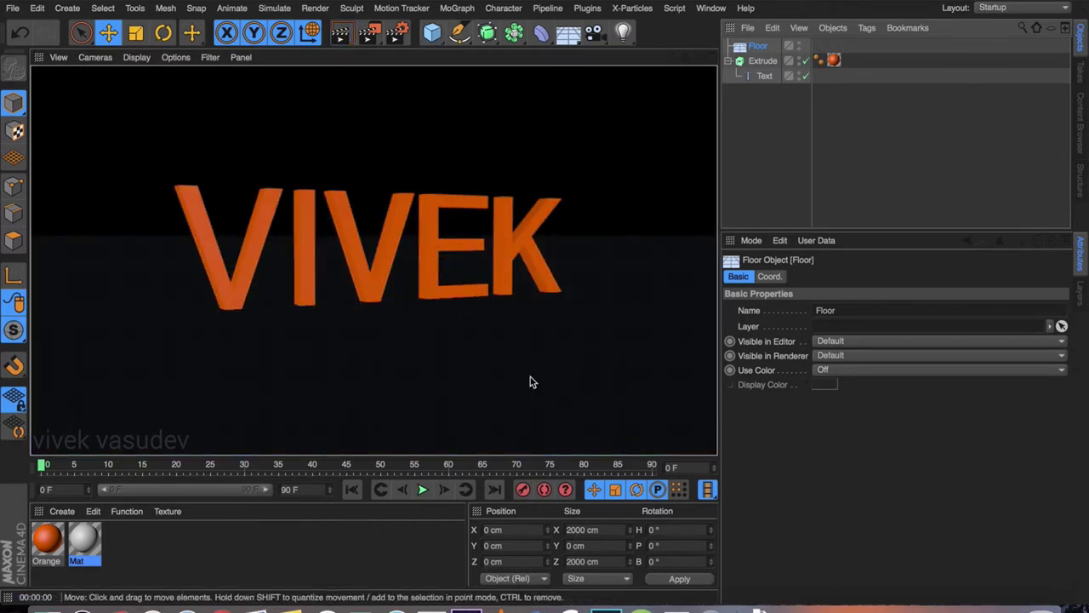
Step: Recolour Mat light blue (H 205°, S 58%, V 96%) and apply it to the Floor
click(83, 549)
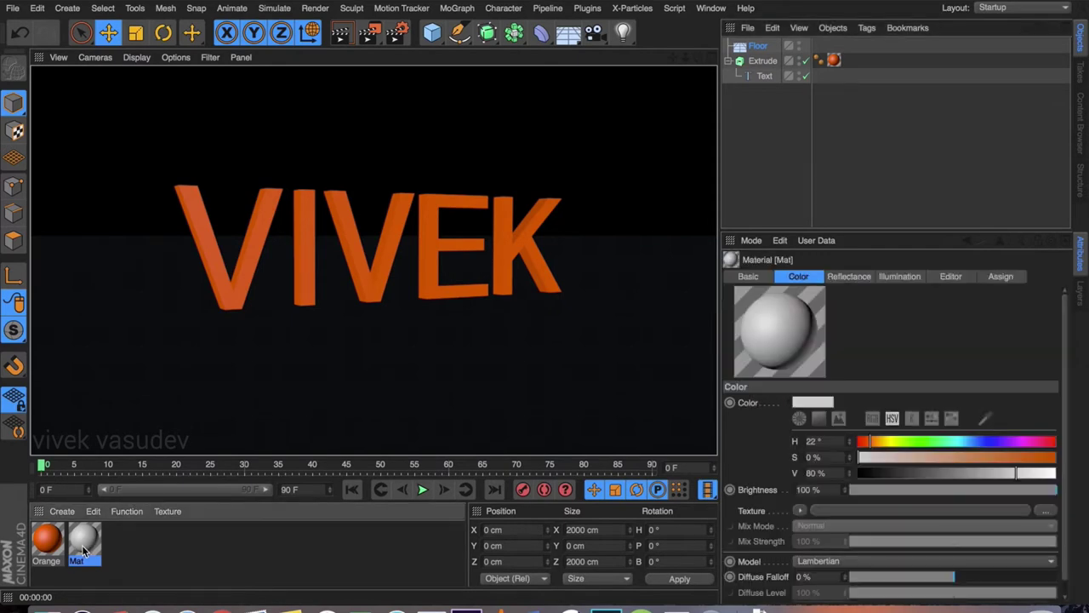
click(805, 404)
drag(890, 438, 901, 439)
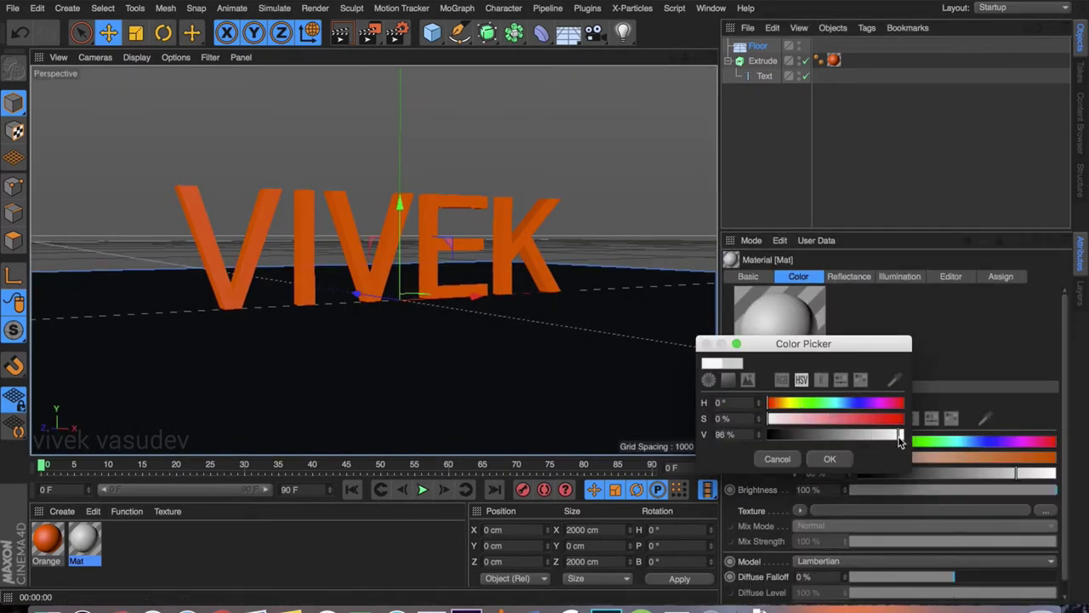
mouse_move(838, 404)
mouse_down()
mouse_move(860, 418)
mouse_move(848, 419)
mouse_up()
click(841, 458)
drag(871, 101, 759, 47)
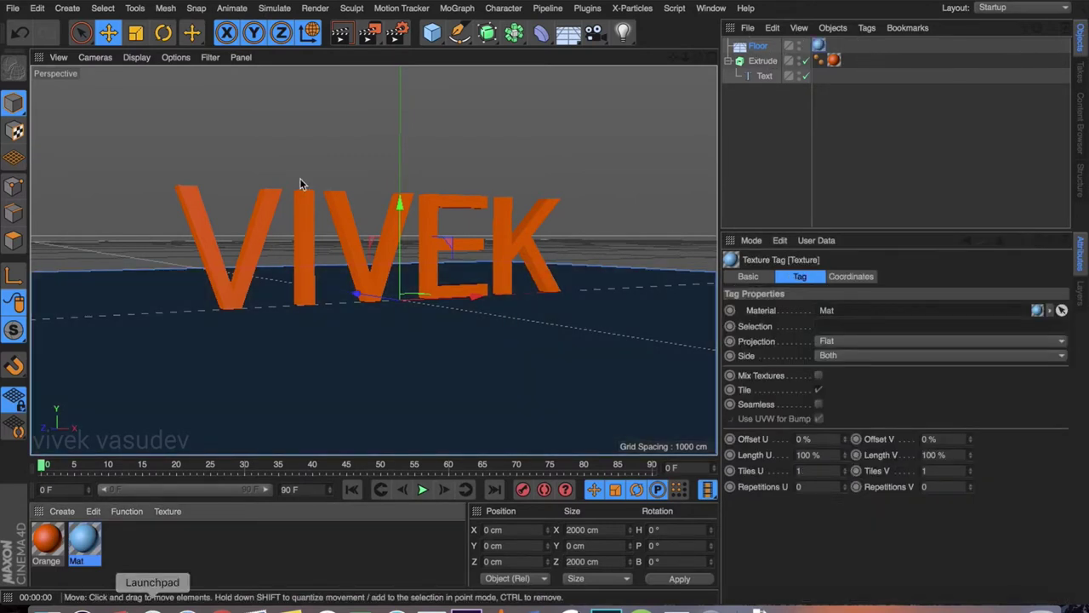
Step: Render the scene, orbit to a high downward view of VIVEK, and render again
click(379, 44)
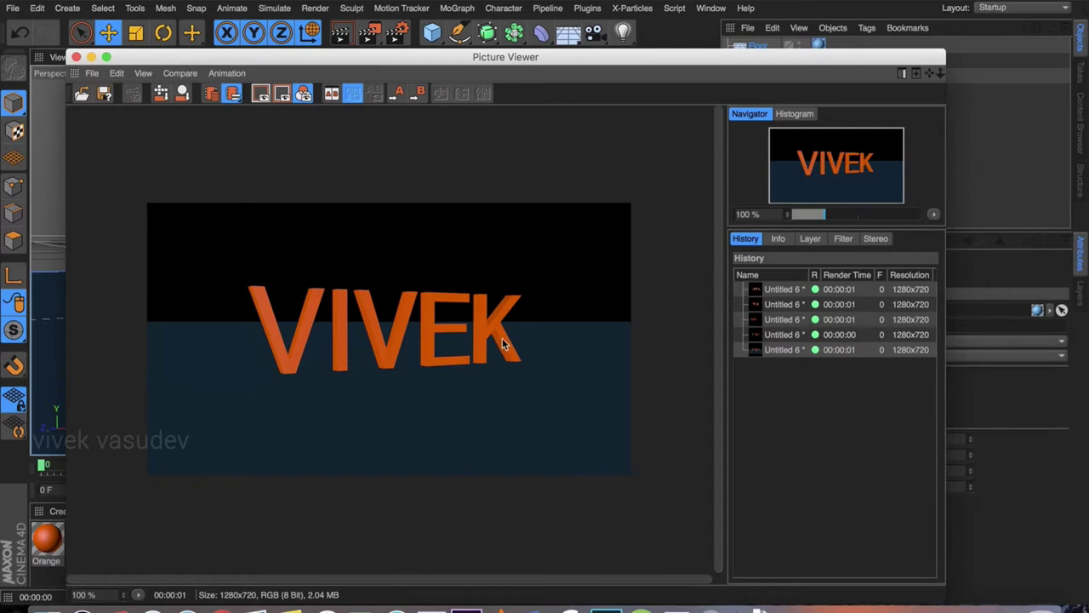
click(76, 57)
alt+drag(510, 257, 374, 367)
click(623, 31)
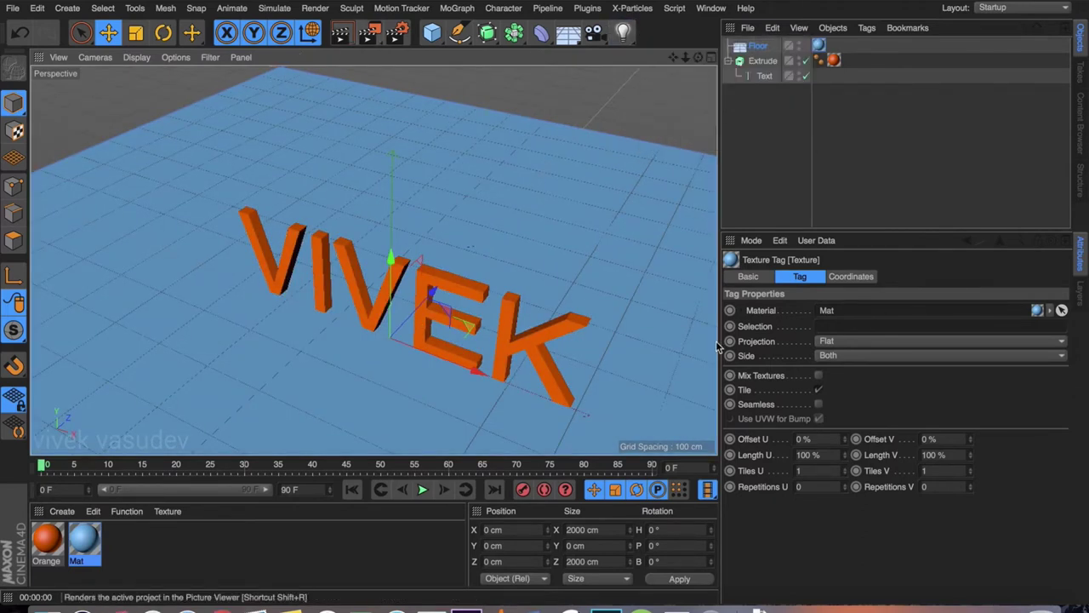
click(368, 32)
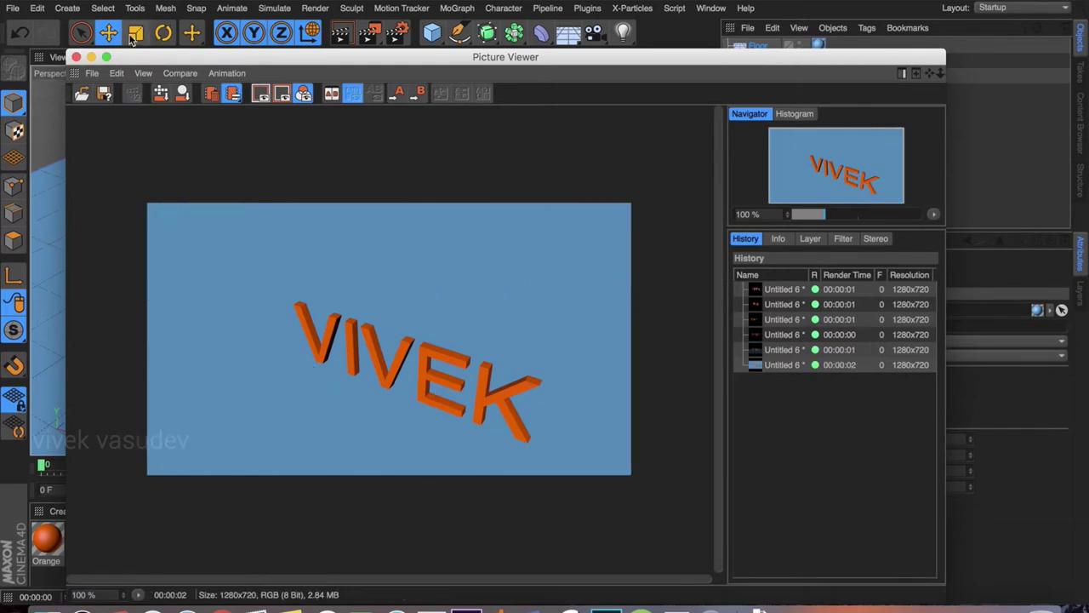
click(75, 57)
Step: Add a Light and place it raised at the lower left of the text
drag(623, 33, 656, 55)
drag(391, 255, 287, 245)
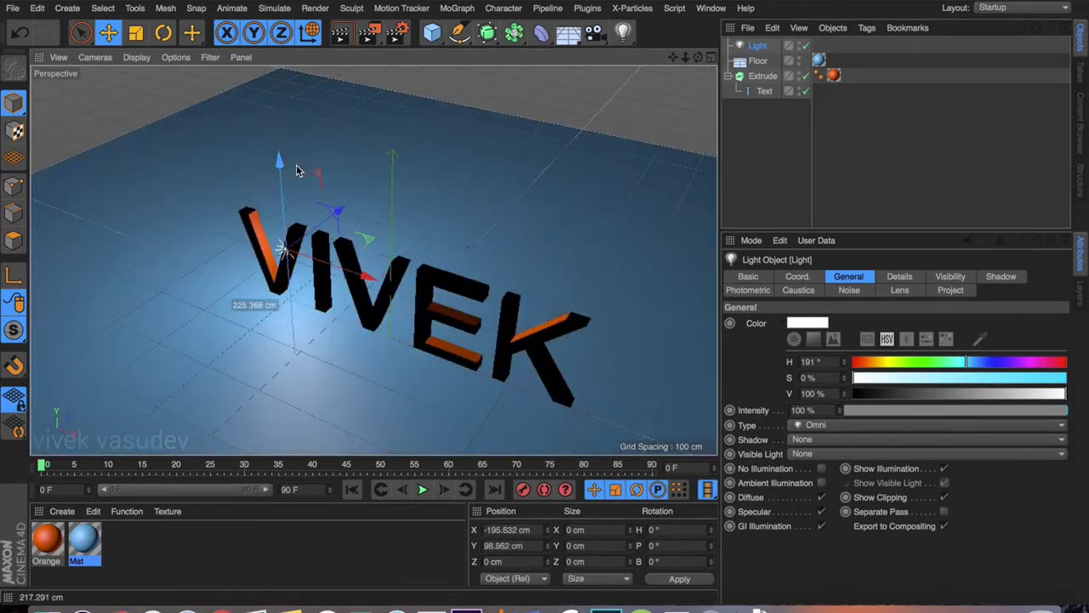
drag(381, 287, 380, 387)
alt+drag(384, 337, 259, 276)
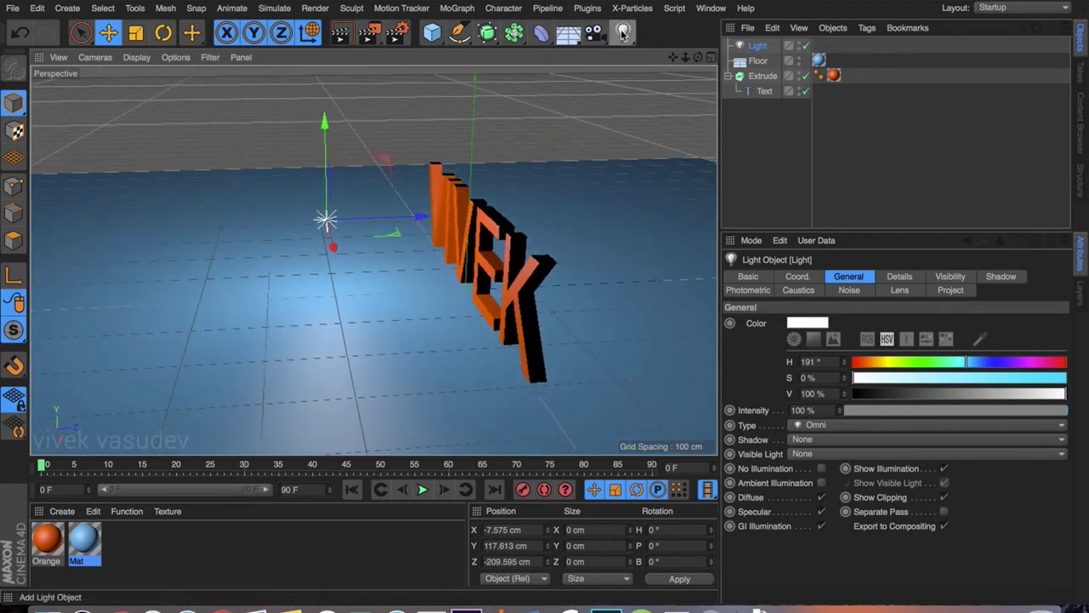
Step: Tint the light pale yellow (H 46°, S 27%) and give it soft shadow maps
click(808, 323)
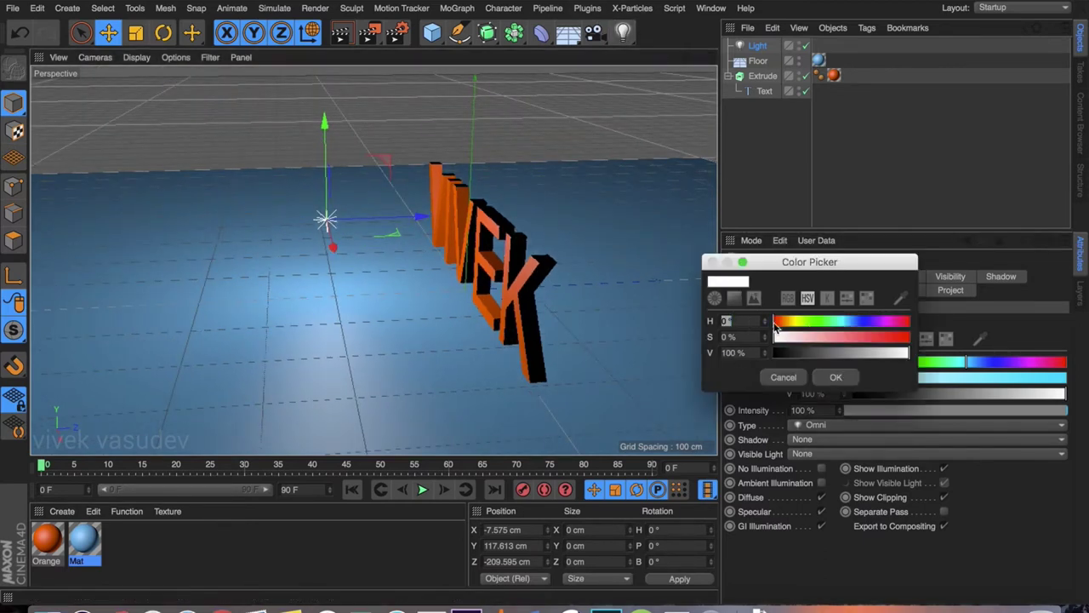
click(796, 321)
mouse_move(800, 337)
mouse_down()
mouse_move(814, 338)
mouse_move(790, 321)
mouse_up()
click(839, 377)
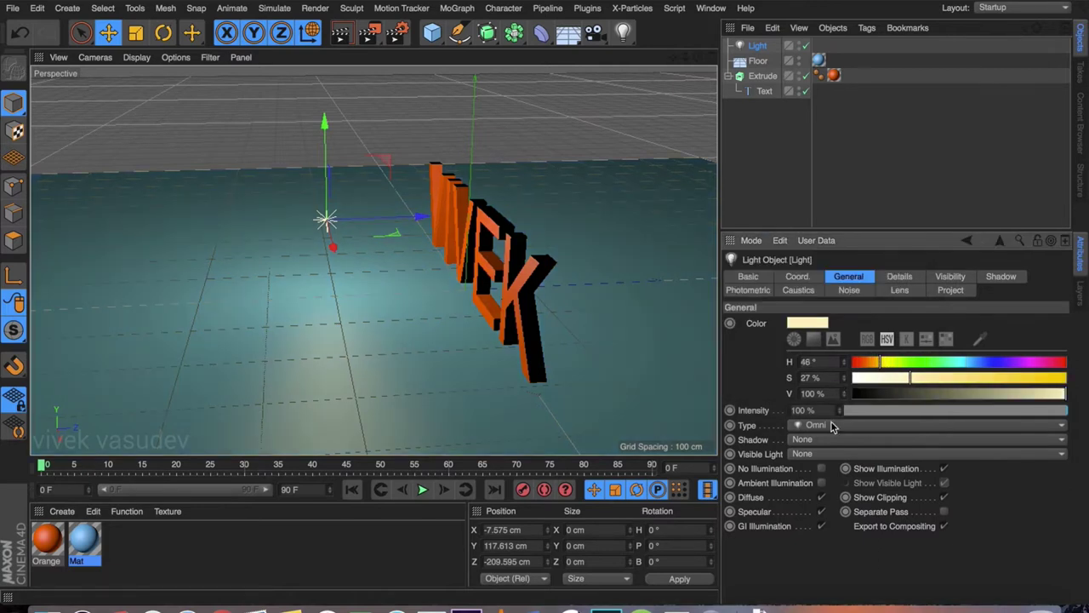
click(832, 439)
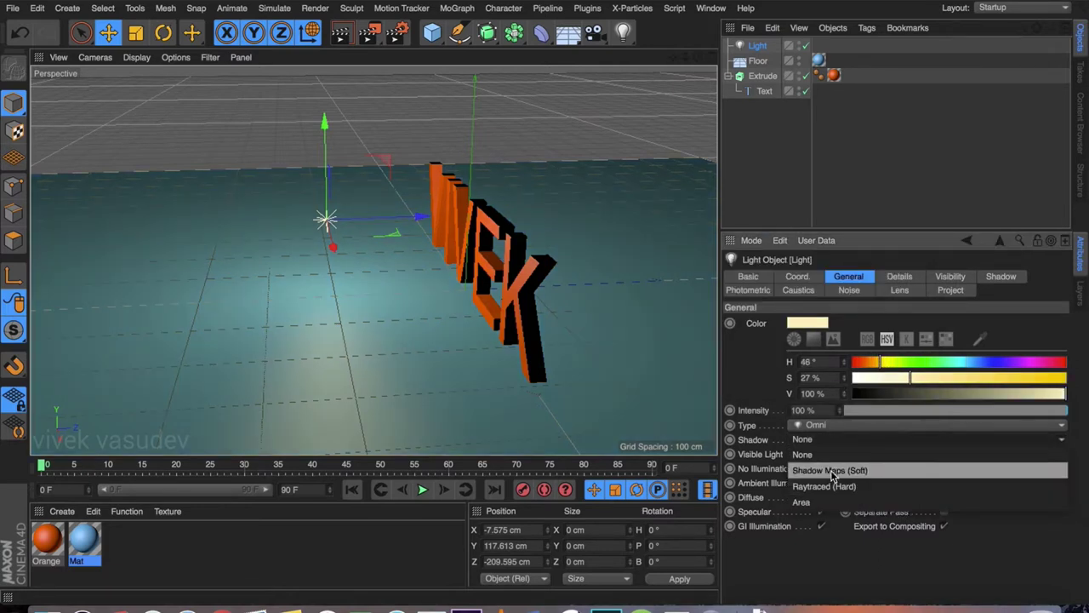
click(835, 470)
Step: Try a Spot light type, undo the cone change, revert to Omni, and orbit to an angled front view
click(815, 426)
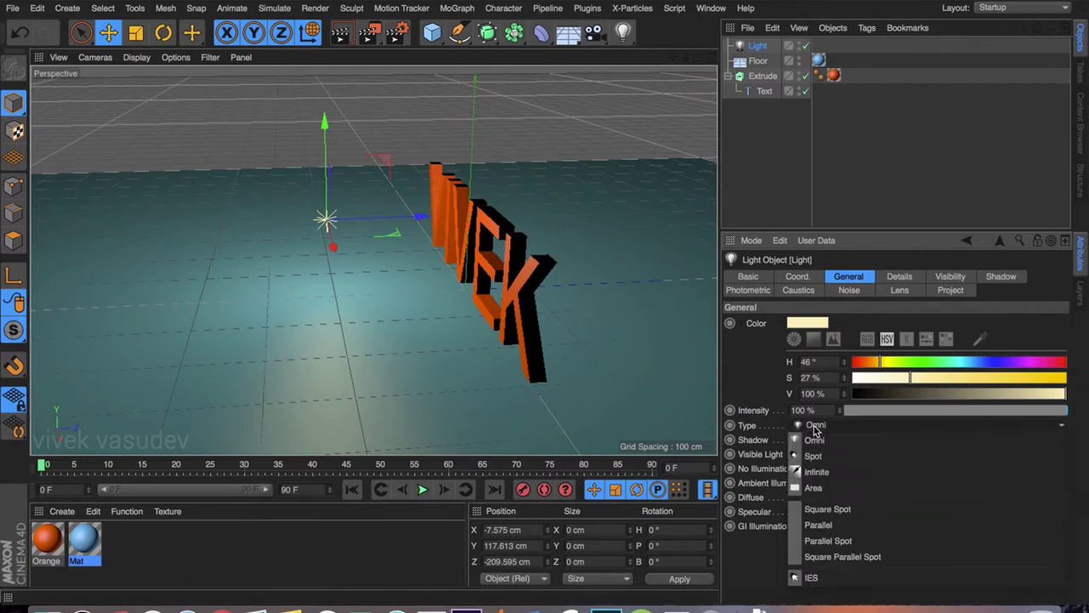
click(817, 458)
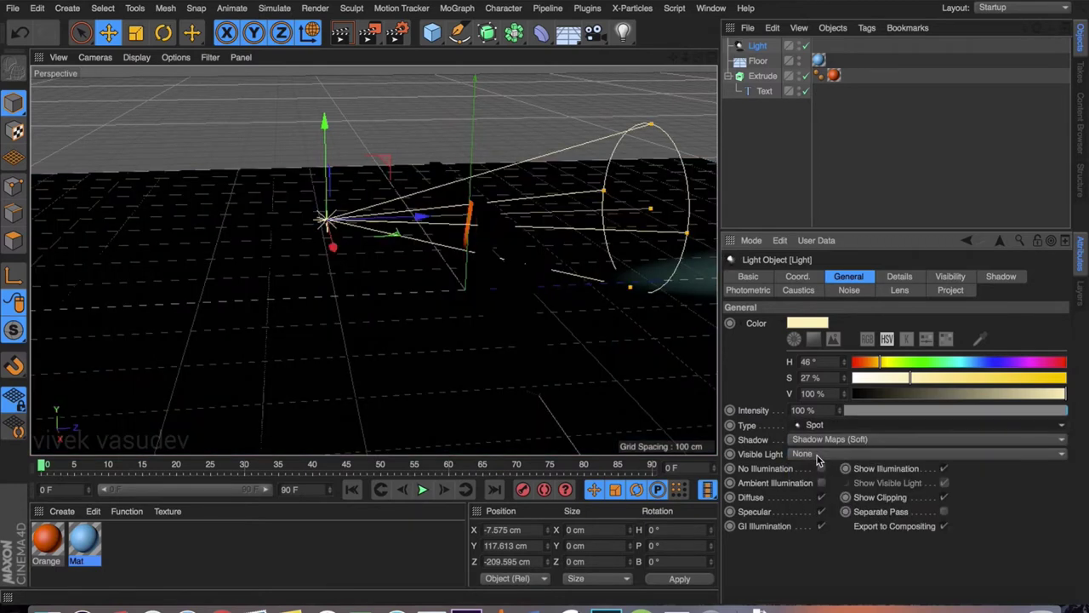
drag(652, 207, 630, 208)
key(super+z)
click(822, 426)
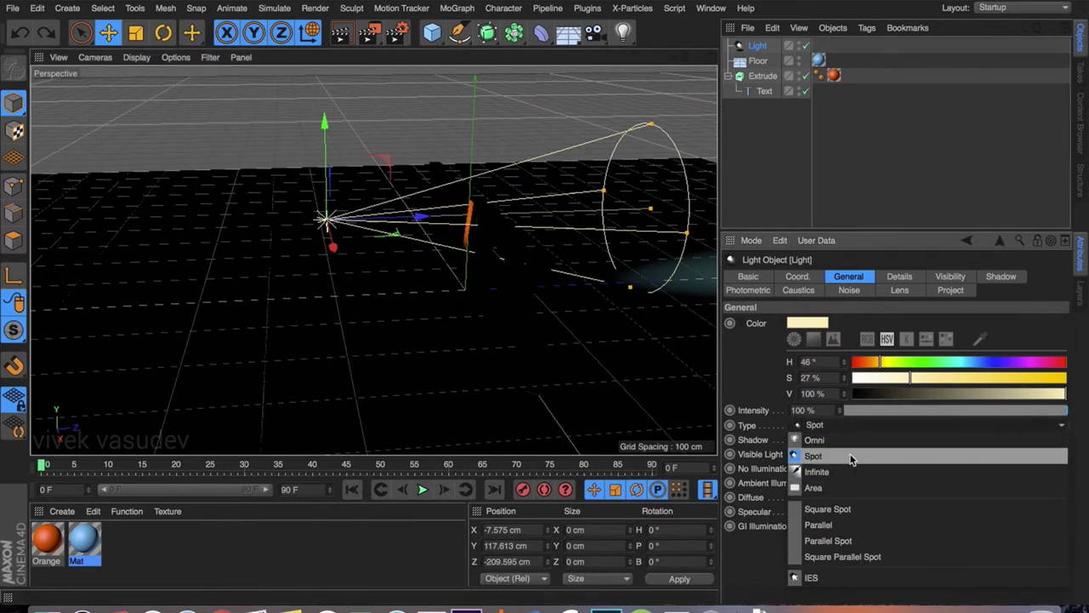
click(850, 447)
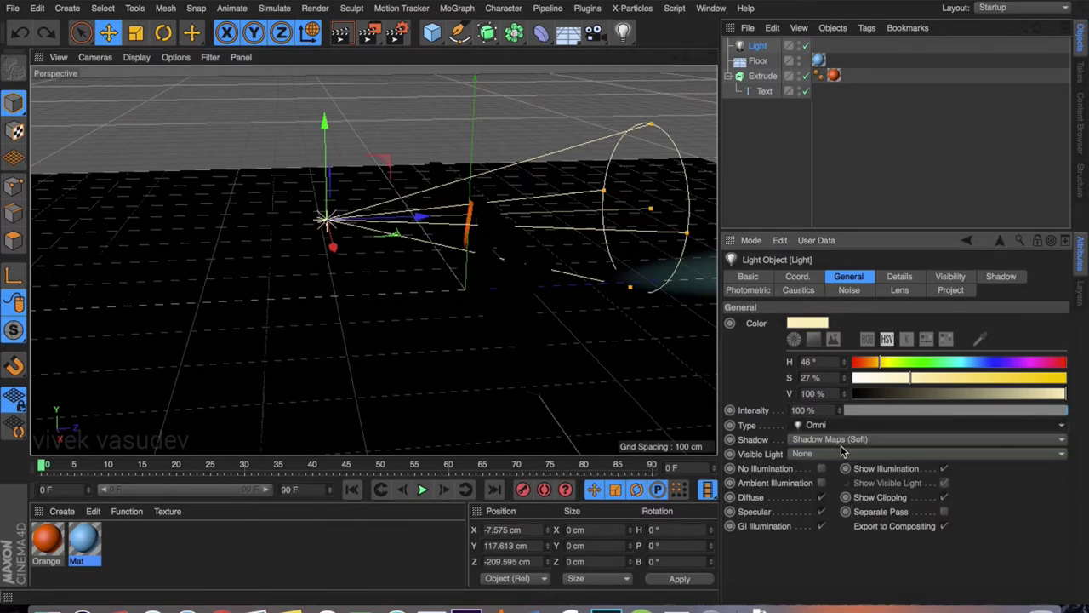
alt+drag(347, 246, 443, 408)
alt+drag(445, 294, 353, 314)
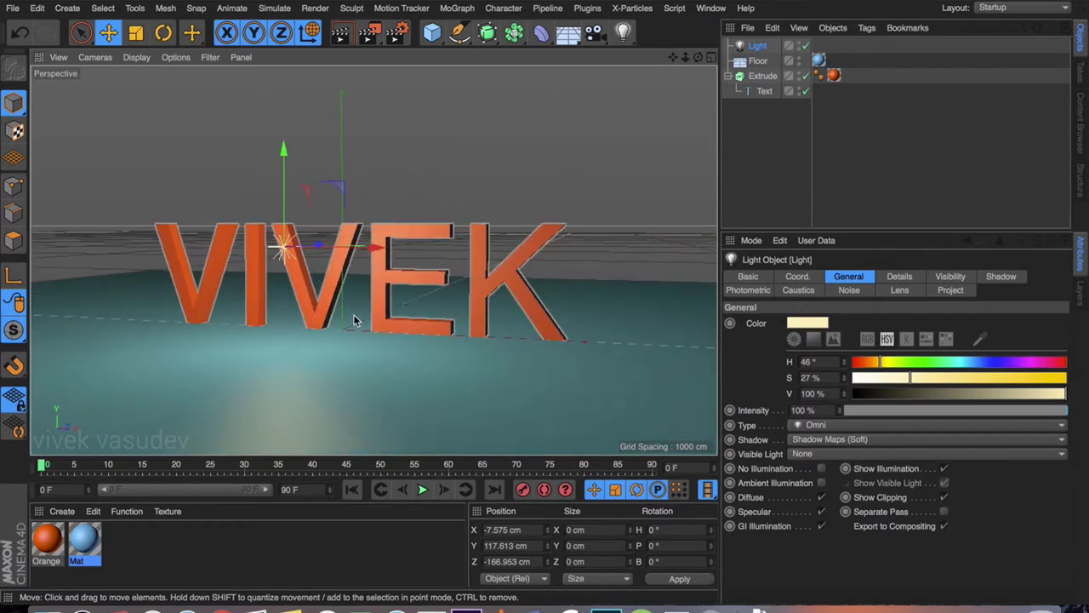
Step: Render with Shift+R, compare the new render against the previous one in History, then close
key(shift+r)
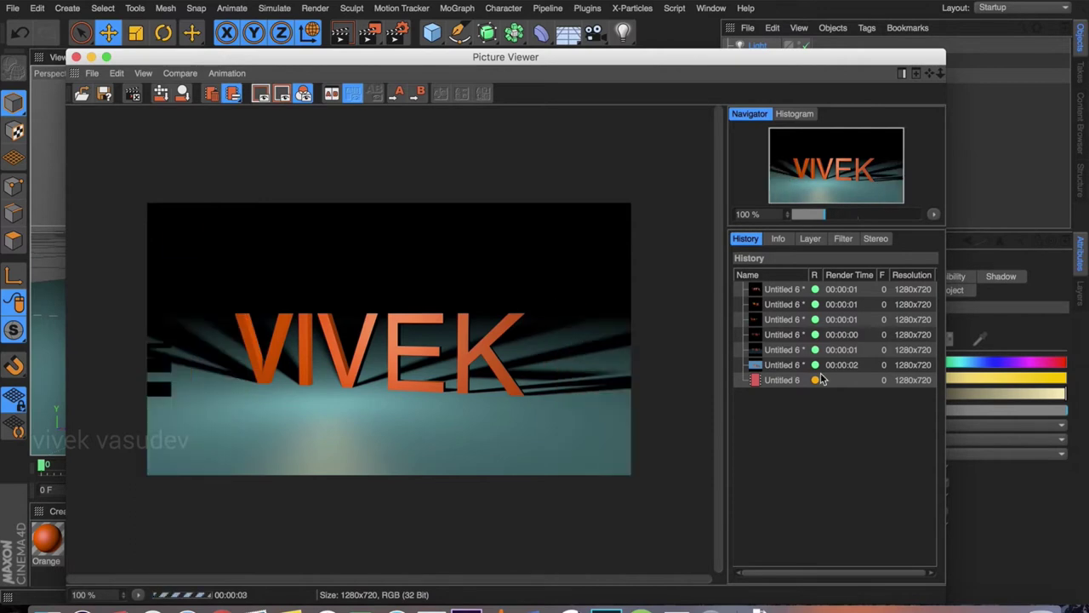
click(790, 366)
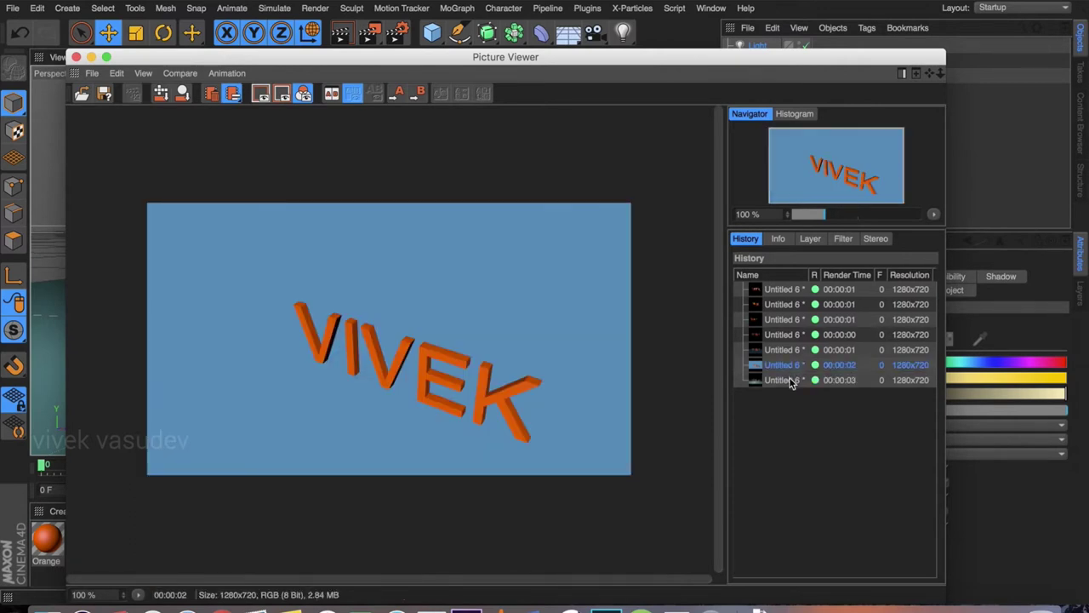
click(781, 380)
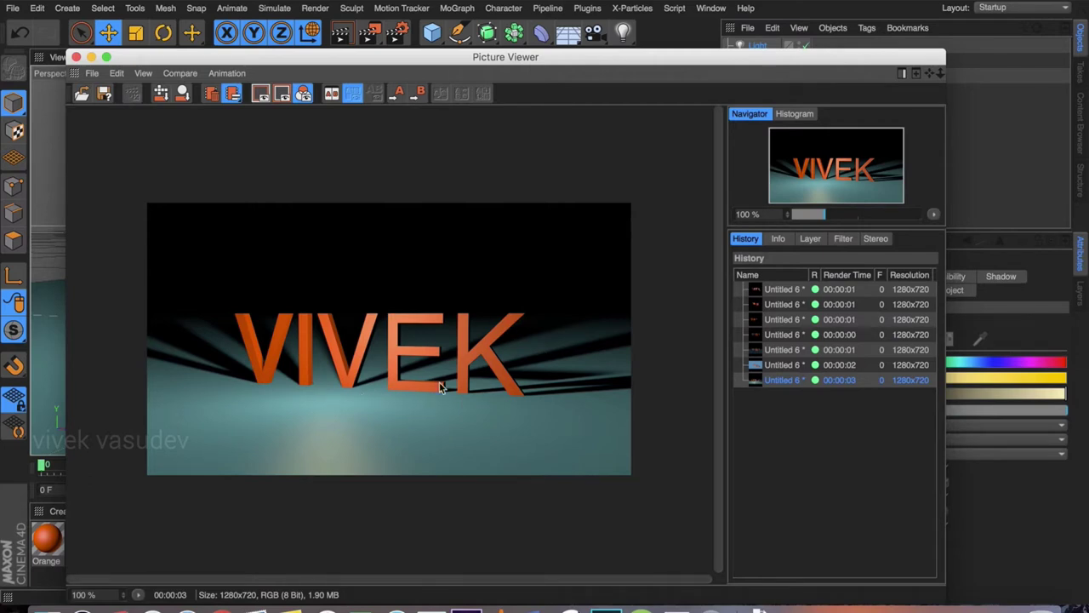
click(75, 56)
Step: Add a second light, Light.1, and move it up and to the right of the text
drag(623, 33, 673, 51)
drag(341, 235, 343, 139)
drag(368, 231, 618, 233)
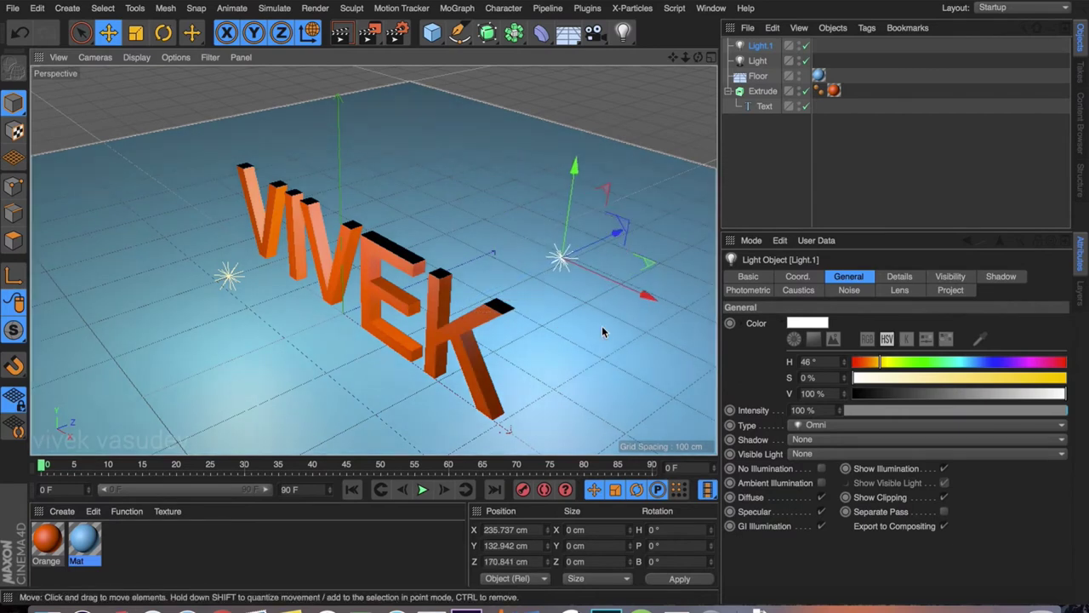
Step: Make Light.1 pink and shift it sideways, then add Light.2 and lift it above the scene
click(567, 97)
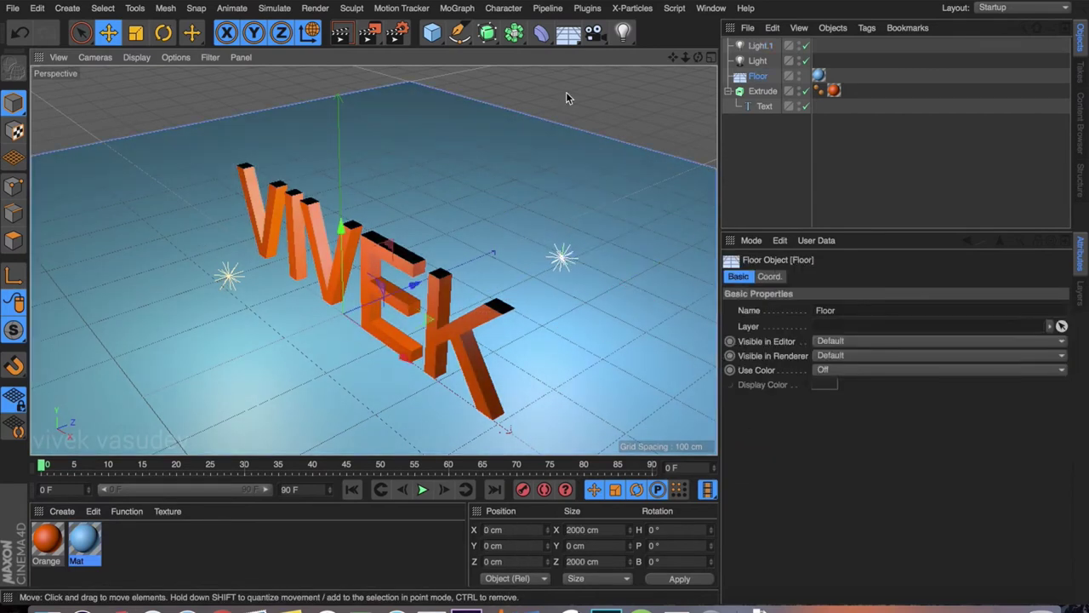
click(753, 45)
click(810, 324)
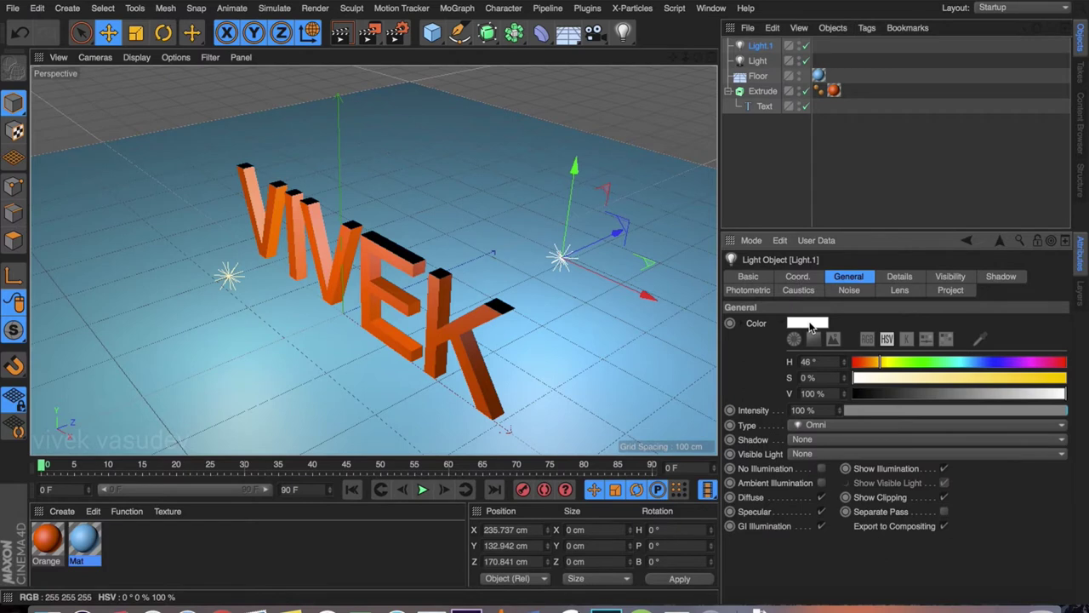
drag(840, 330, 870, 336)
click(834, 377)
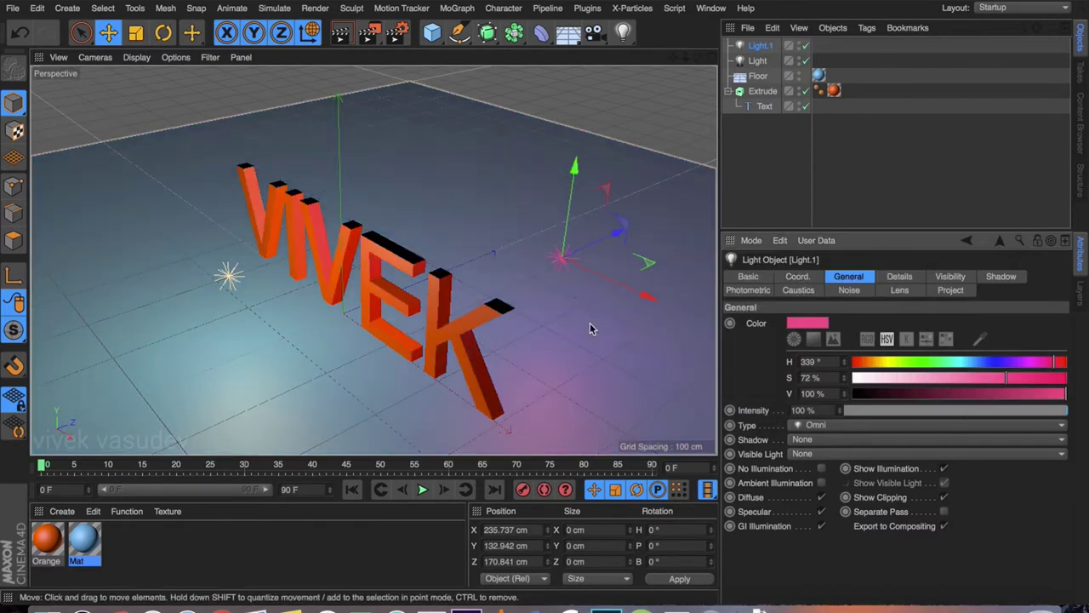
drag(650, 300, 707, 308)
drag(623, 32, 660, 54)
drag(349, 213, 390, 151)
Step: Make Light.2 light blue (H 200°, S 58%), check Light.1, and render from a low front view
click(975, 362)
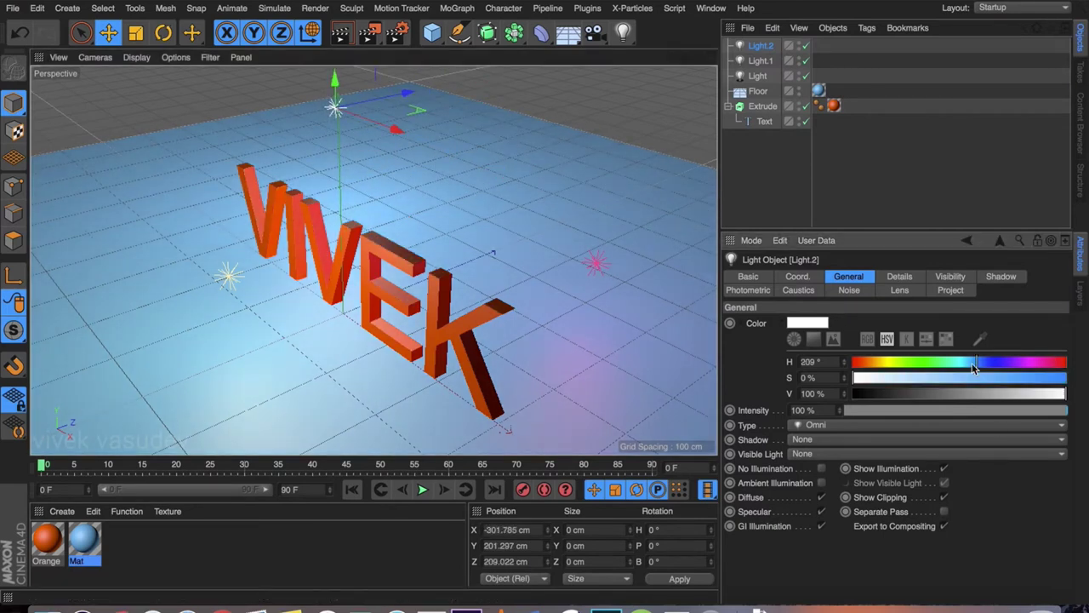
click(976, 378)
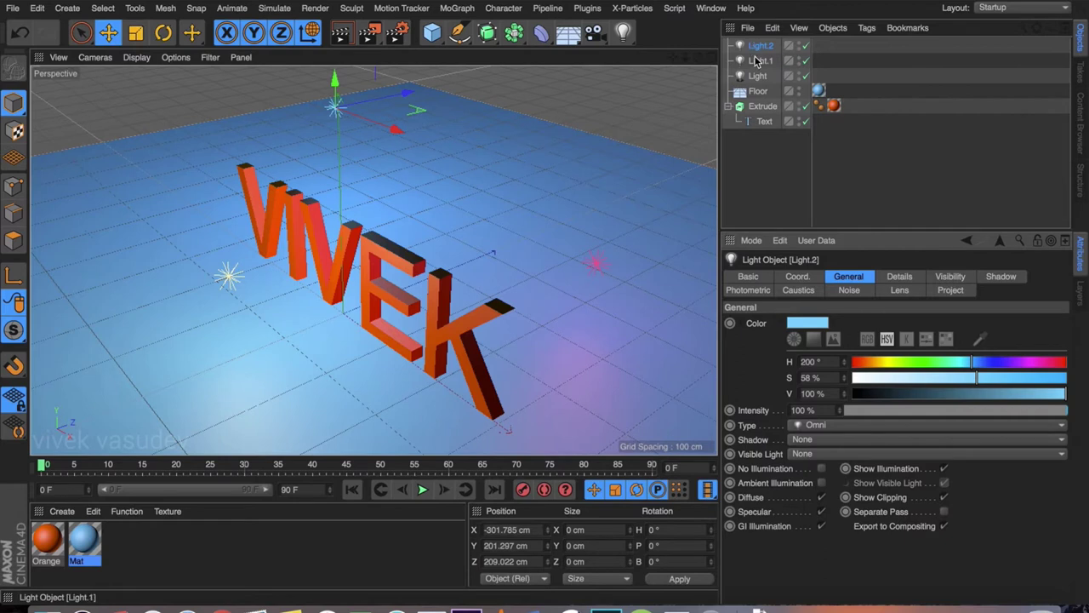
click(759, 61)
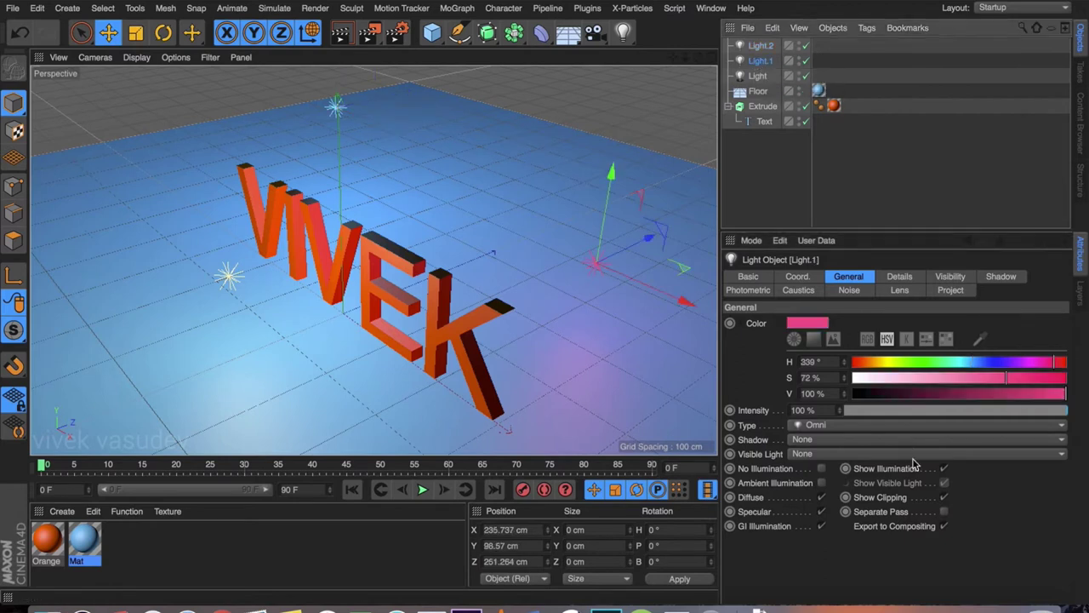
click(810, 443)
click(783, 195)
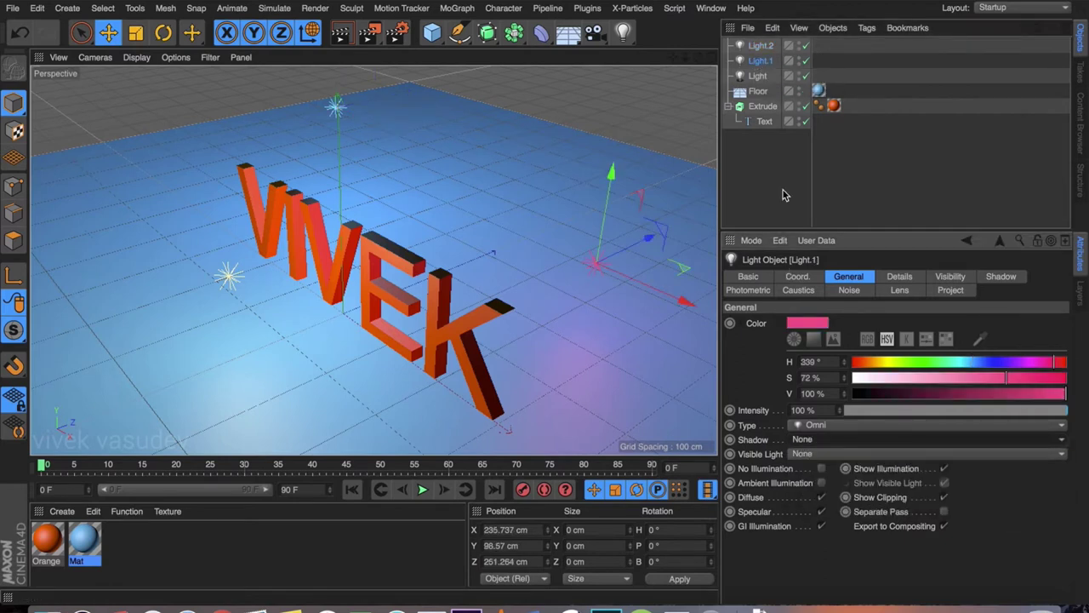
click(782, 195)
alt+drag(451, 322, 556, 263)
click(370, 32)
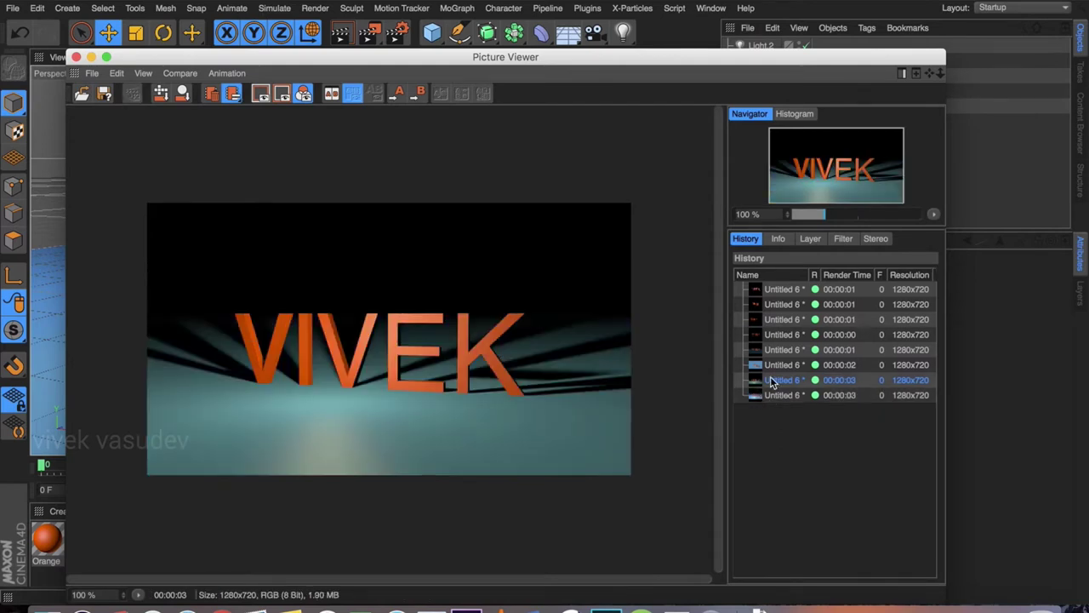
Step: Flip between the earlier teal render and the newest blue render in History, then close the viewer
click(770, 396)
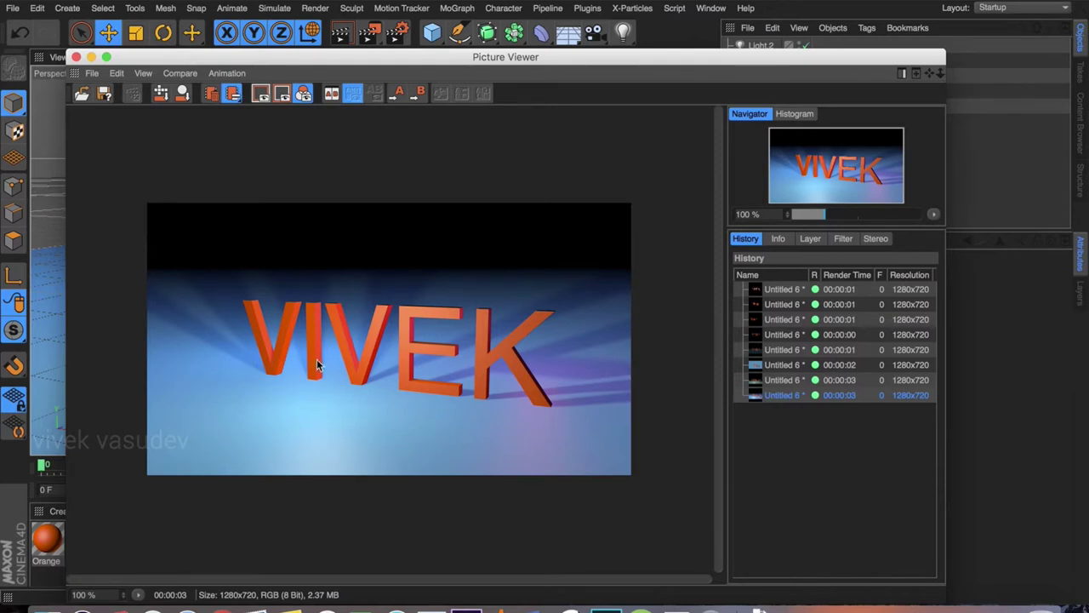
click(770, 385)
click(772, 395)
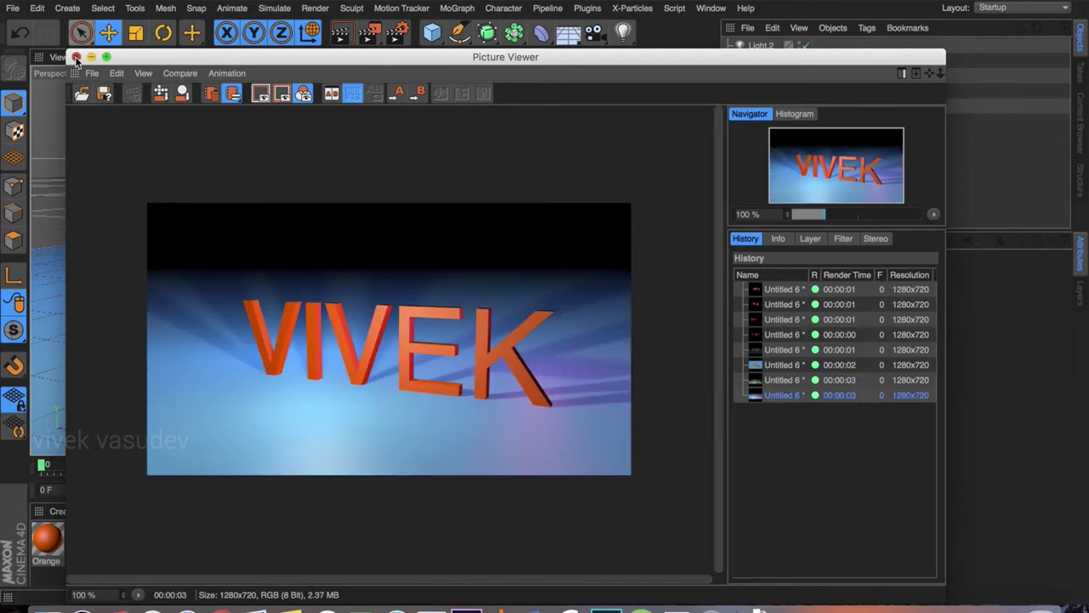
click(776, 380)
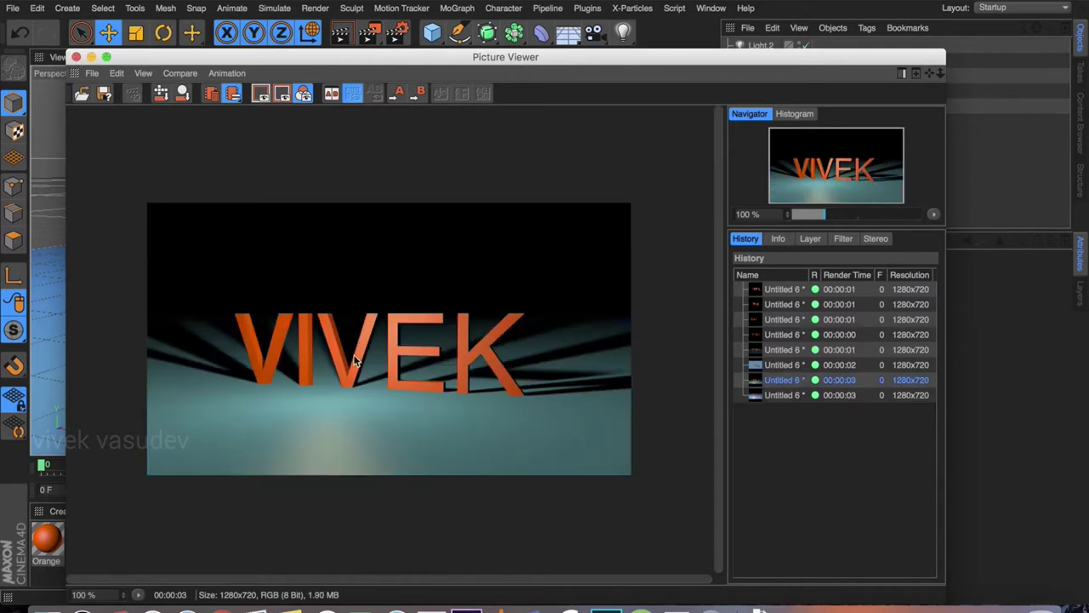
click(779, 396)
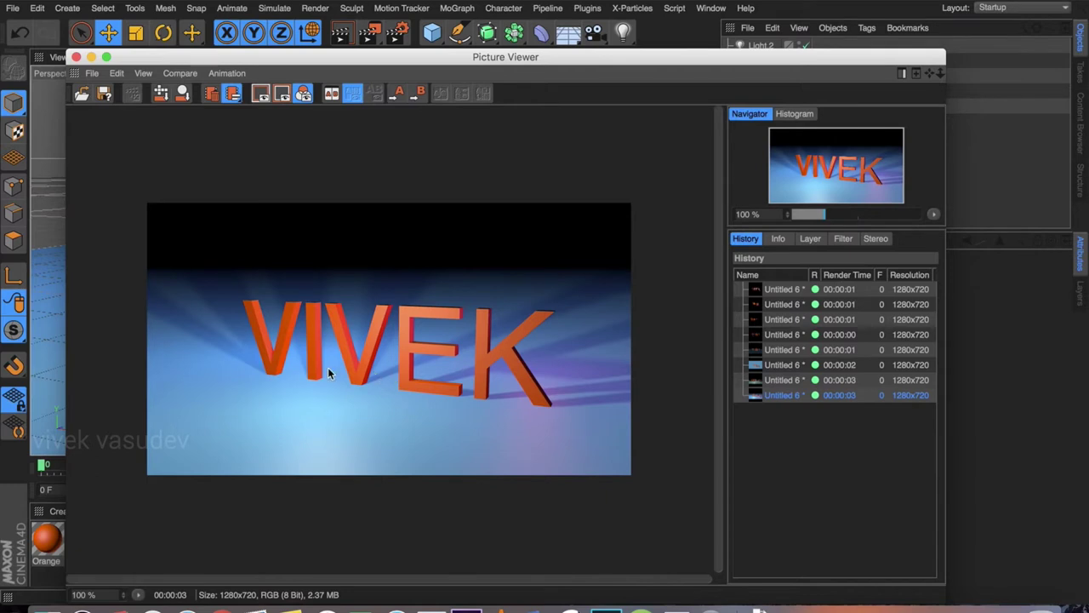
click(75, 57)
Step: Select Light.1 and Light.2 and push them farther back on Z
alt+drag(498, 206, 544, 273)
click(760, 60)
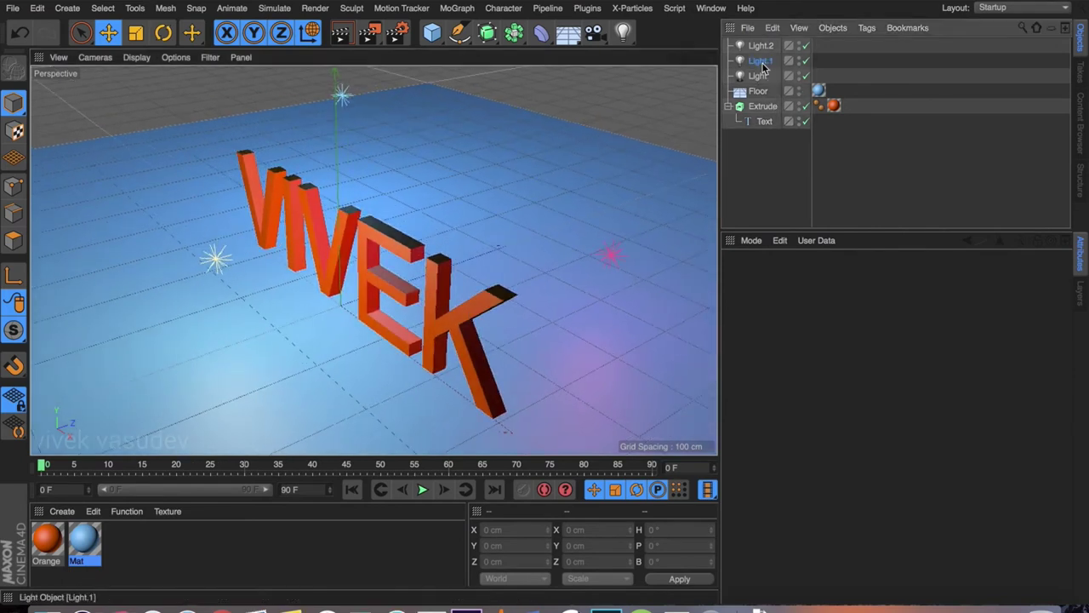
shift+click(761, 45)
drag(617, 160, 498, 213)
Step: Raise the main Light higher and move it farther back
drag(395, 118, 380, 170)
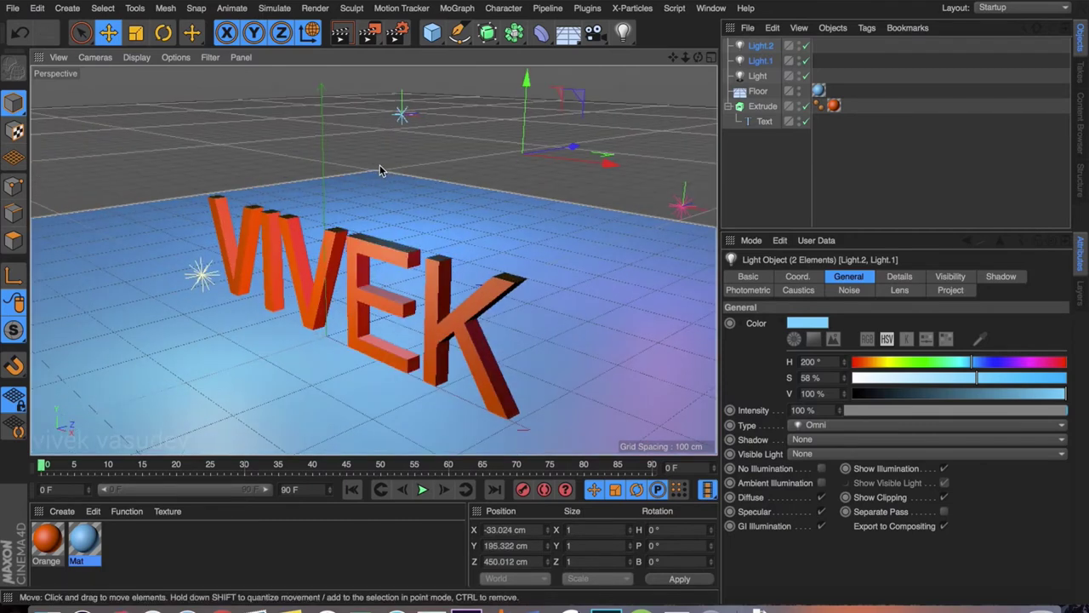
click(203, 273)
alt+drag(204, 275, 409, 398)
drag(332, 176, 332, 131)
drag(425, 221, 357, 224)
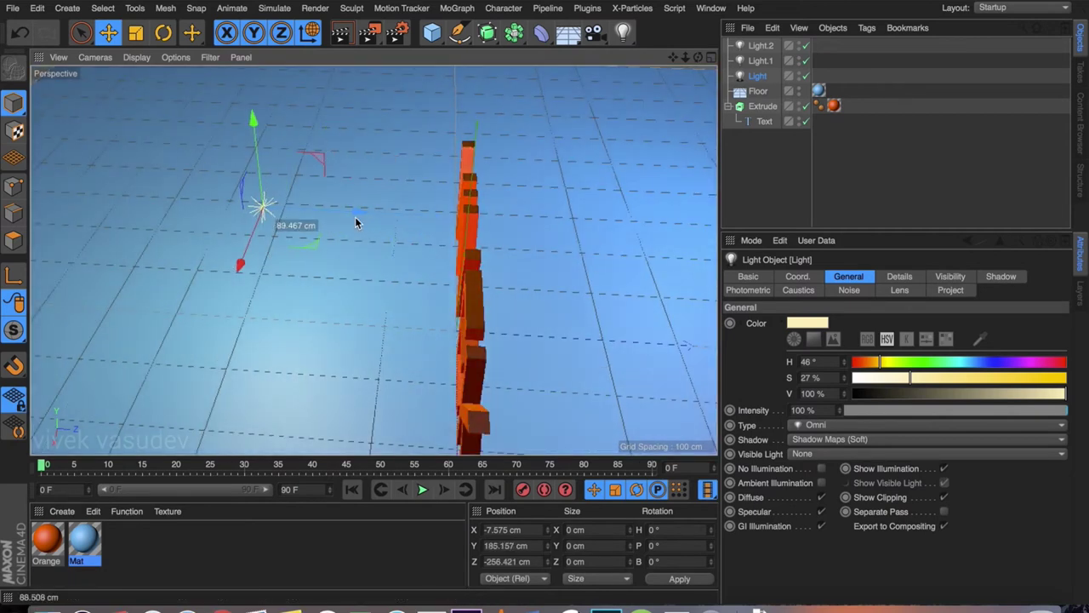
alt+drag(450, 353, 579, 320)
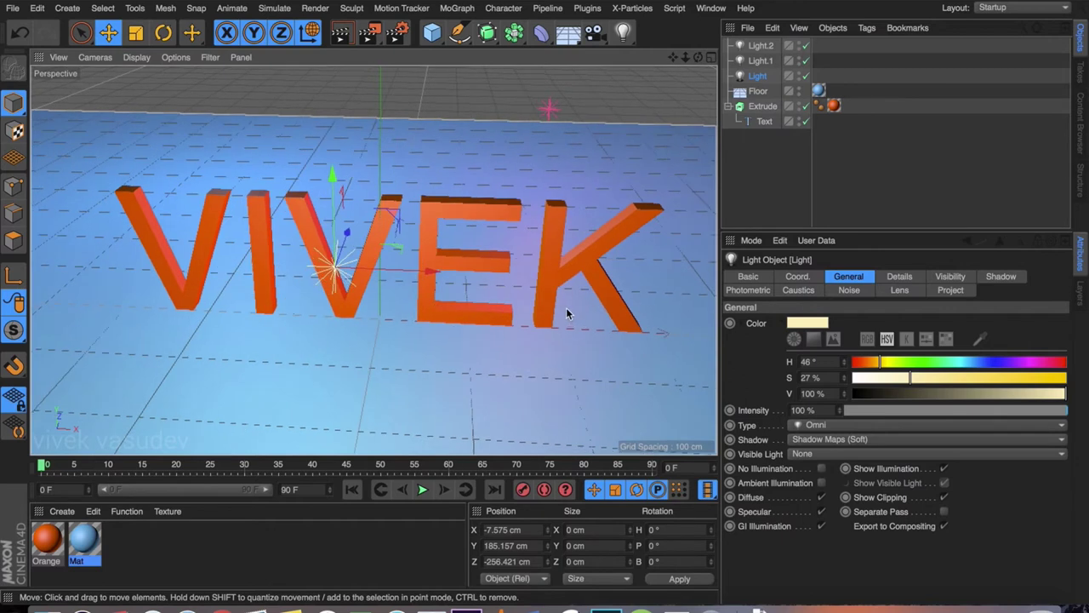
alt+drag(582, 335, 518, 345)
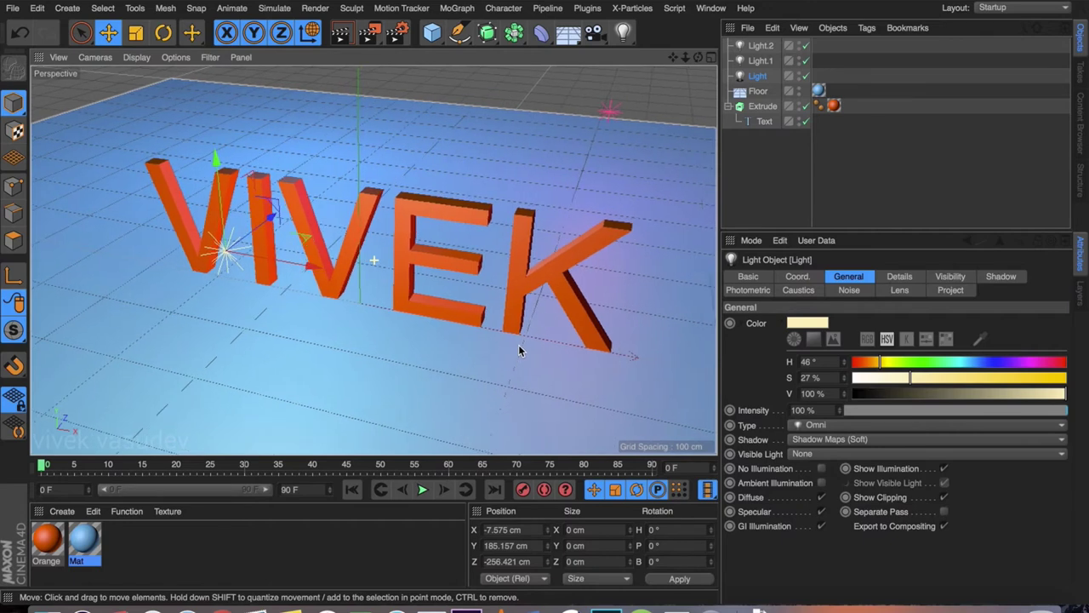
Step: Deselect the light, adjust the view slightly, and render the scene to the Picture Viewer
click(740, 167)
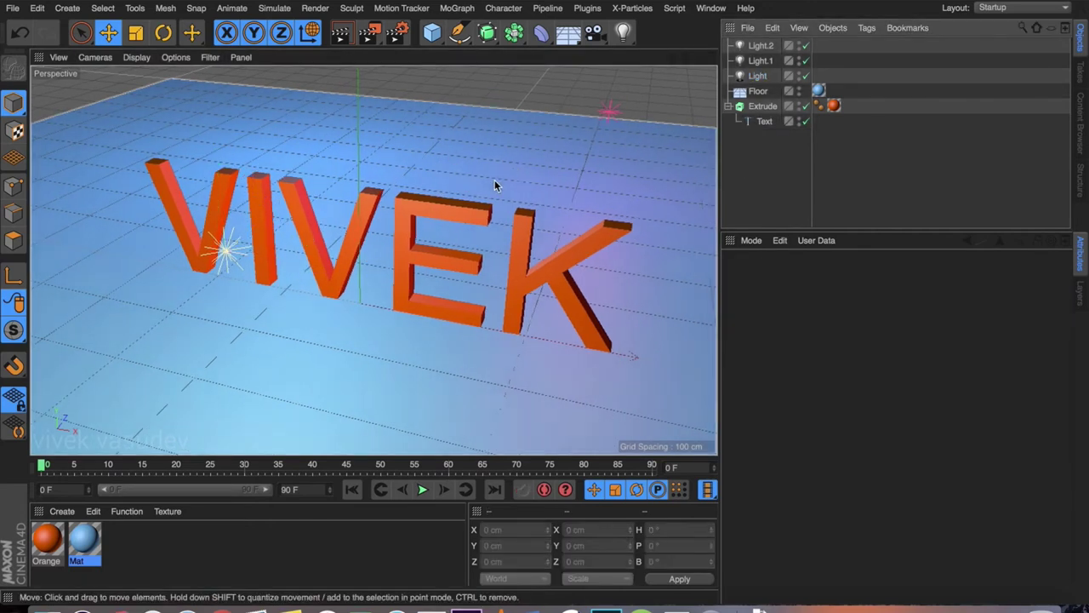
mouse_move(510, 255)
alt+mouse_down()
mouse_move(521, 274)
mouse_move(512, 239)
alt+mouse_up()
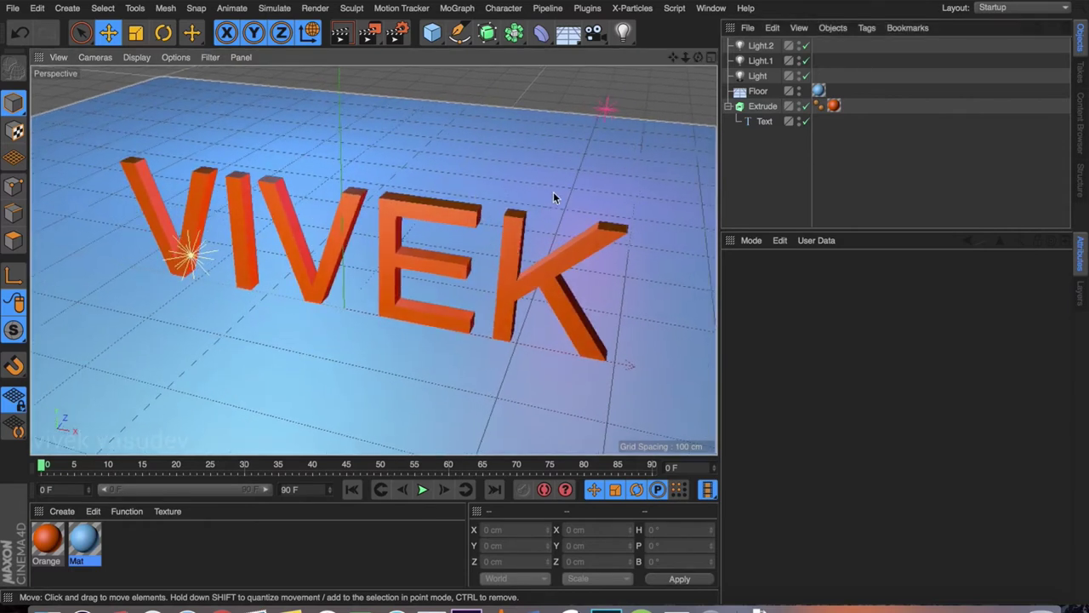
click(369, 32)
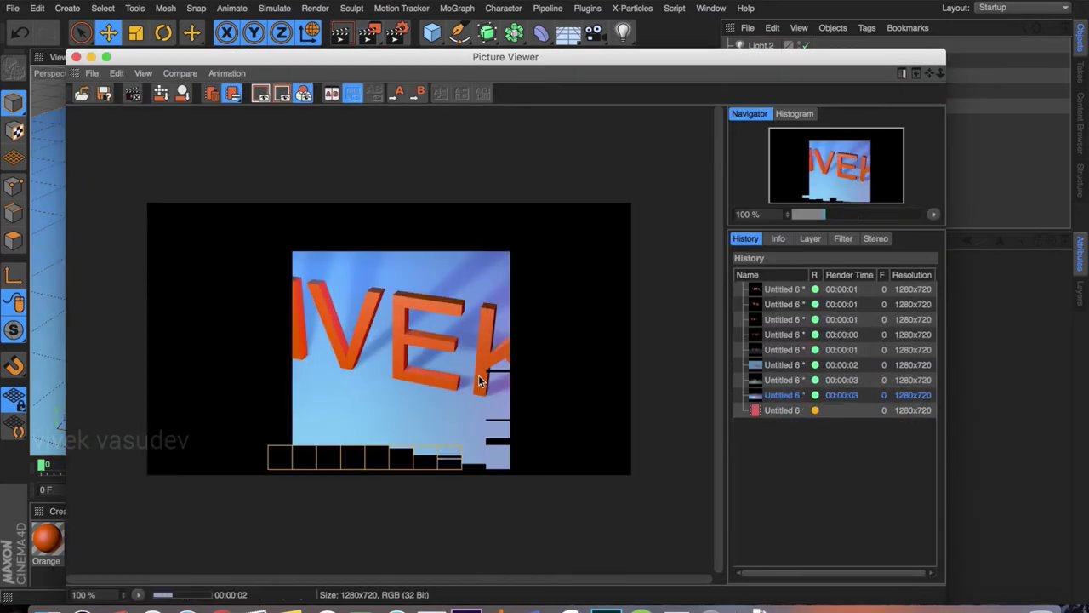
Step: Select Light.1 and Light, try a lower intensity, then undo it
click(76, 57)
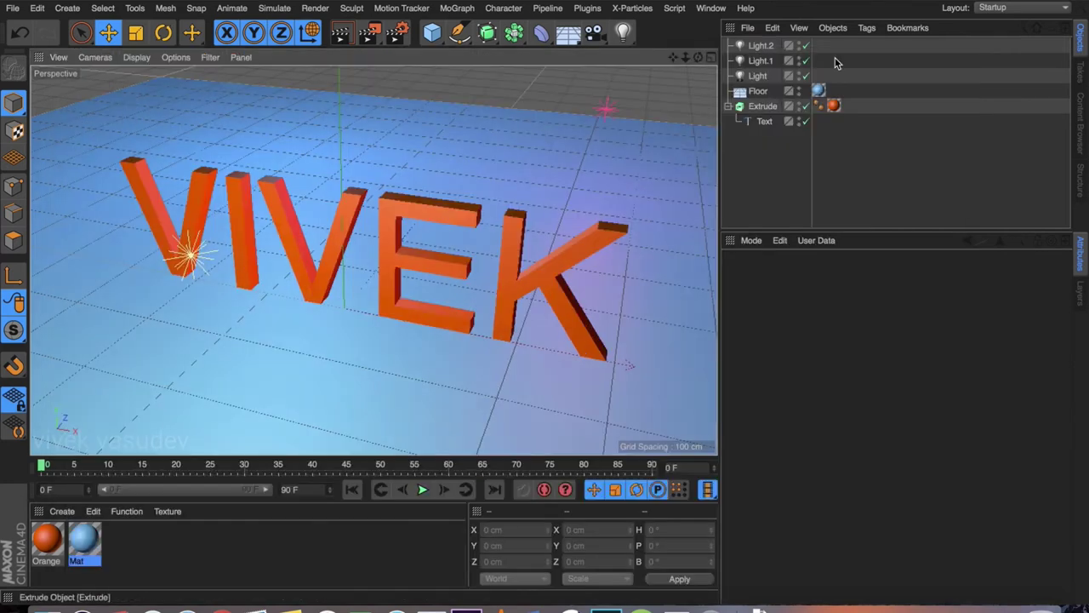
click(766, 61)
ctrl+click(758, 77)
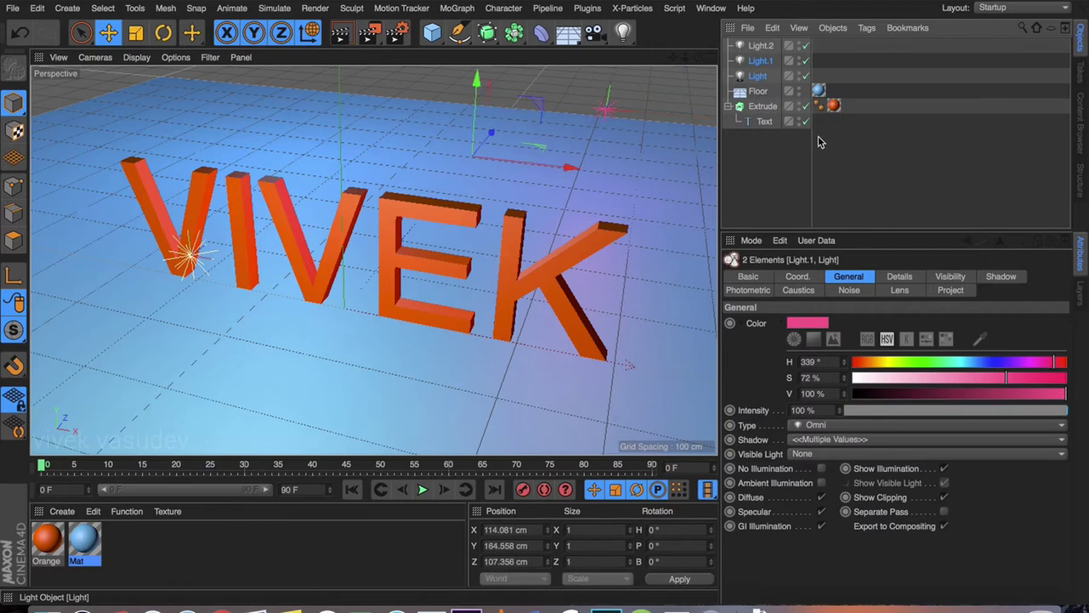
drag(942, 418, 957, 419)
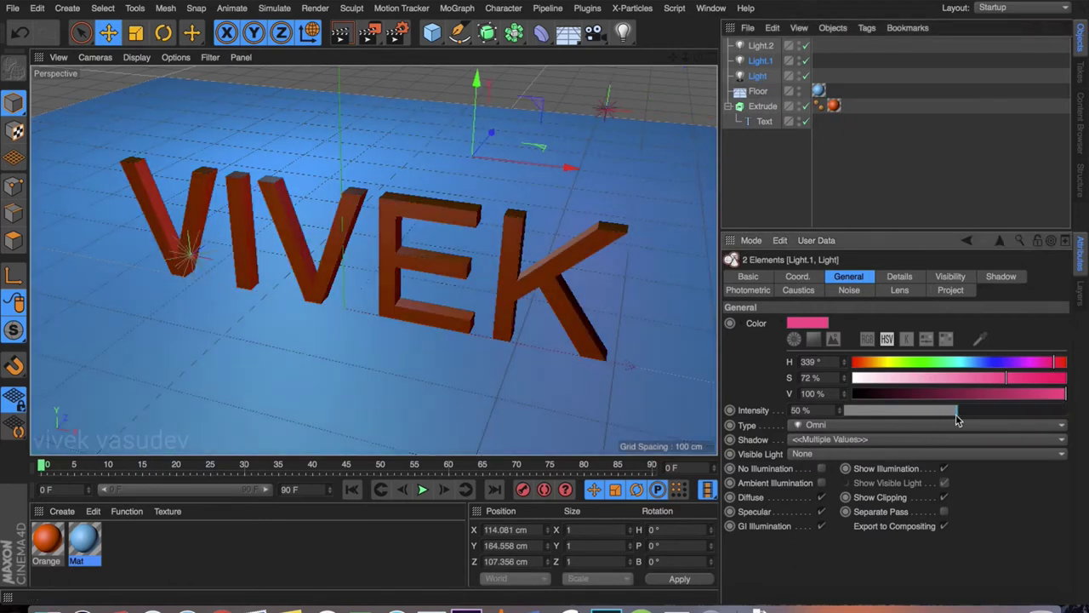
key(ctrl+z)
Step: Dim Light.2 and Light.1 to about 49% intensity and render a new image
shift+click(760, 46)
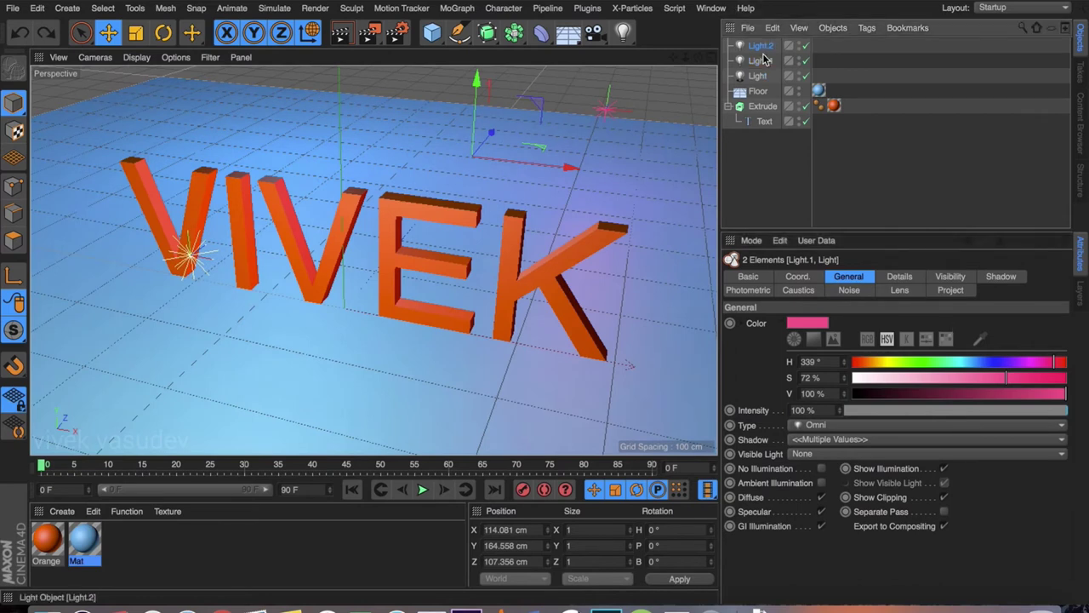
drag(955, 409, 953, 408)
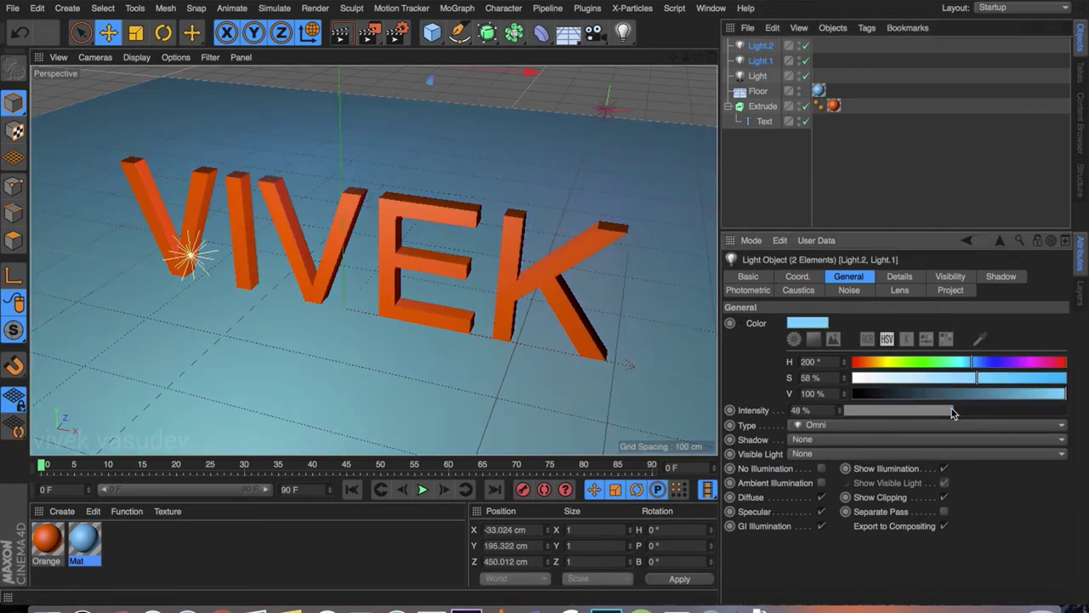
alt+drag(701, 294, 499, 237)
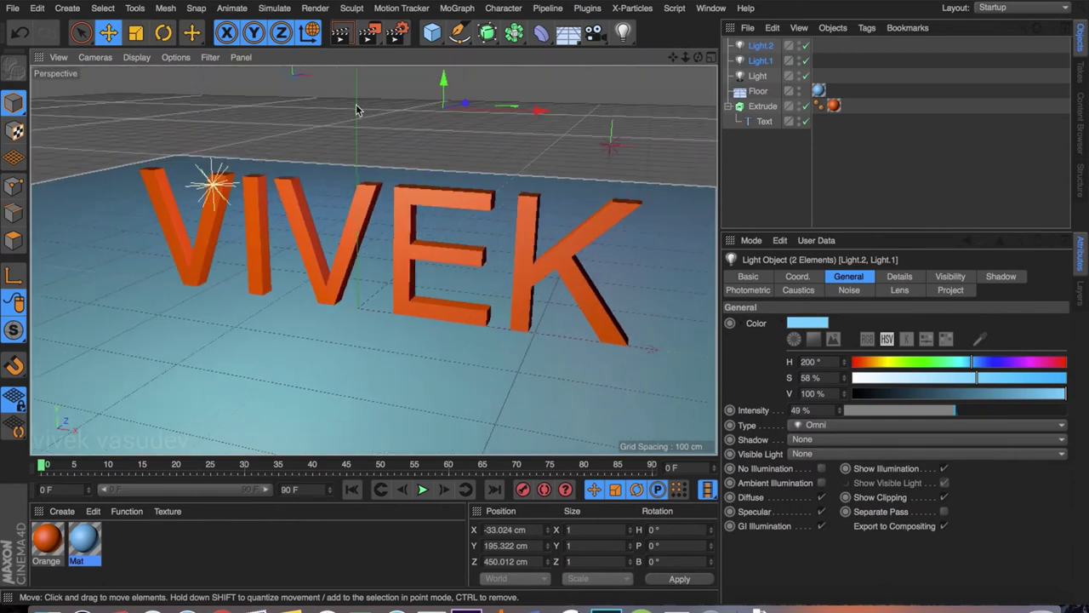
key(shift+r)
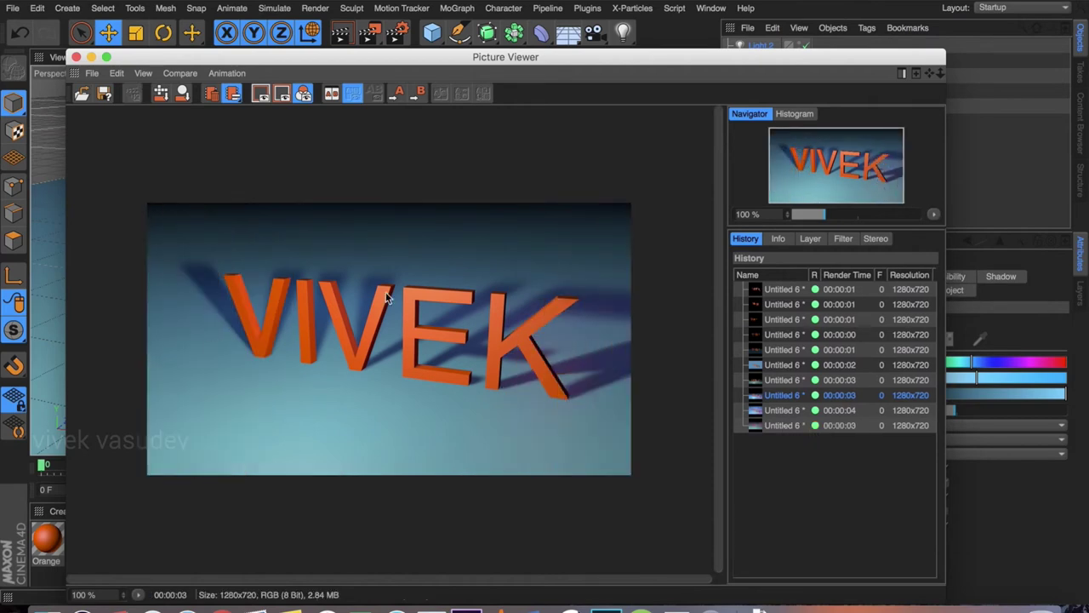
Step: Compare earlier renders, then re-render VIVEK from a low, near-horizontal camera angle
click(764, 411)
click(775, 425)
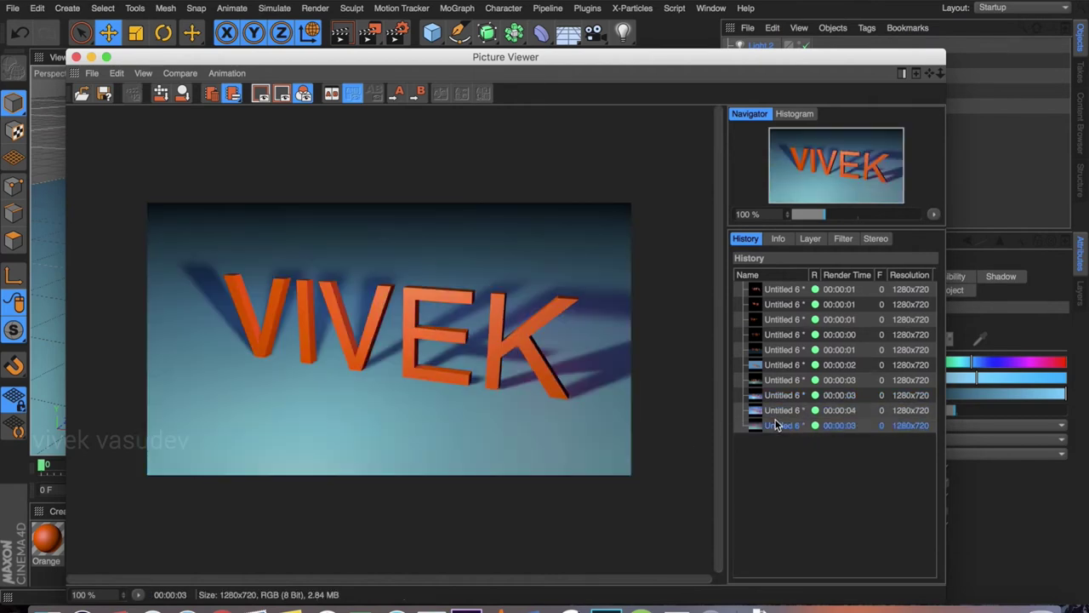
click(776, 395)
click(781, 426)
click(76, 56)
alt+drag(358, 302, 370, 250)
click(368, 32)
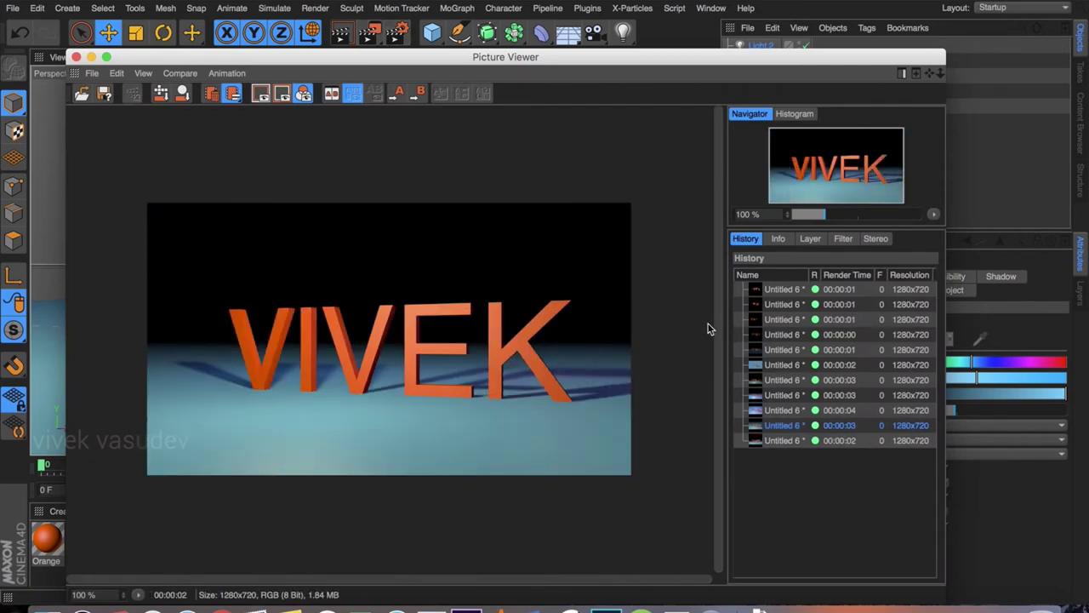
Step: Start Save as for the latest history render and review its output format options
right_click(792, 442)
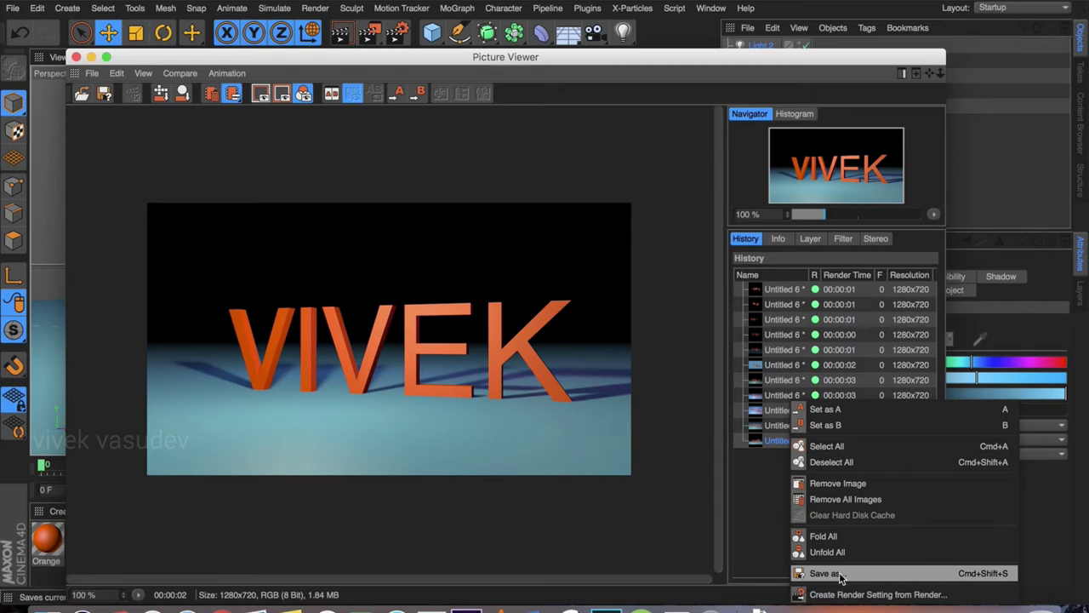
click(839, 577)
drag(781, 302, 456, 174)
click(468, 187)
click(468, 186)
click(466, 205)
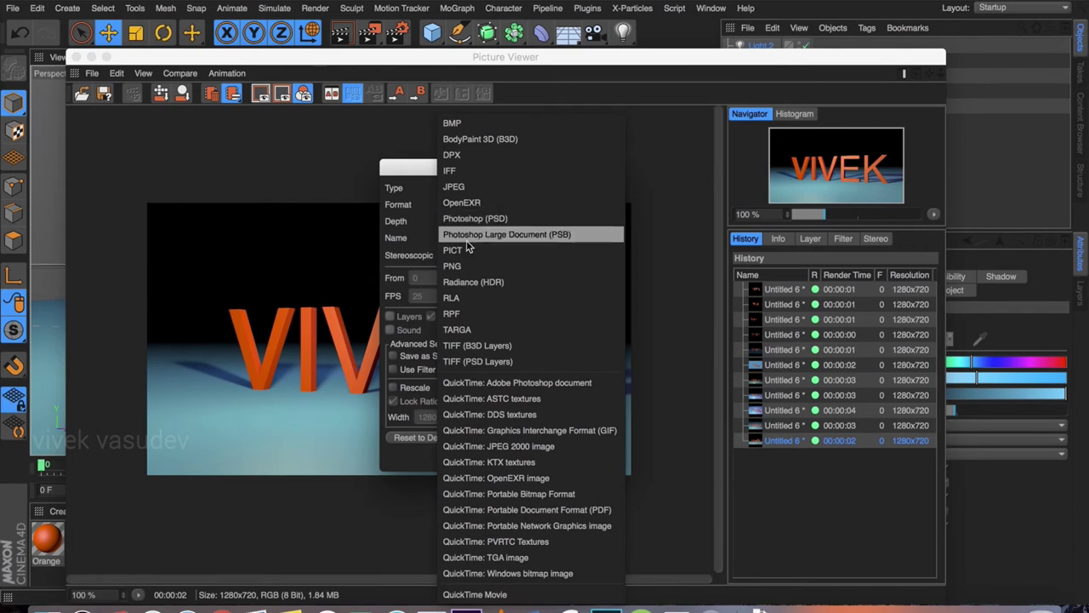
click(256, 272)
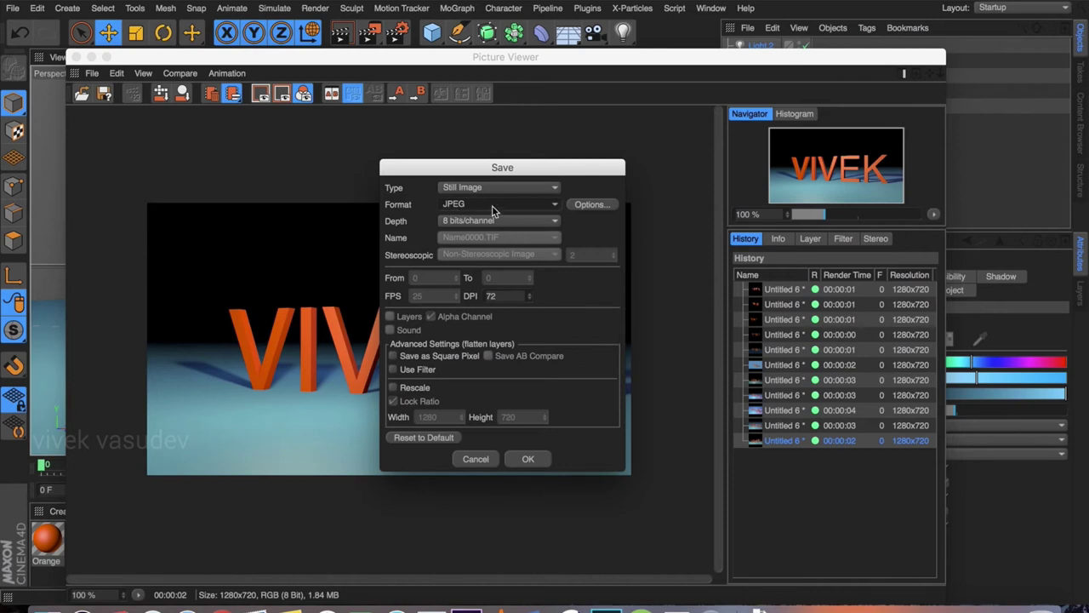
Step: Set the format to JPEG and save it as vivek_3d-23 on the Desktop
click(453, 209)
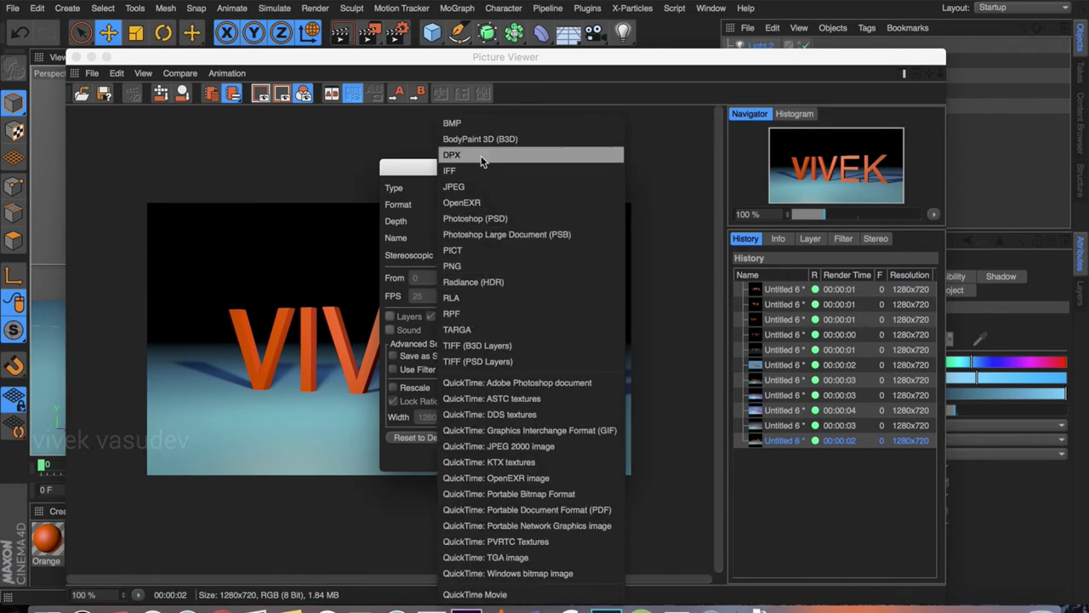
click(454, 186)
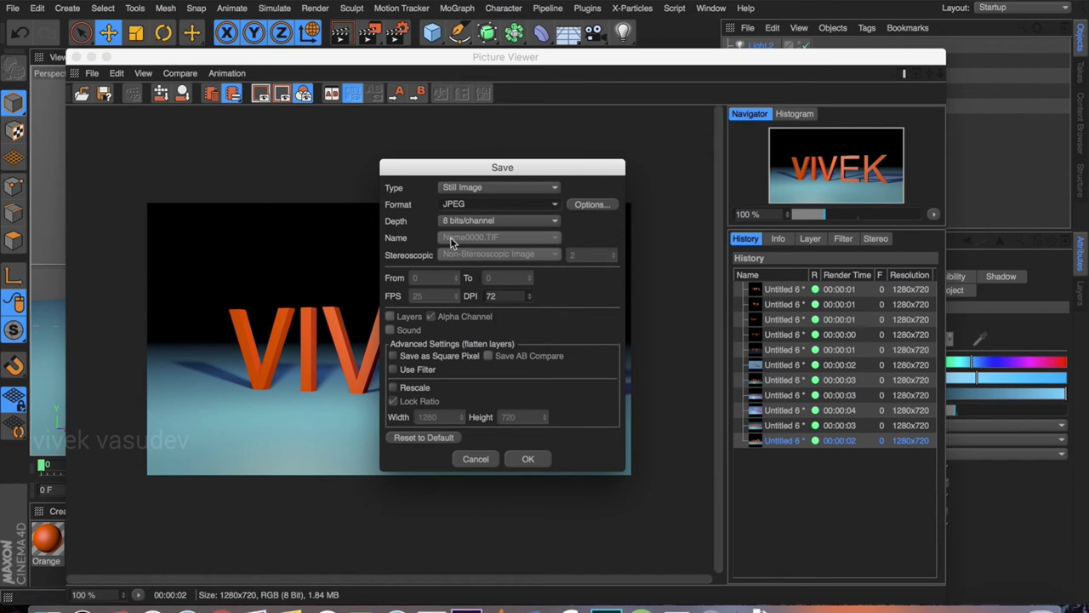
click(526, 460)
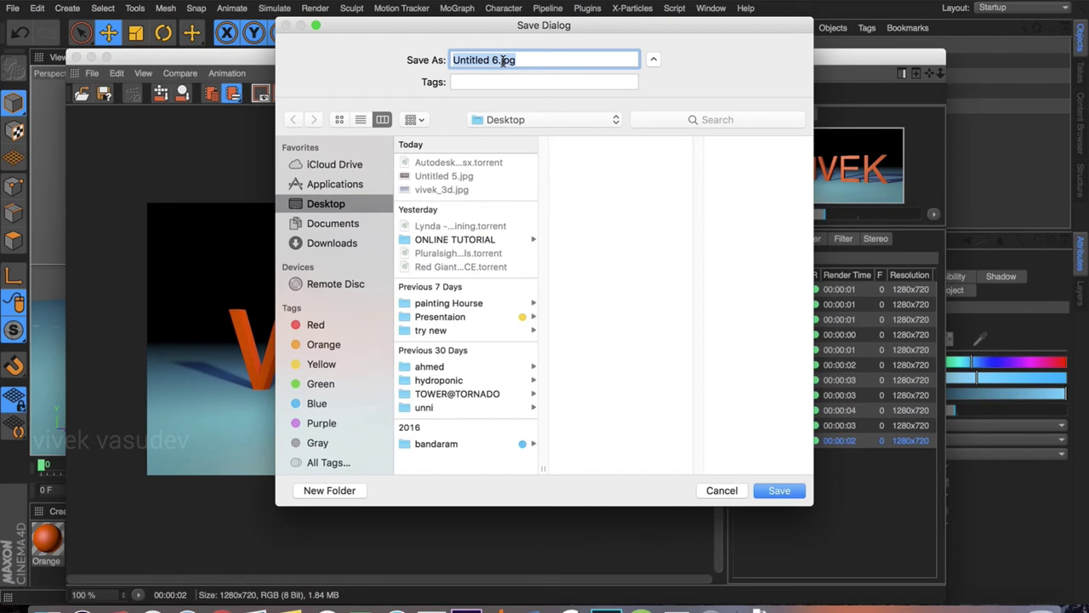
text(vivek_3d-23)
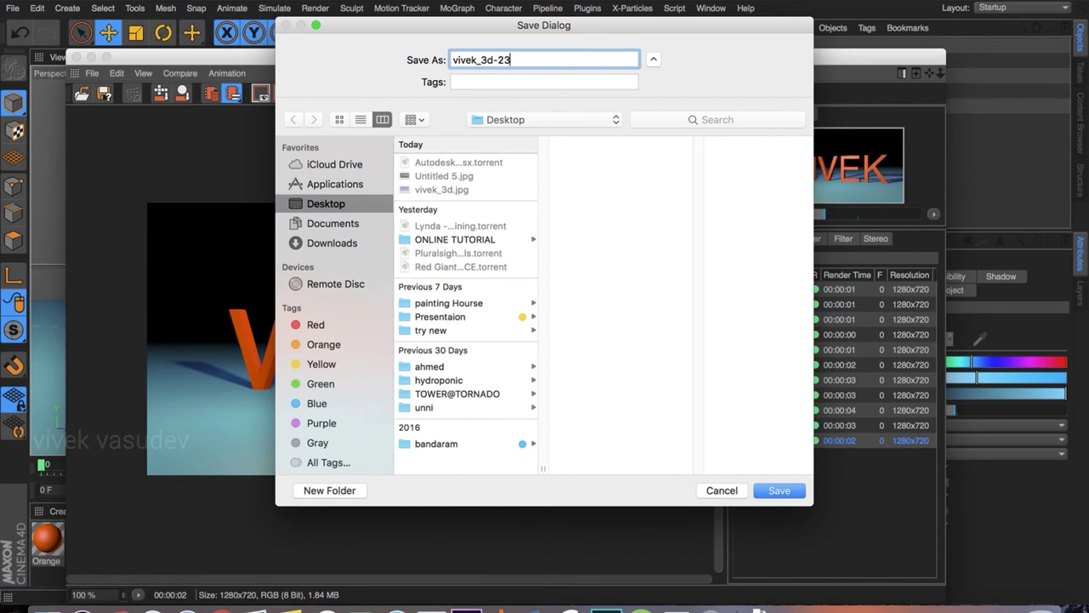
key(Return)
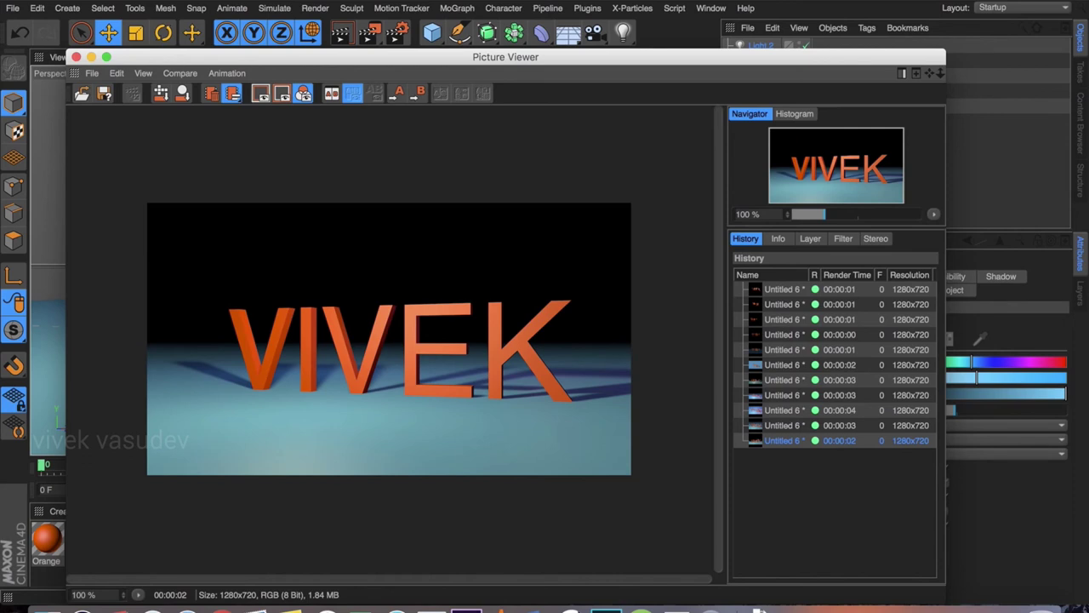
Step: Preview vivek_3d-23.jpg on the Desktop in Finder, then return to the VIVEK viewport
click(75, 57)
click(47, 607)
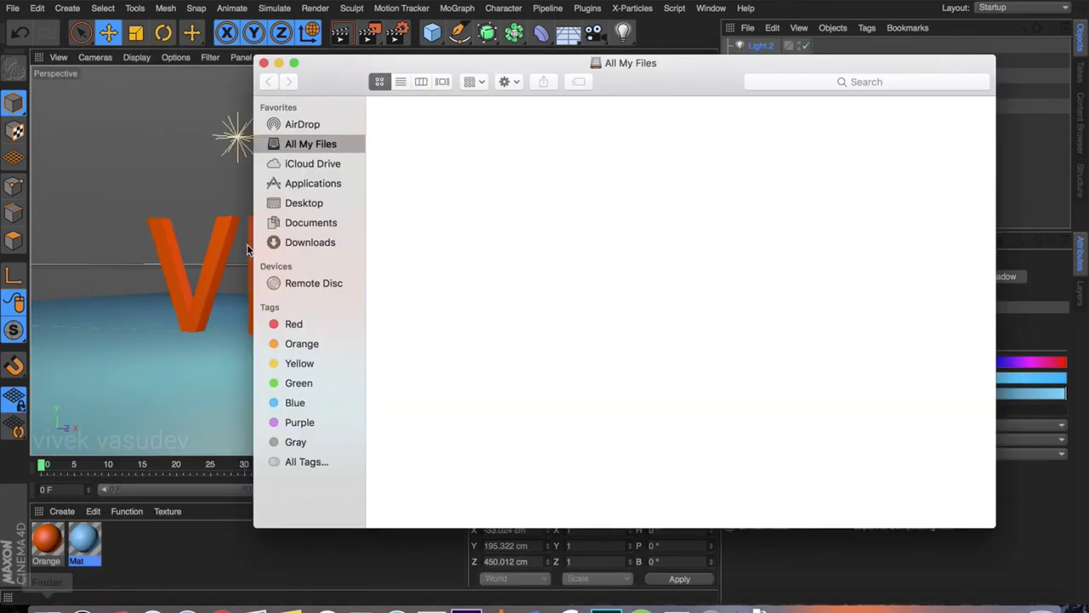
click(297, 207)
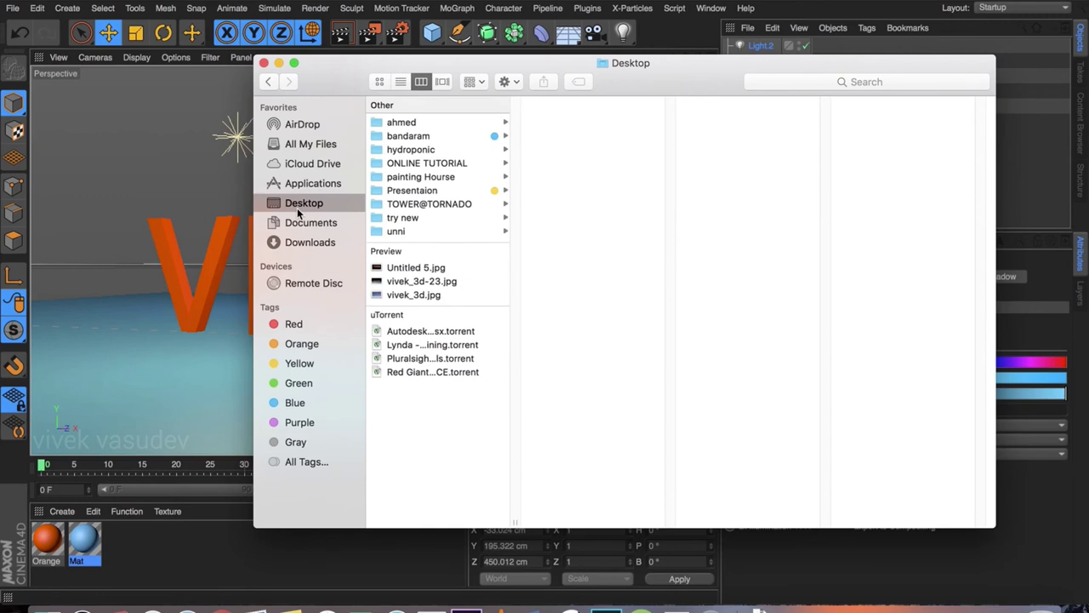
click(417, 283)
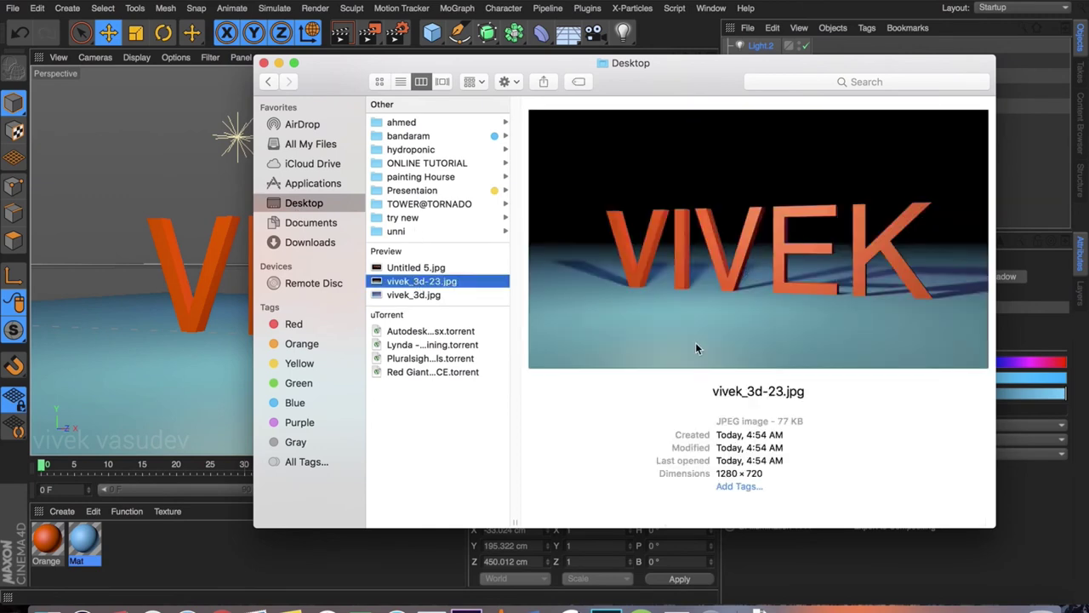
click(264, 63)
alt+drag(383, 290, 681, 242)
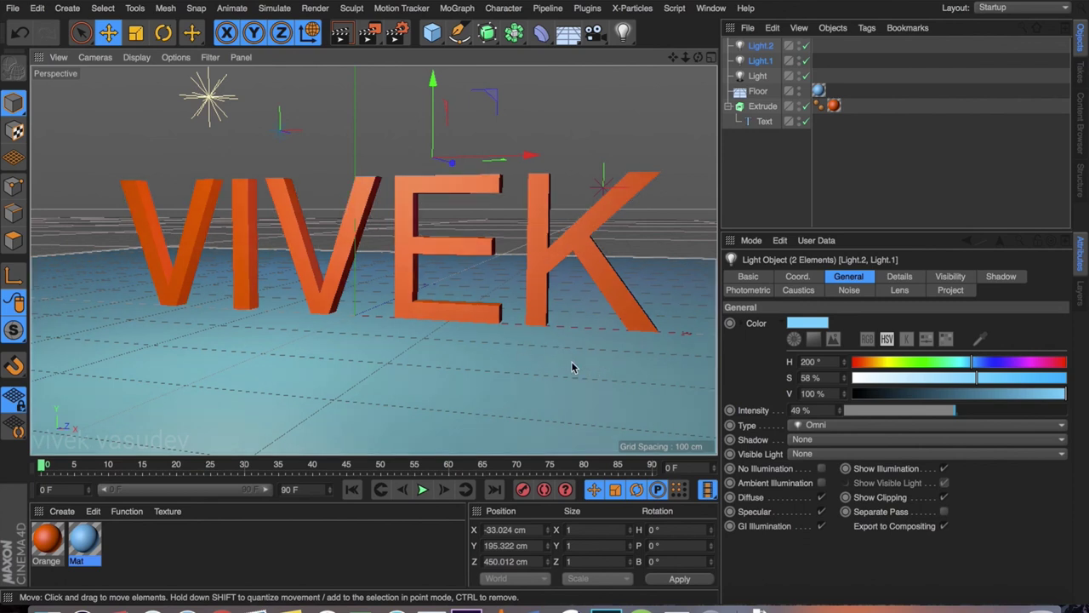
alt+drag(573, 367, 423, 308)
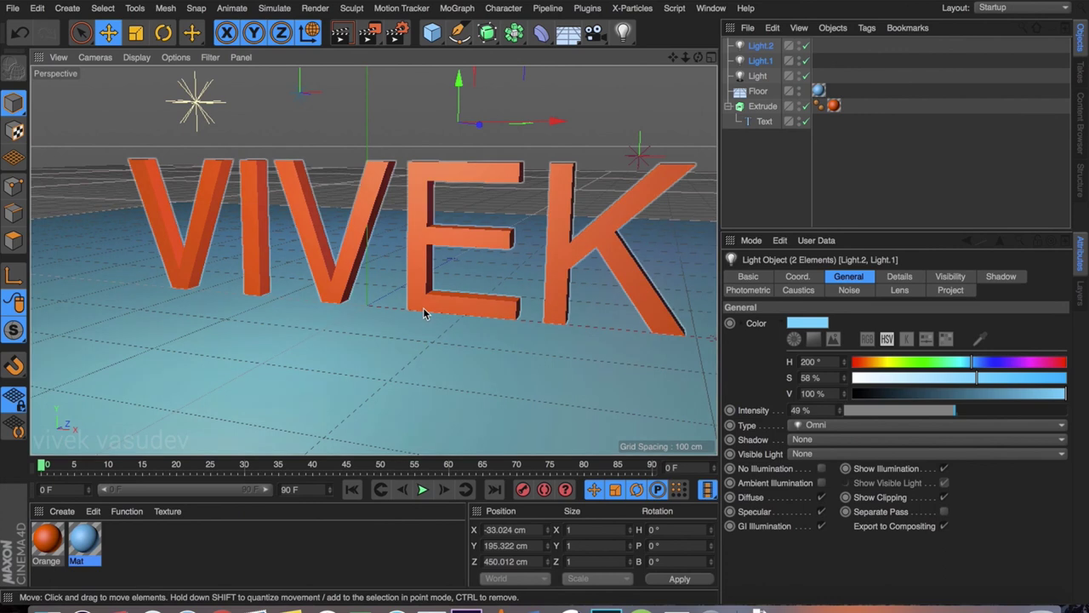